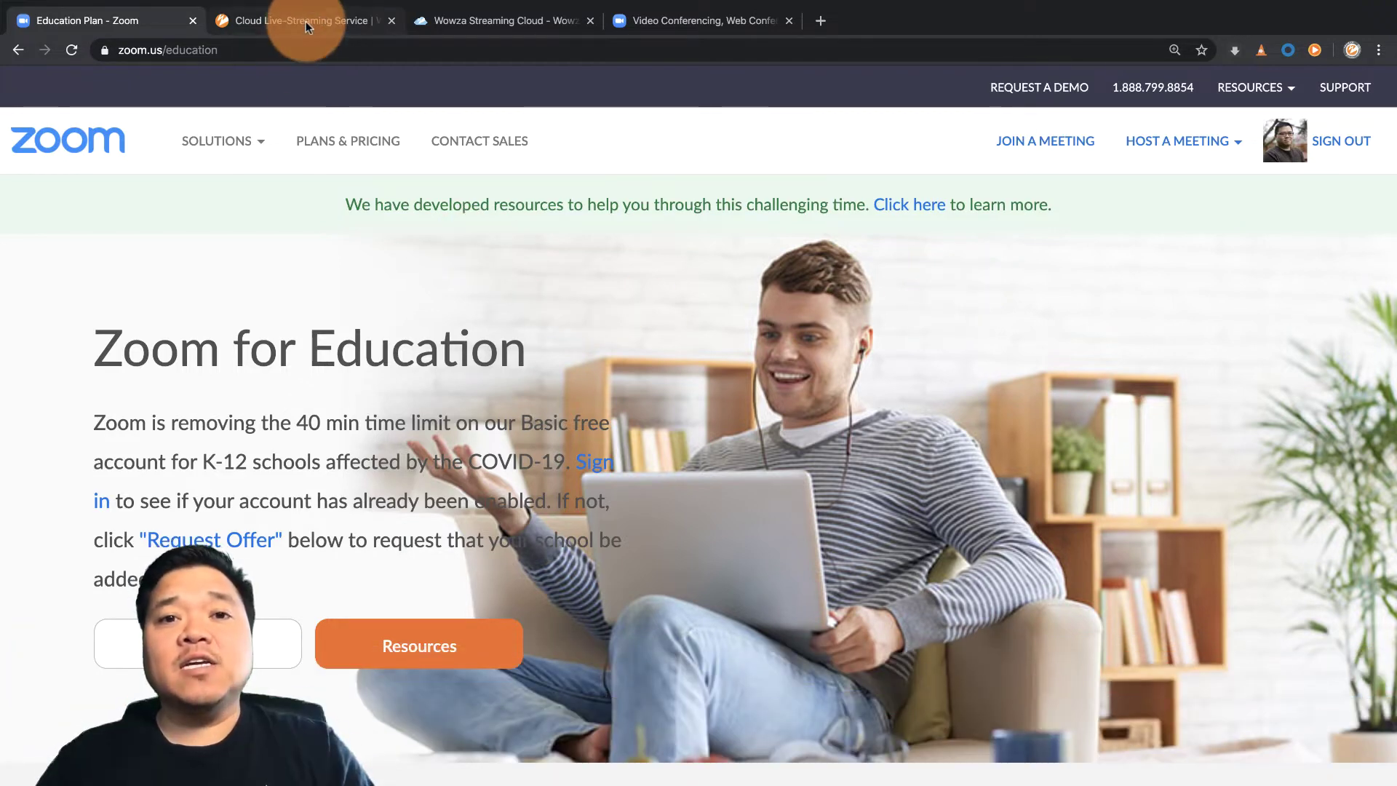
Switch Chrome to the Wowza Streaming Cloud product page after a brief look back at Zoom for Education
click(305, 21)
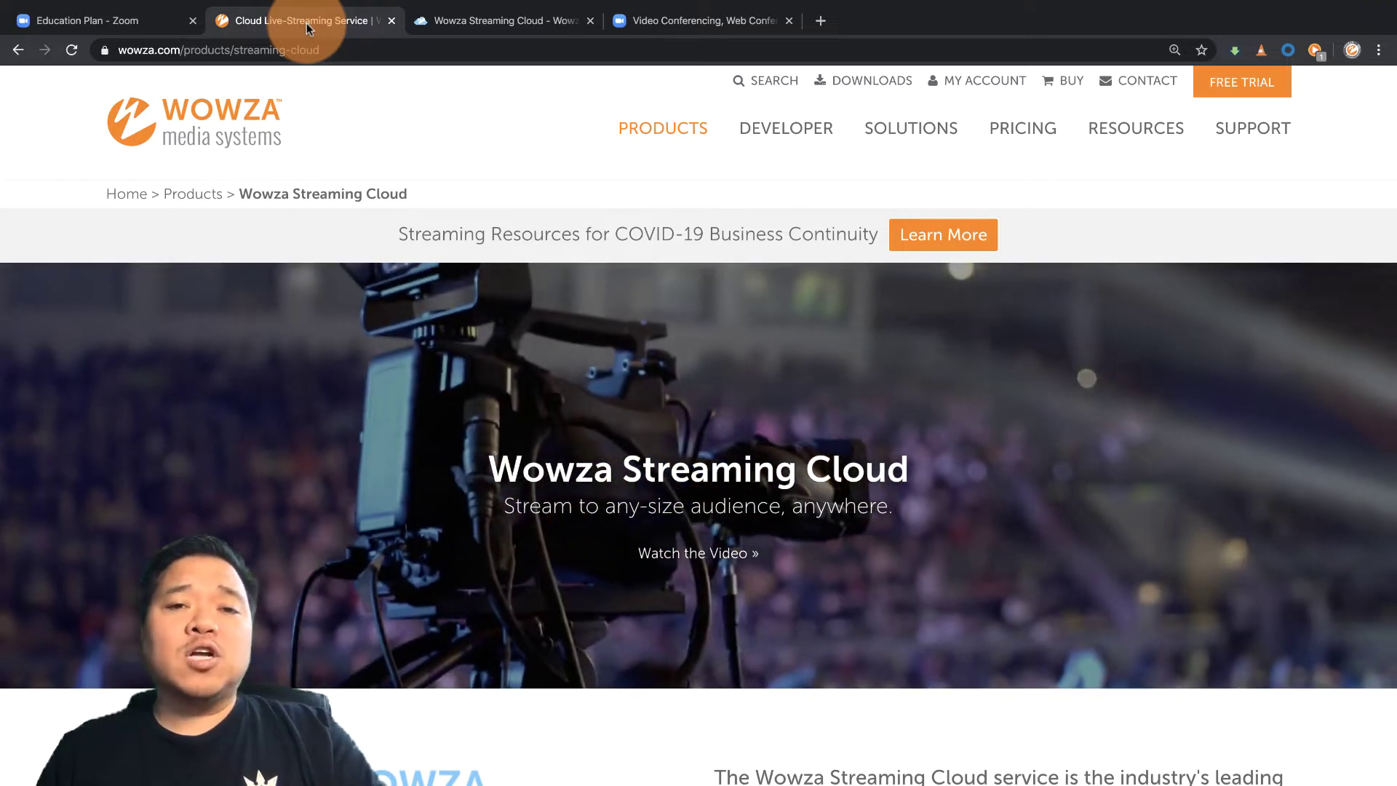
click(99, 29)
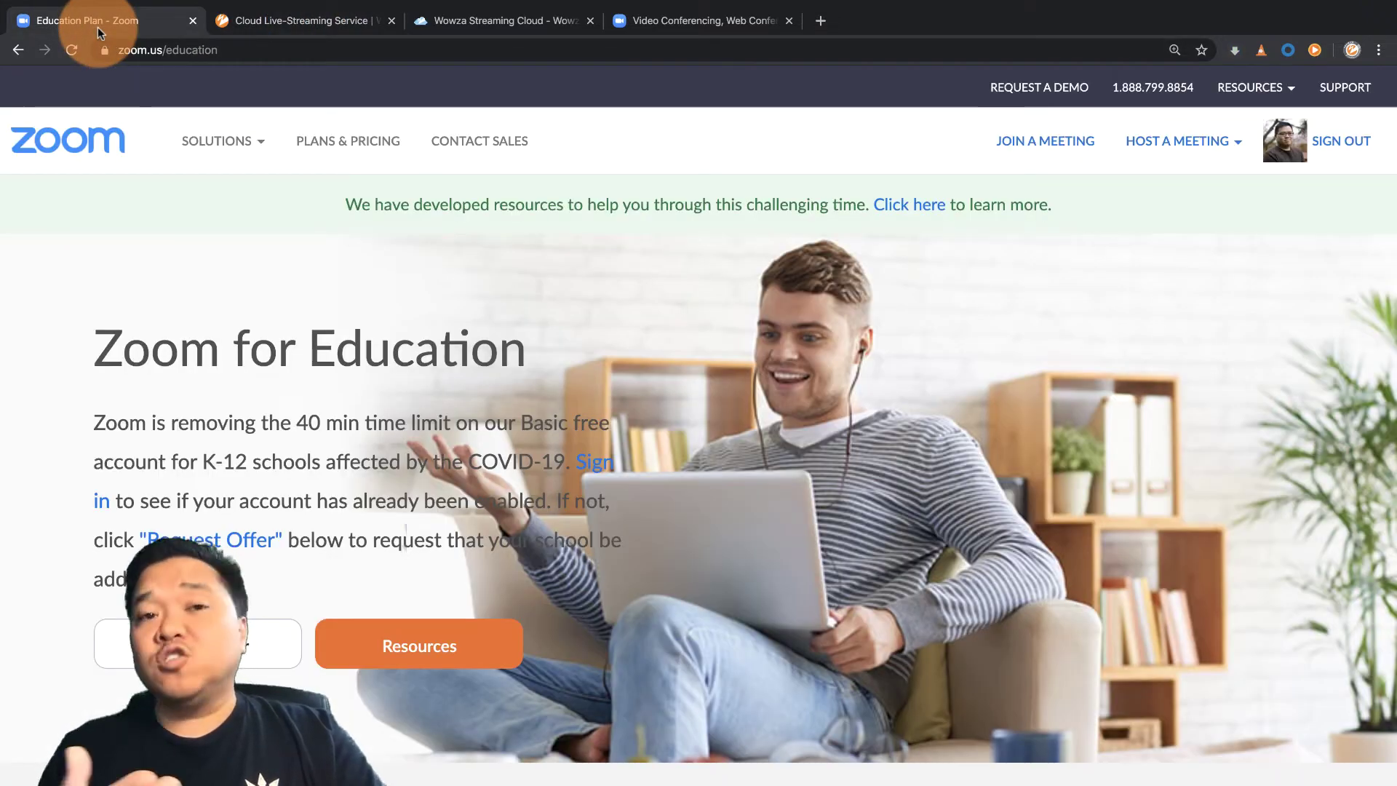
click(256, 28)
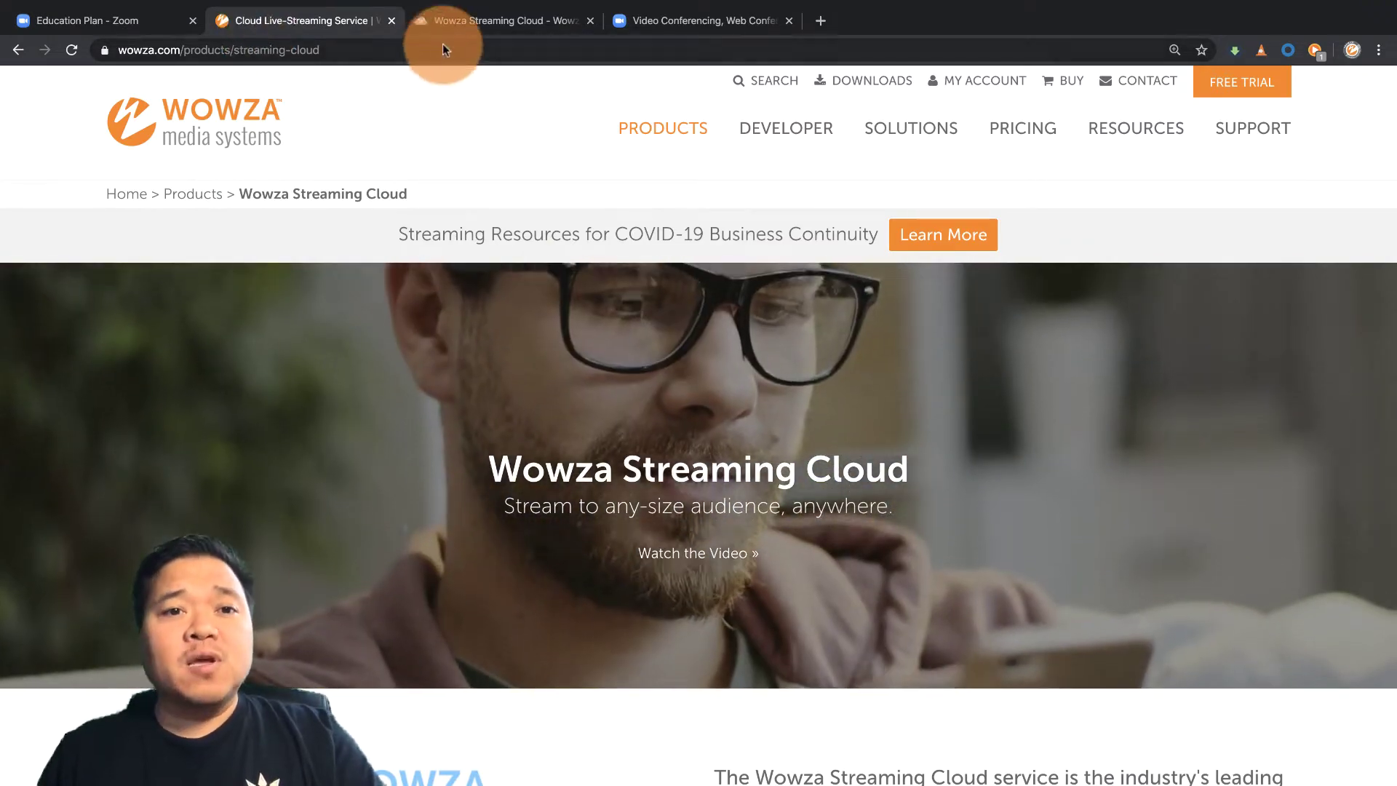
From the Wowza dashboard's Live Streams list, begin adding a new live stream
click(473, 20)
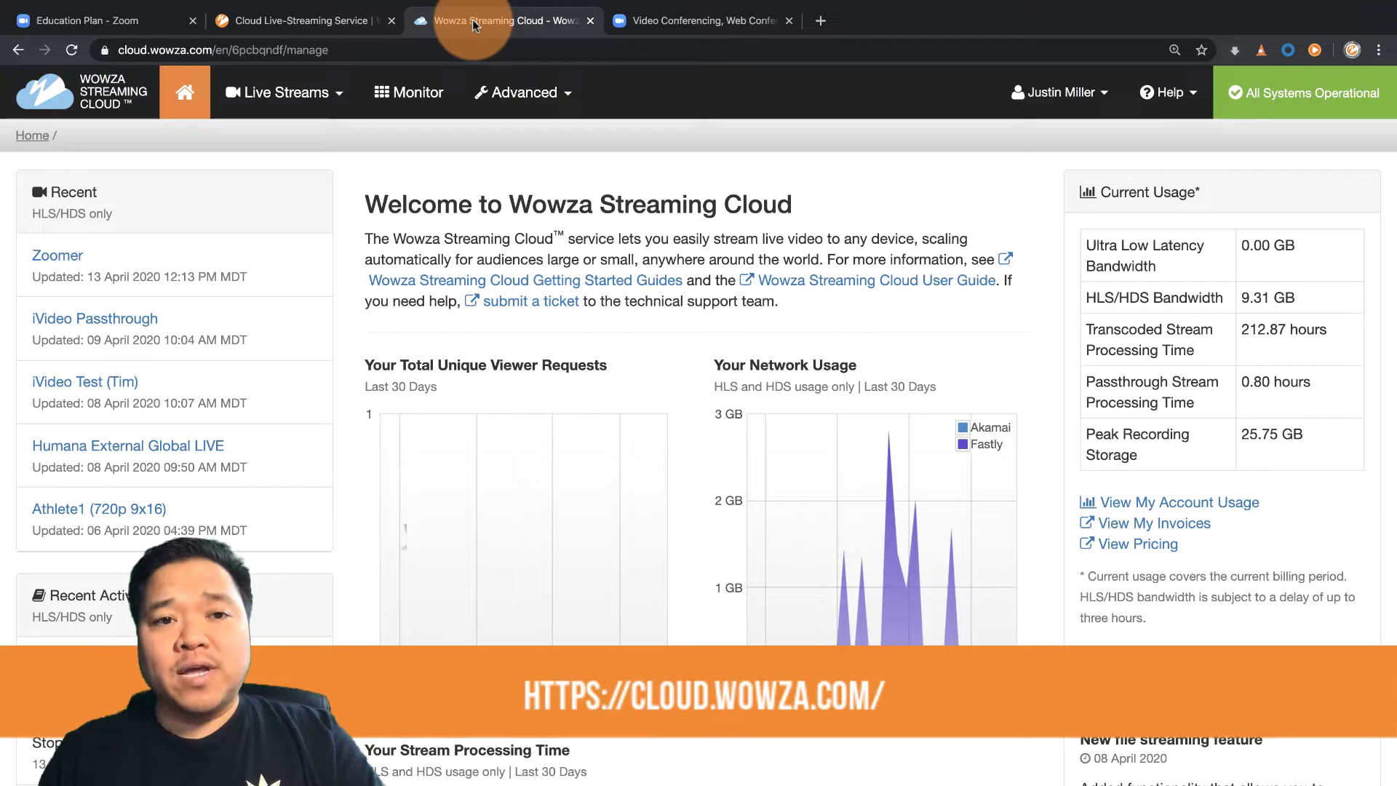
click(338, 96)
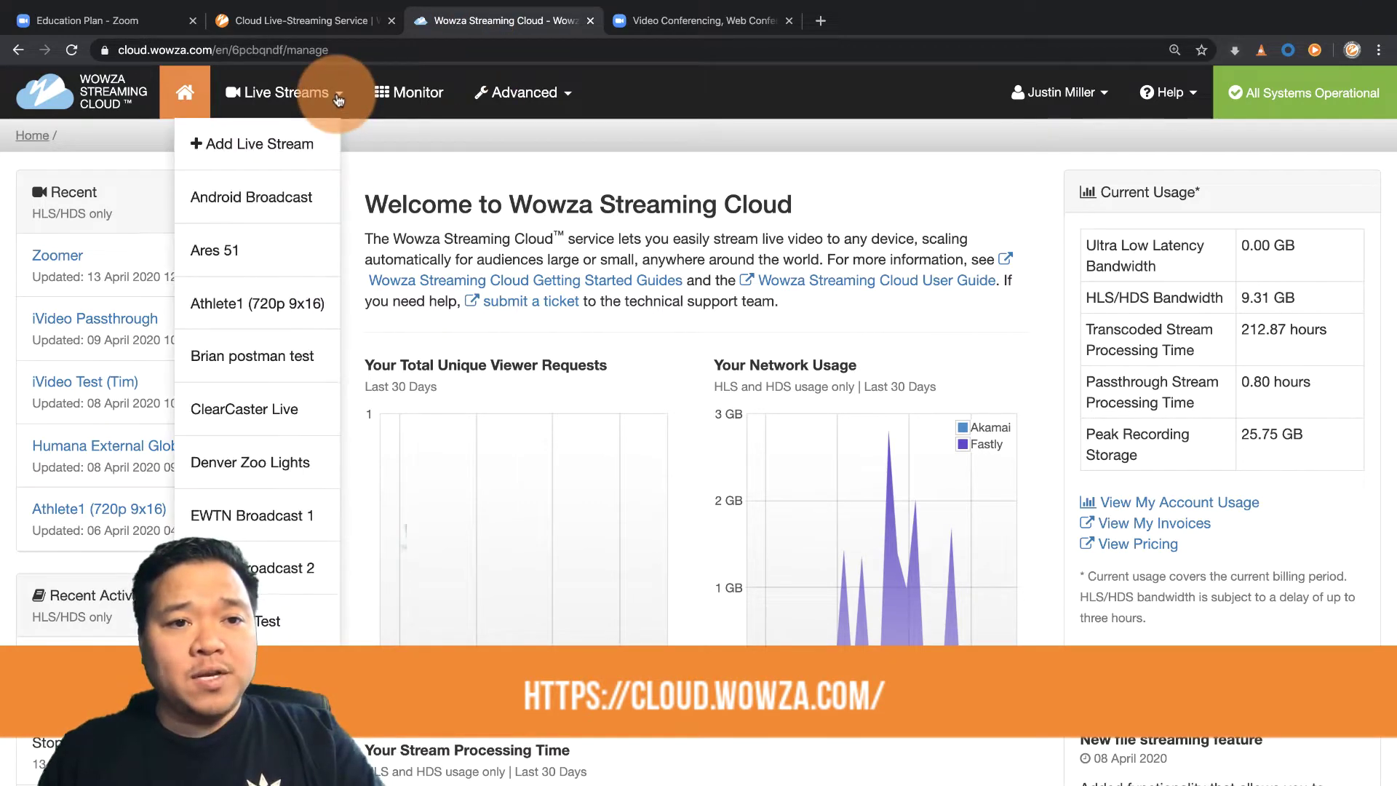
click(264, 146)
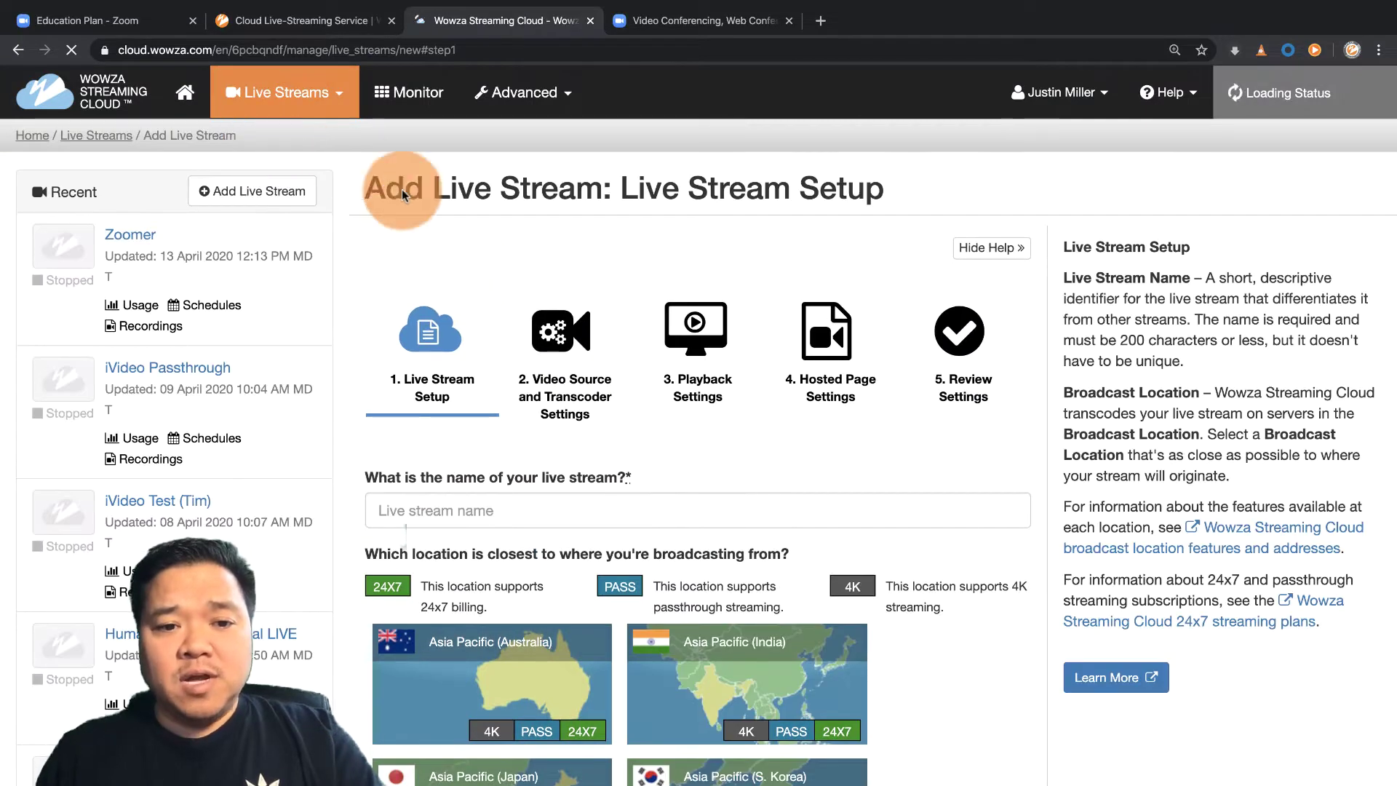
Name the stream 'Graduation 2020' and set it to broadcast from US West (California)
click(457, 485)
text(Graduati)
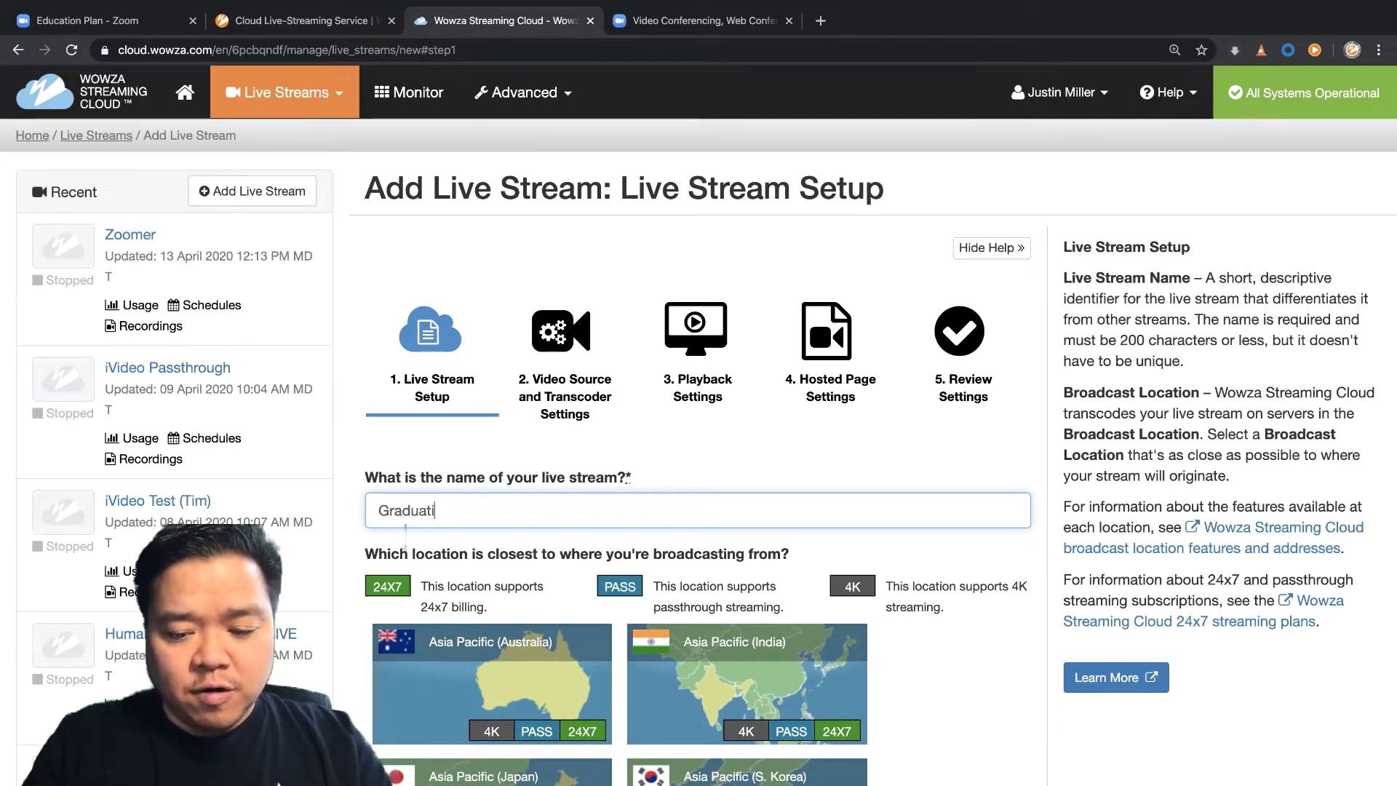
text(on 2020)
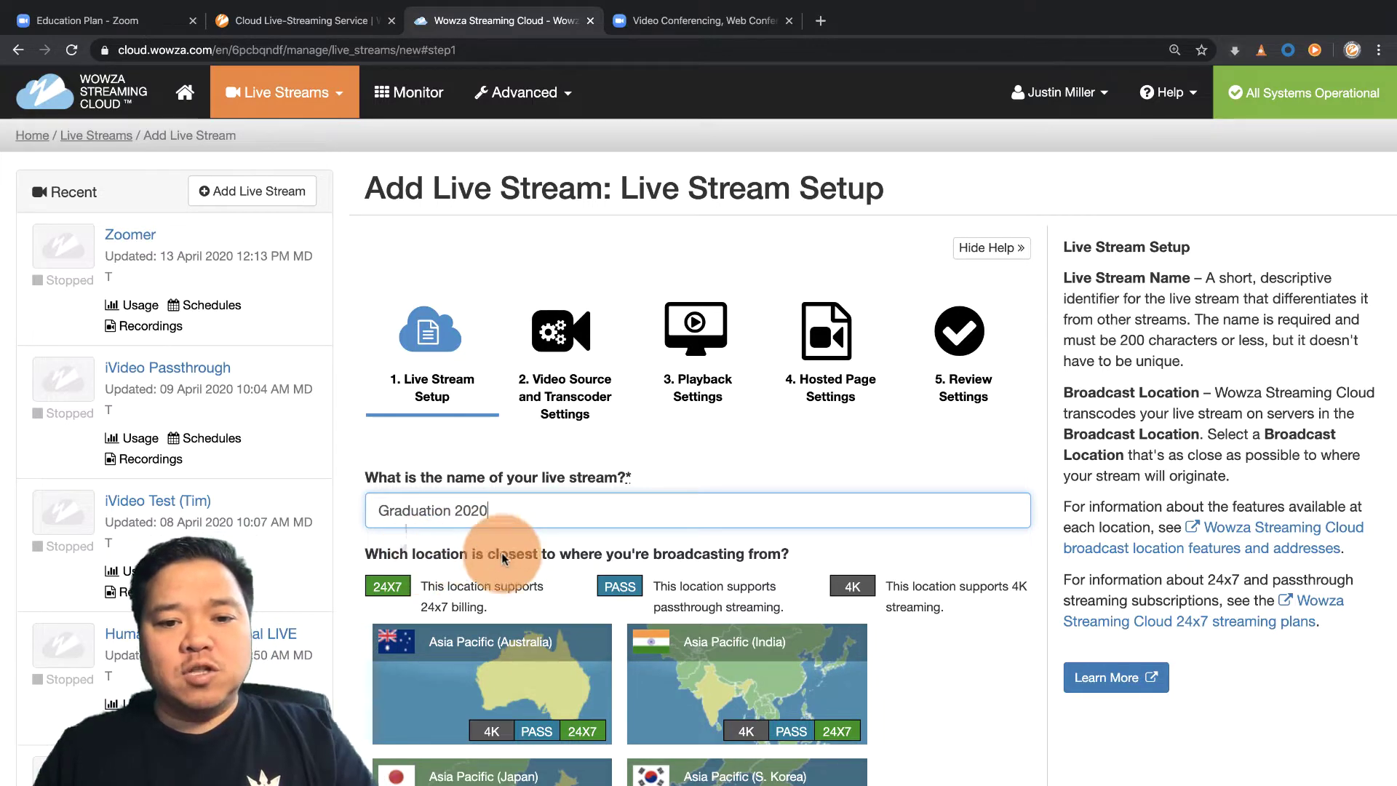
click(627, 567)
scroll(710, 557, down, 15)
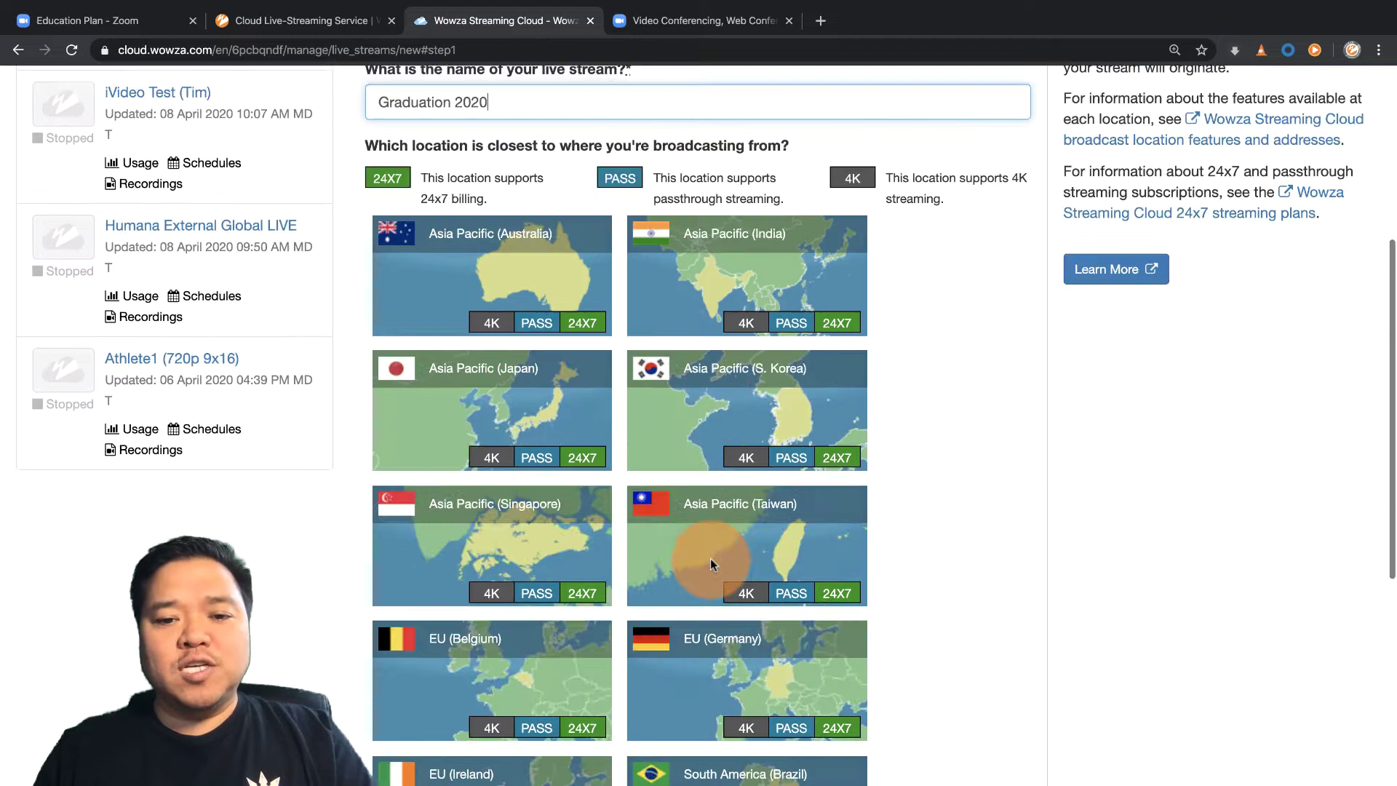
click(712, 528)
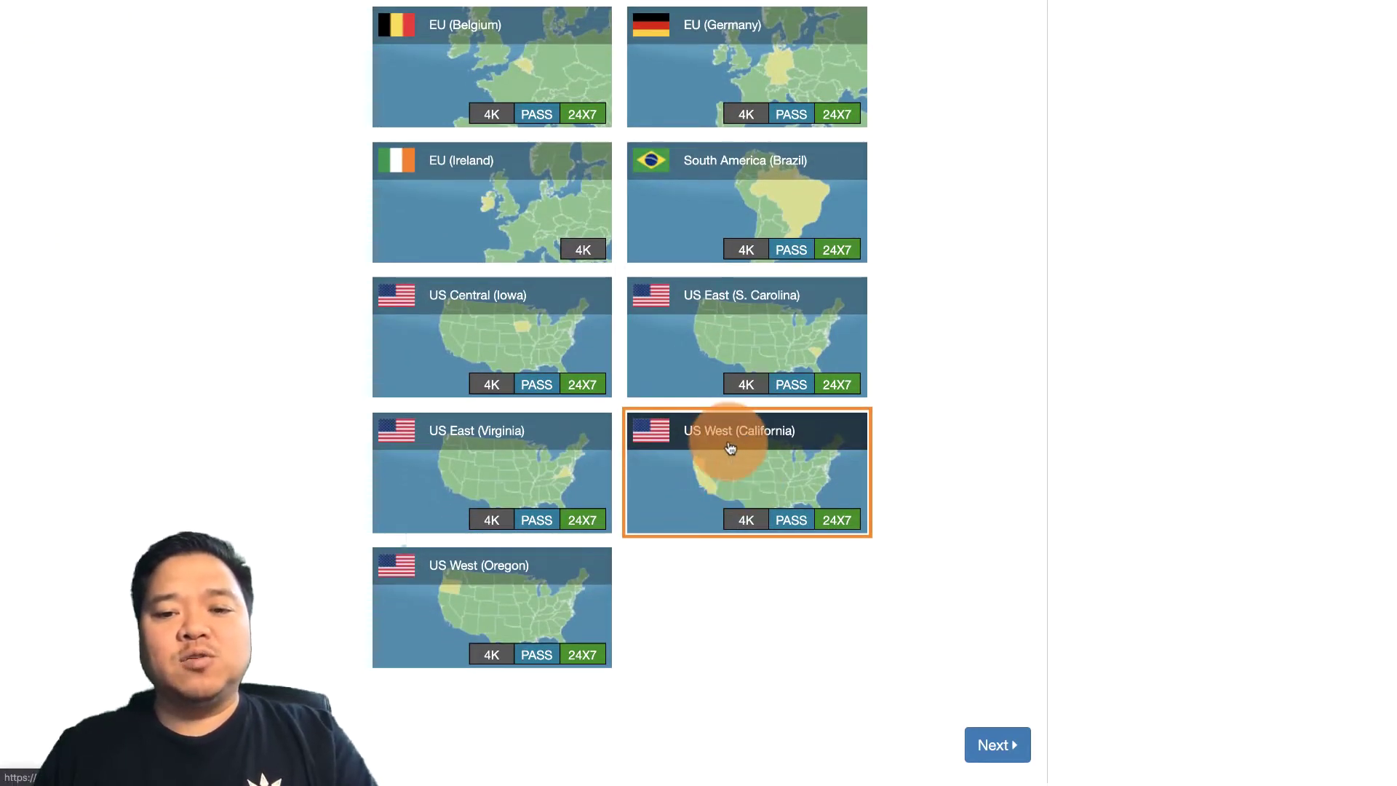
Use Other RTMP as the video source with the 1920 x 1080 16:9 resolution preset
click(995, 743)
scroll(1004, 445, down, 2)
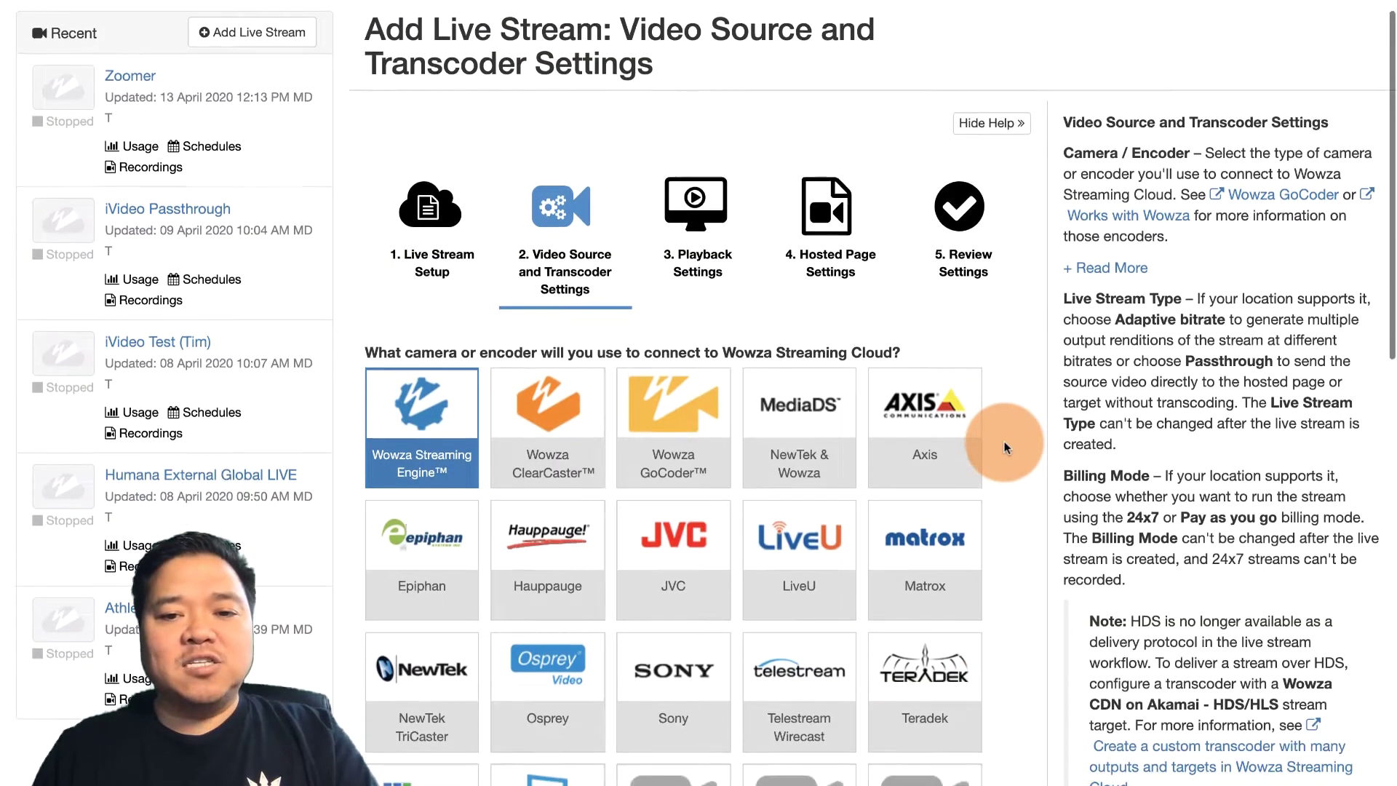
scroll(1004, 441, down, 5)
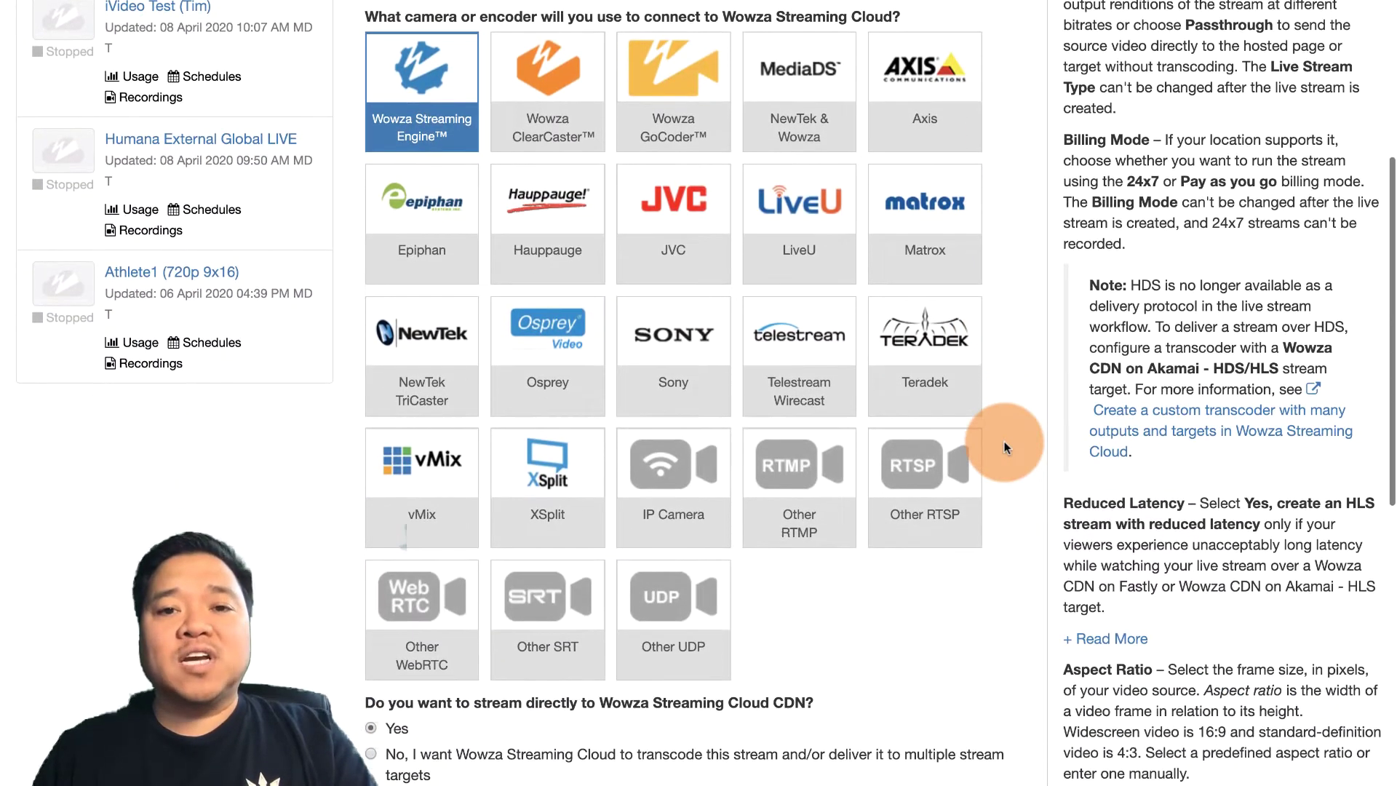
click(805, 478)
scroll(804, 477, down, 9)
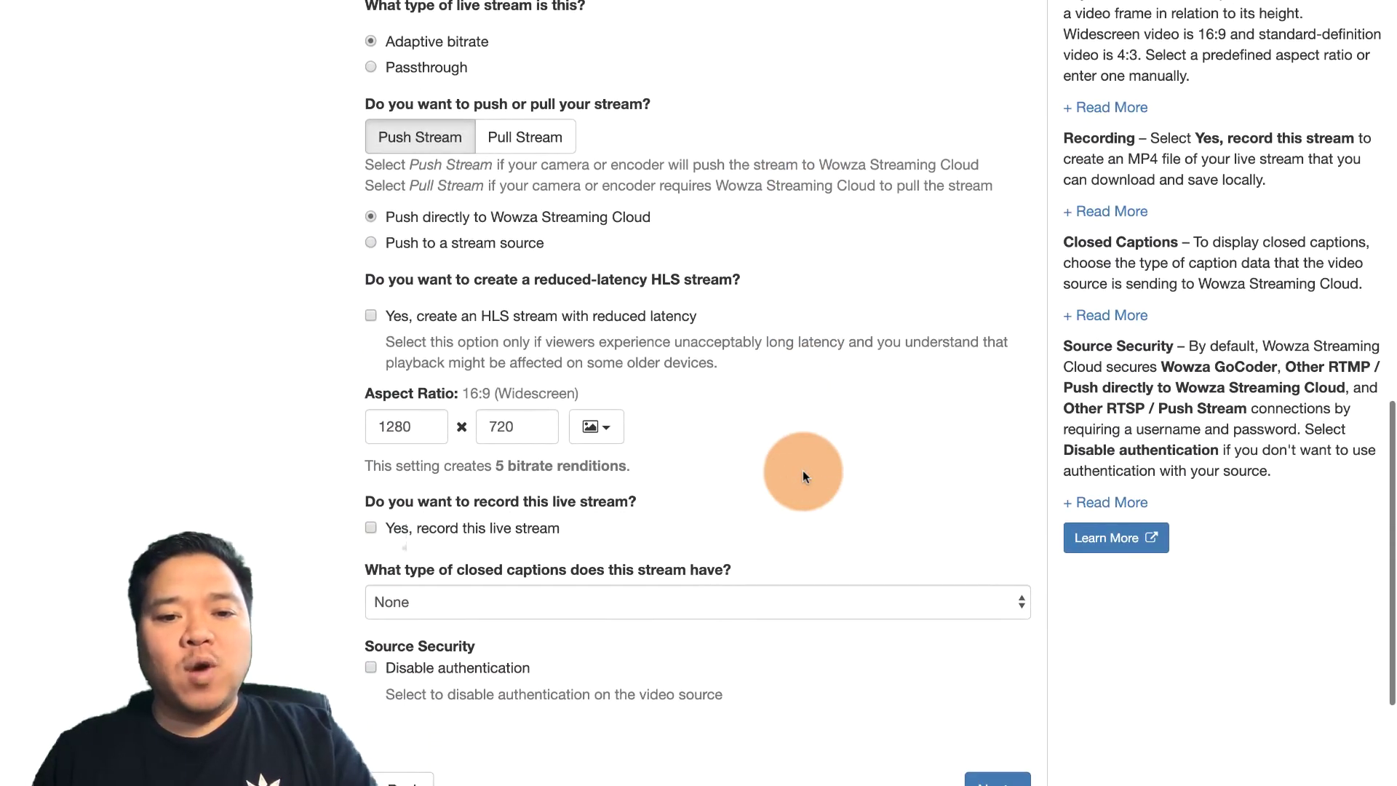
click(595, 426)
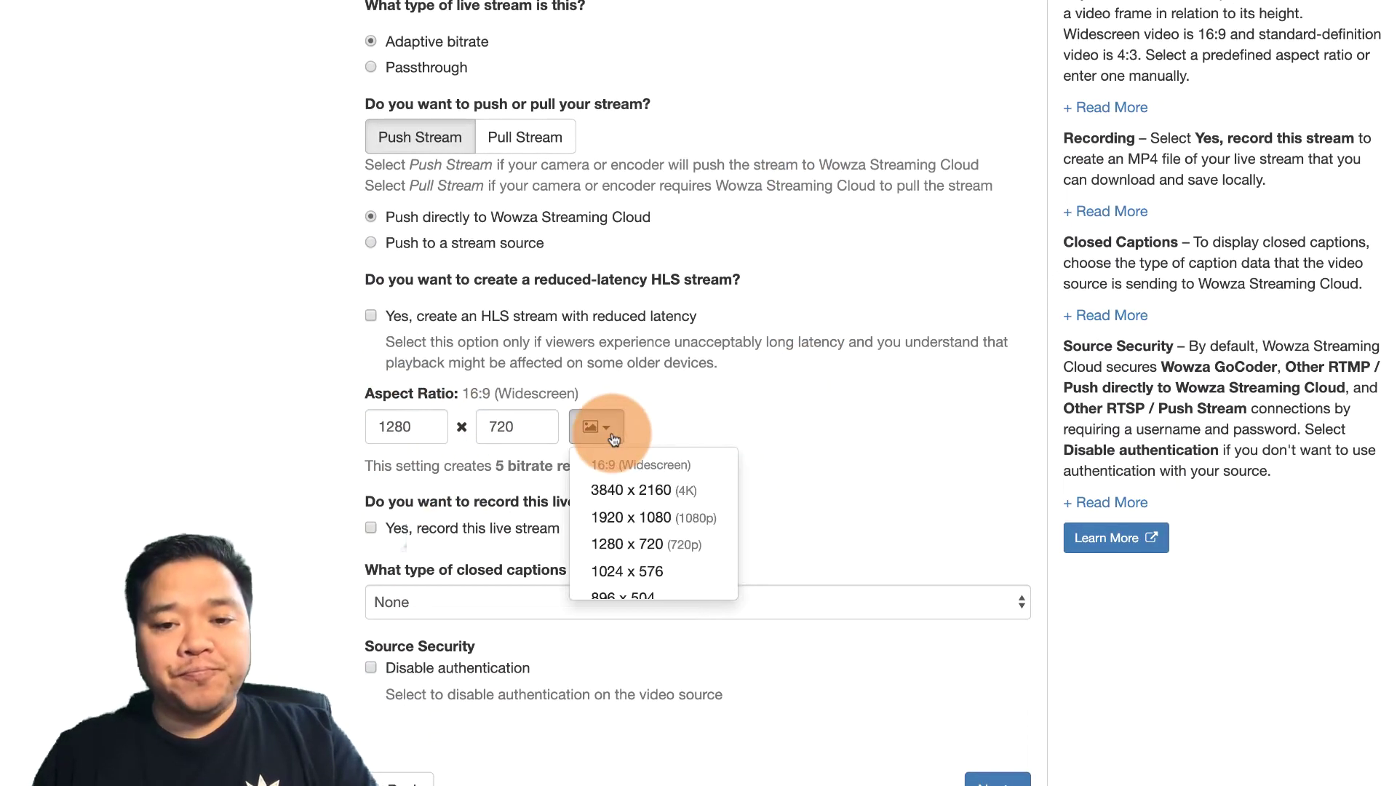
click(652, 517)
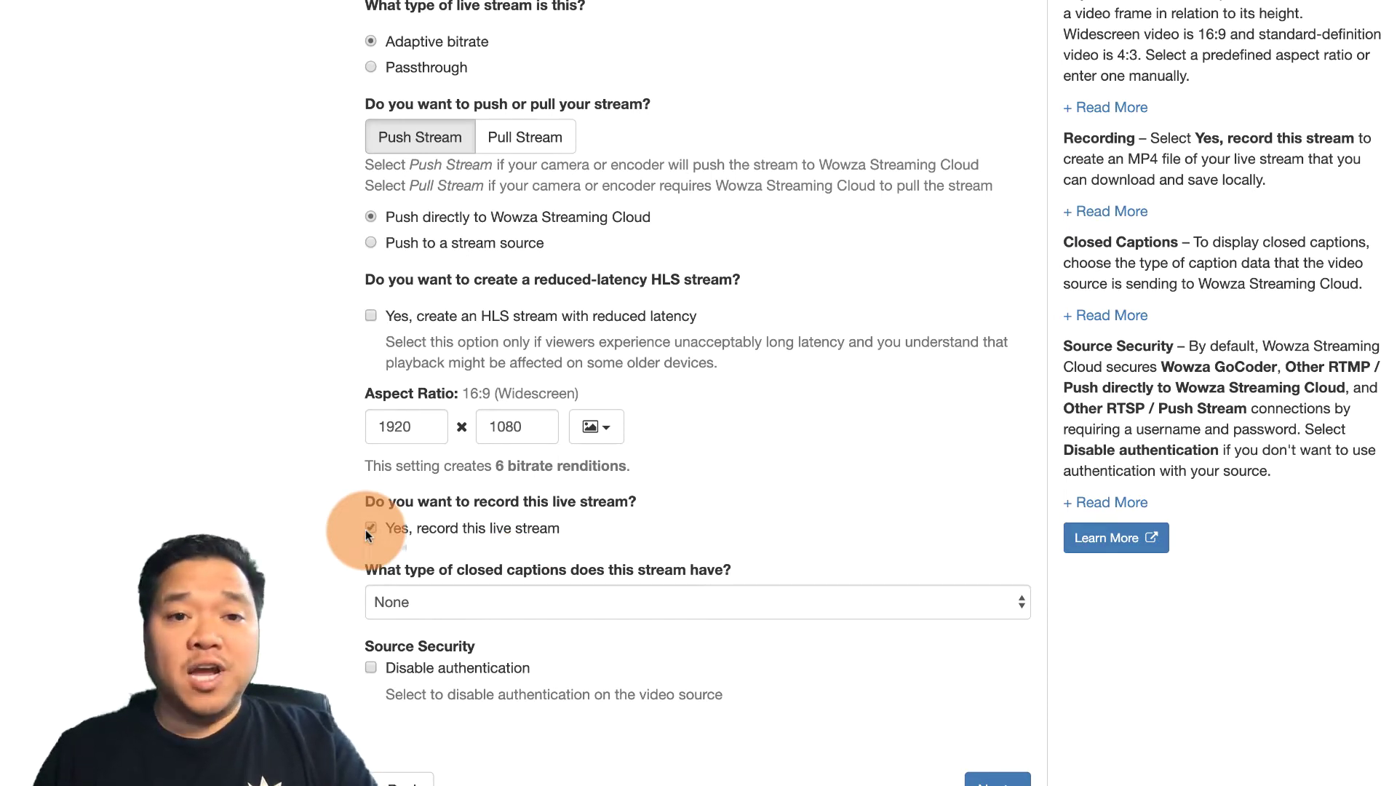
scroll(366, 529, down, 3)
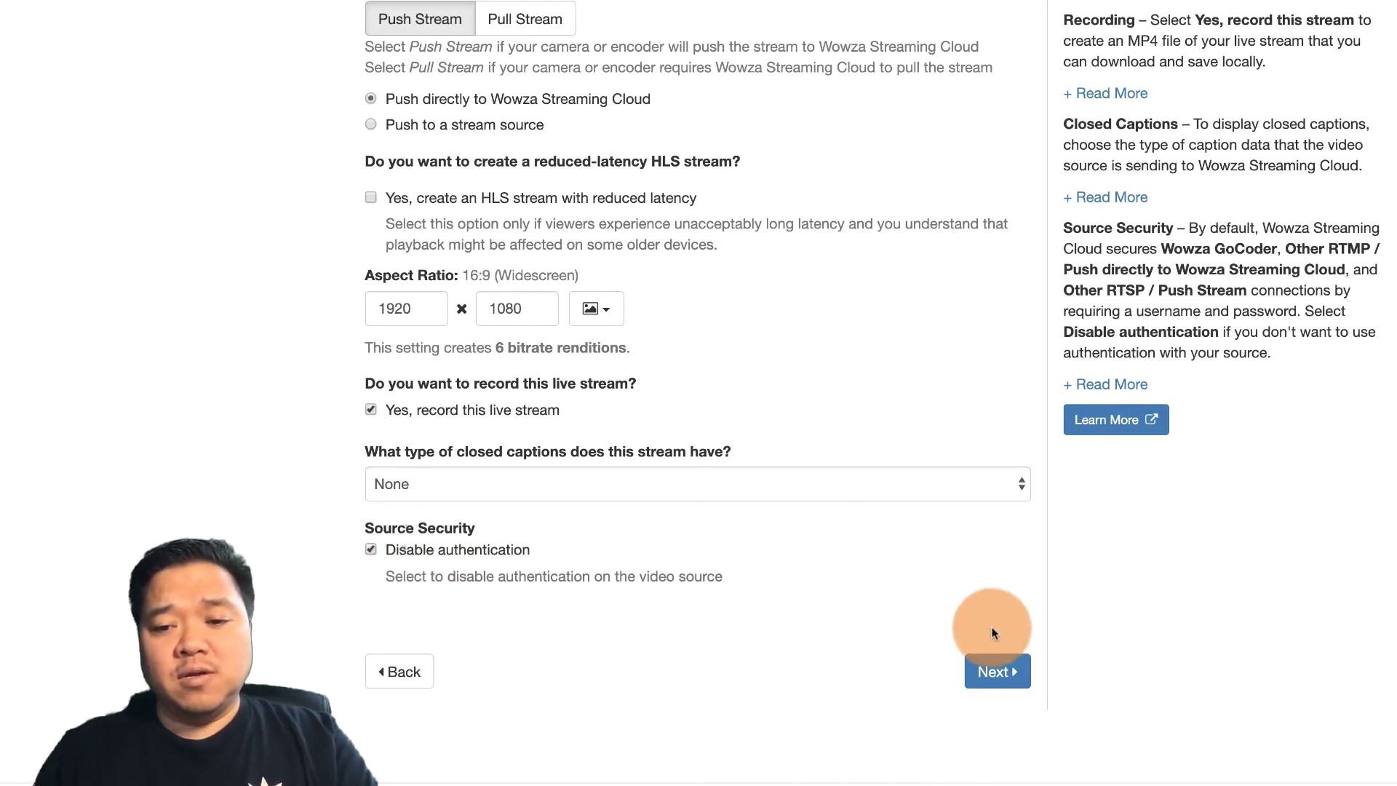
Keep the default source and playback settings and advance to the hosted page settings
click(994, 658)
scroll(961, 402, down, 5)
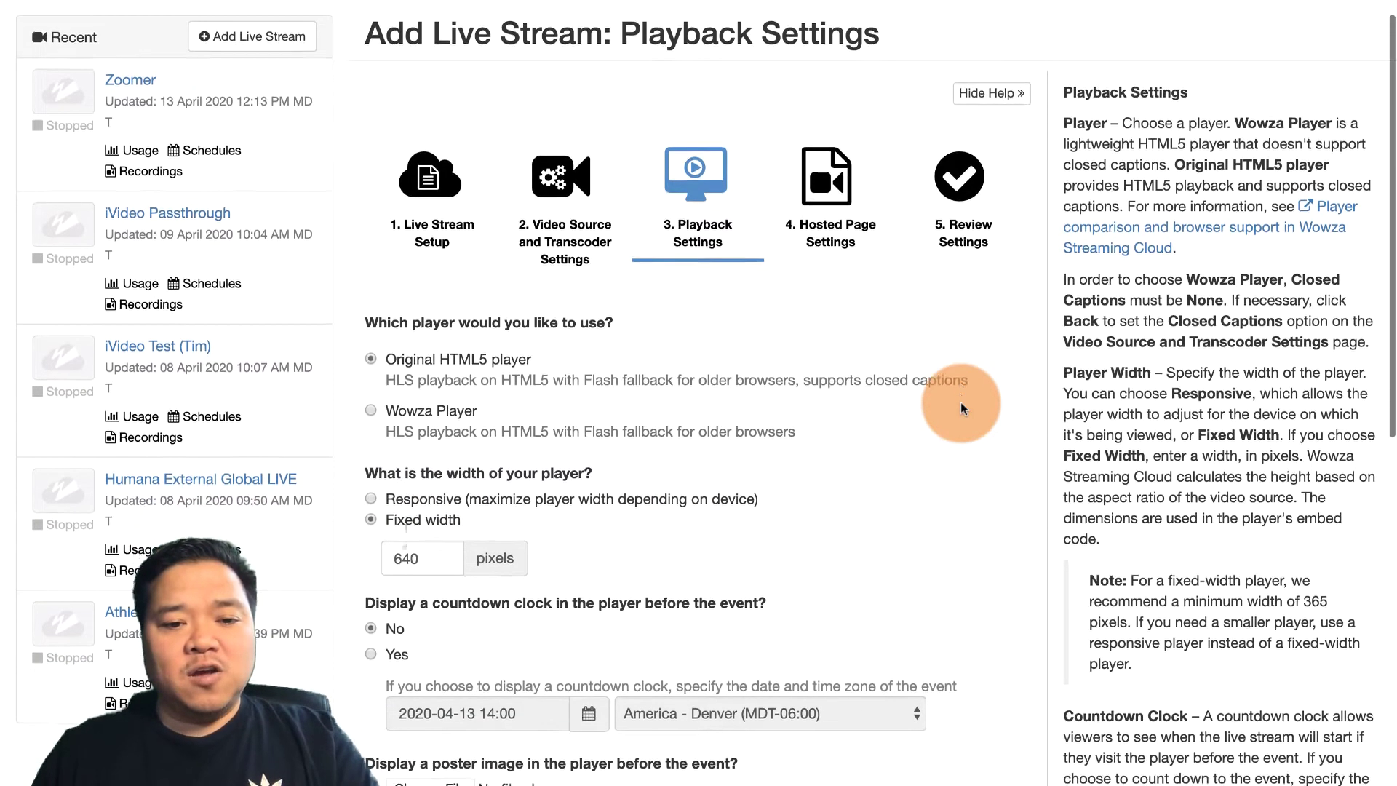
scroll(960, 401, down, 4)
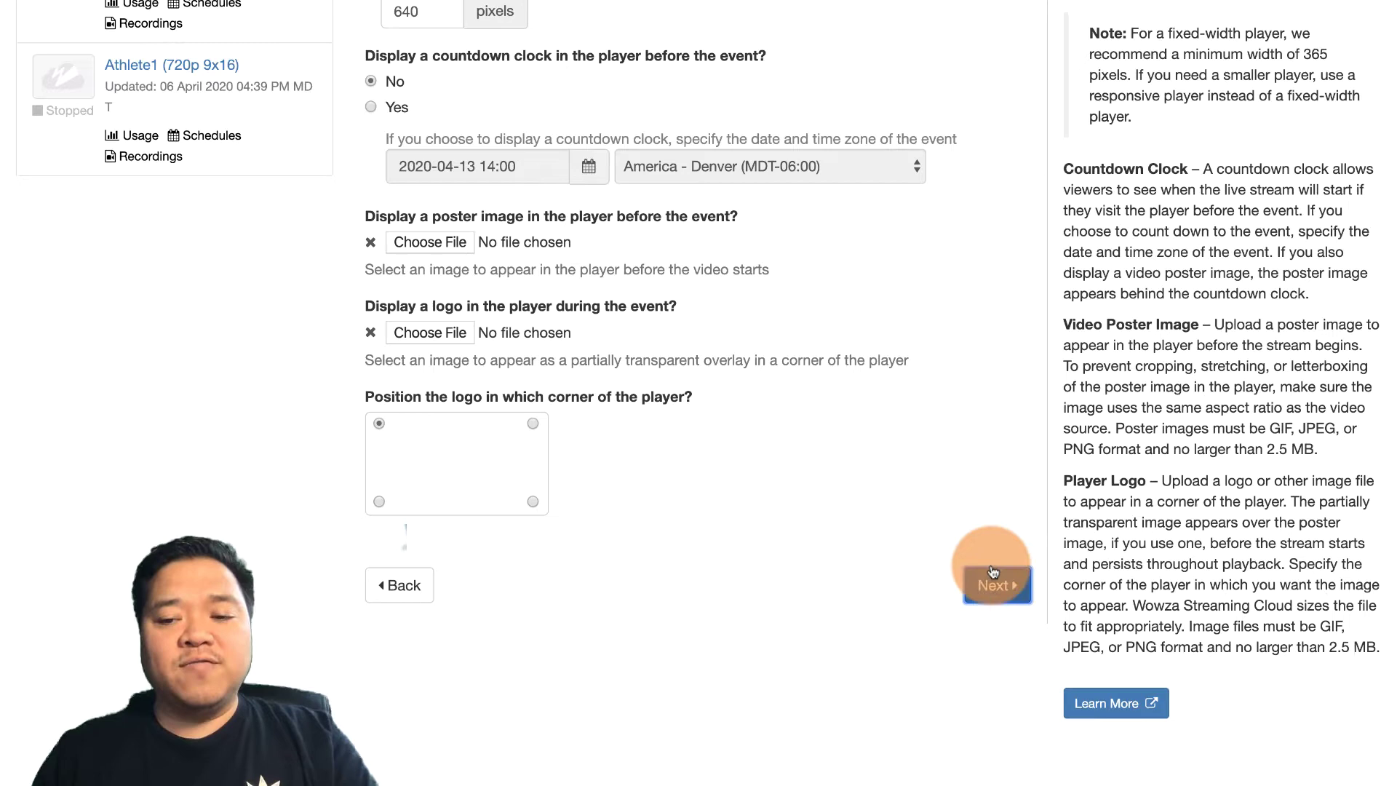
click(991, 578)
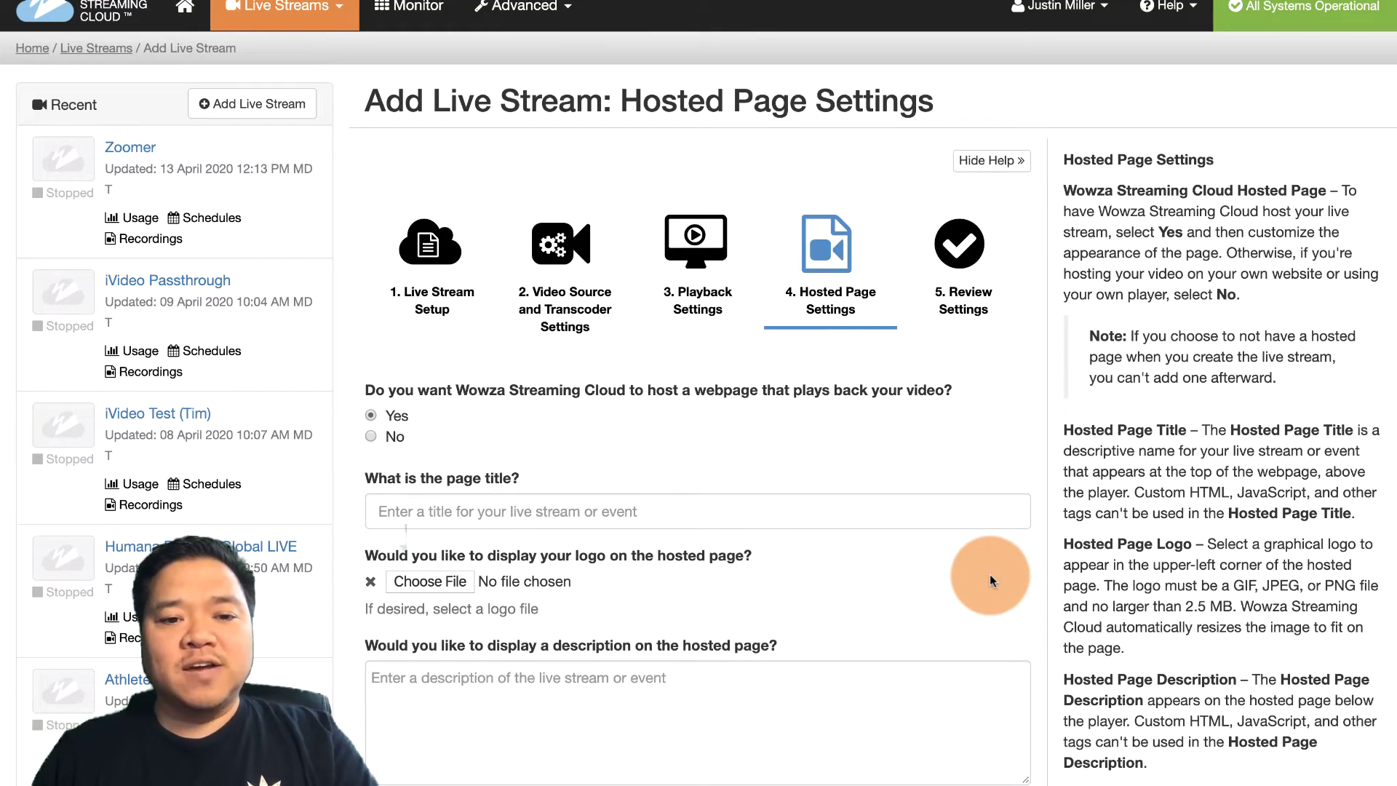
scroll(990, 574, down, 3)
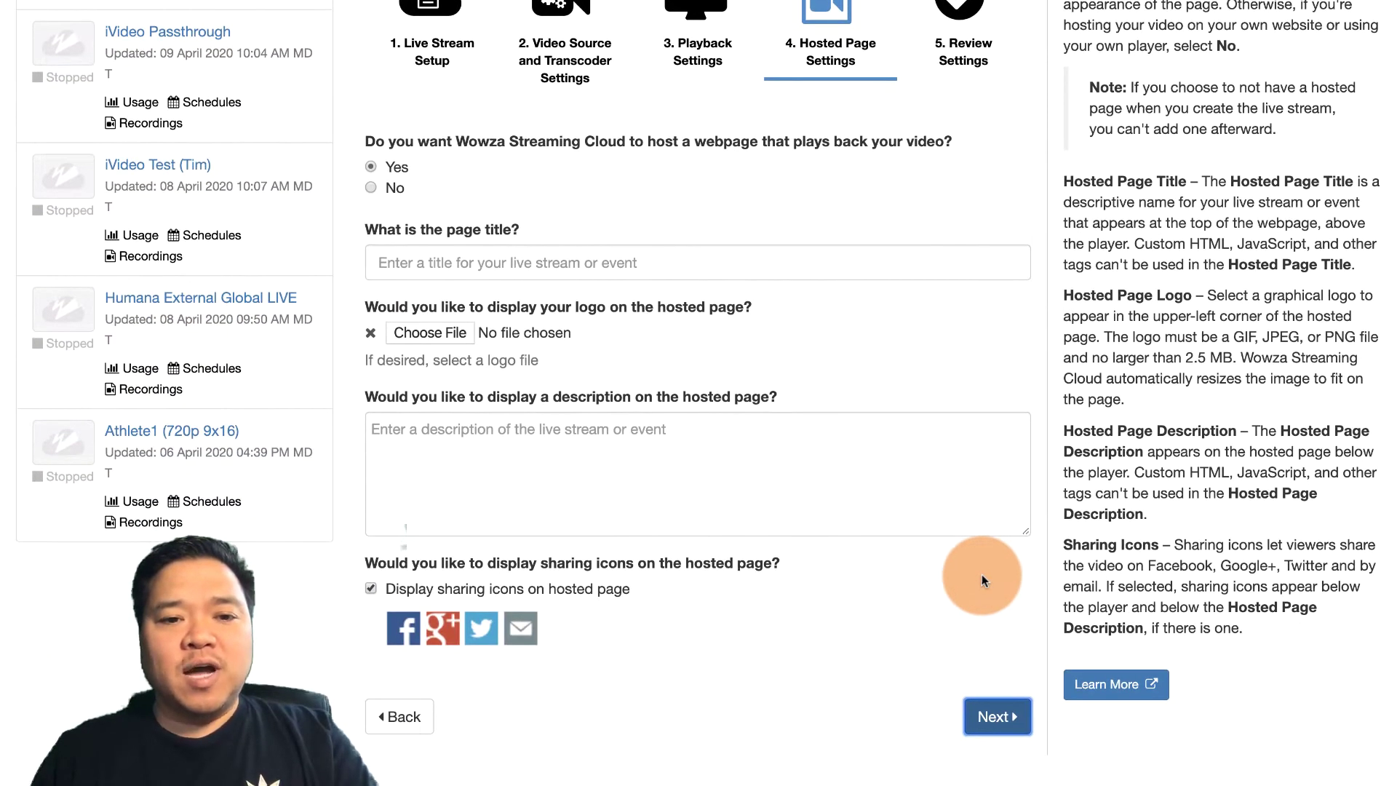
Title the hosted page 'Graduation 2020' and proceed to the review step
click(803, 263)
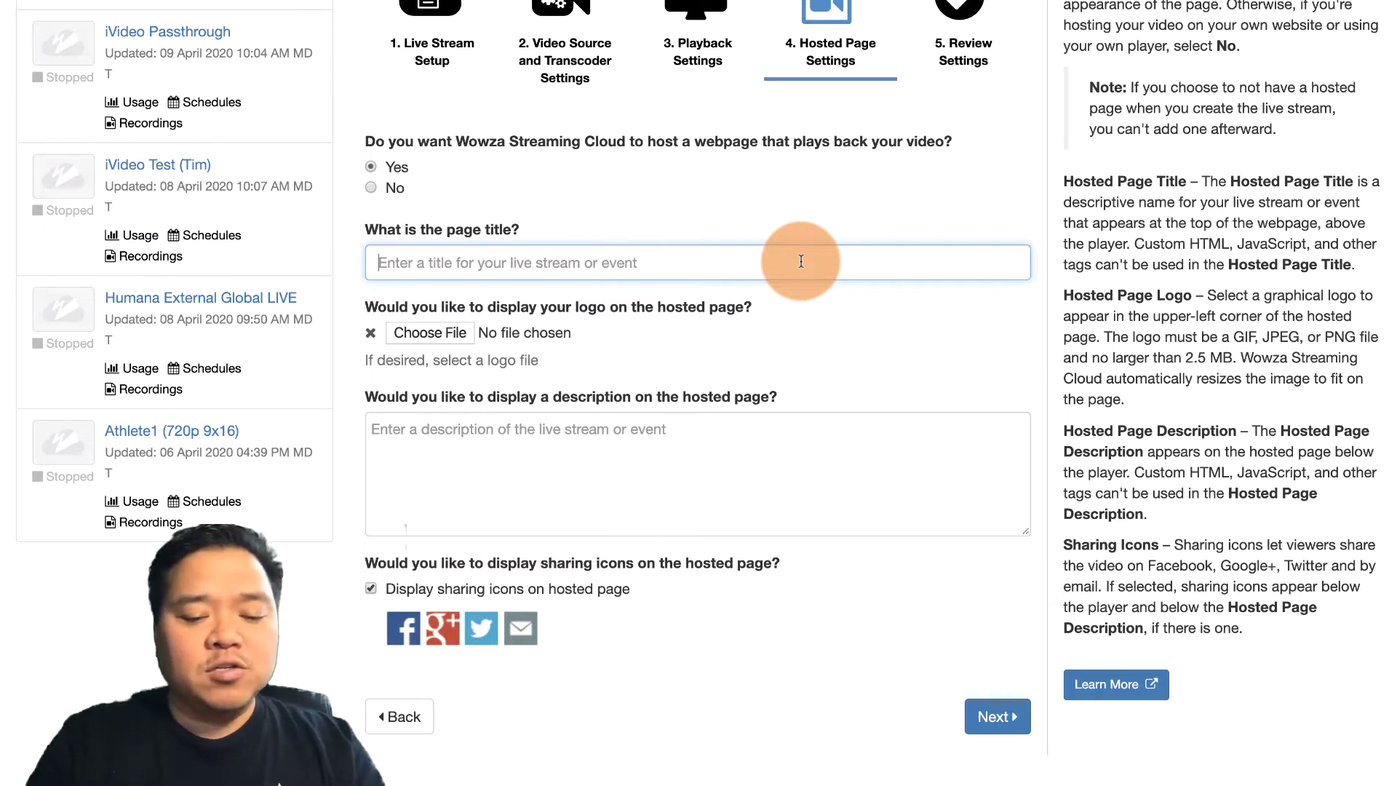
text(Graduation 2020)
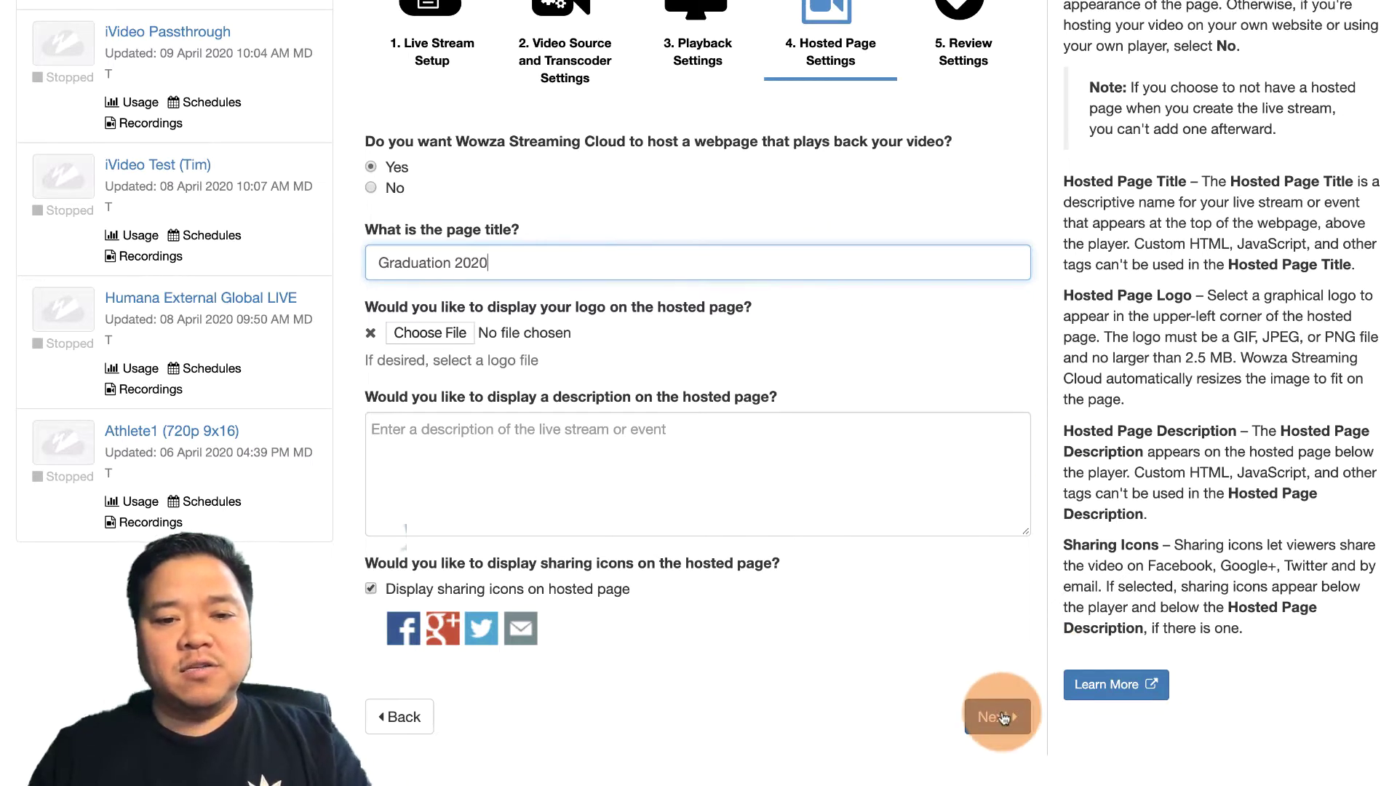
click(1002, 717)
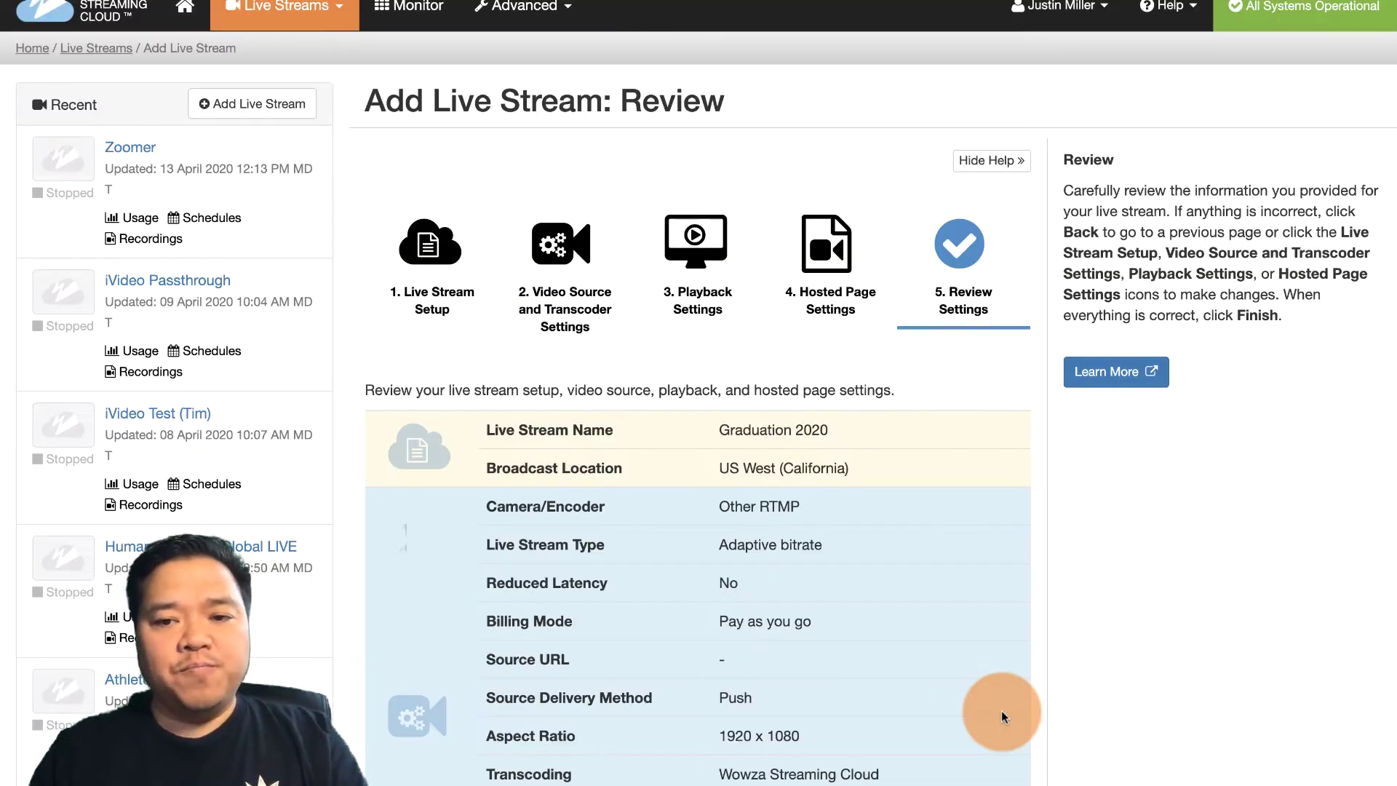
Finish the Graduation 2020 stream, check its Playback player settings, then return to Overview
scroll(967, 382, down, 6)
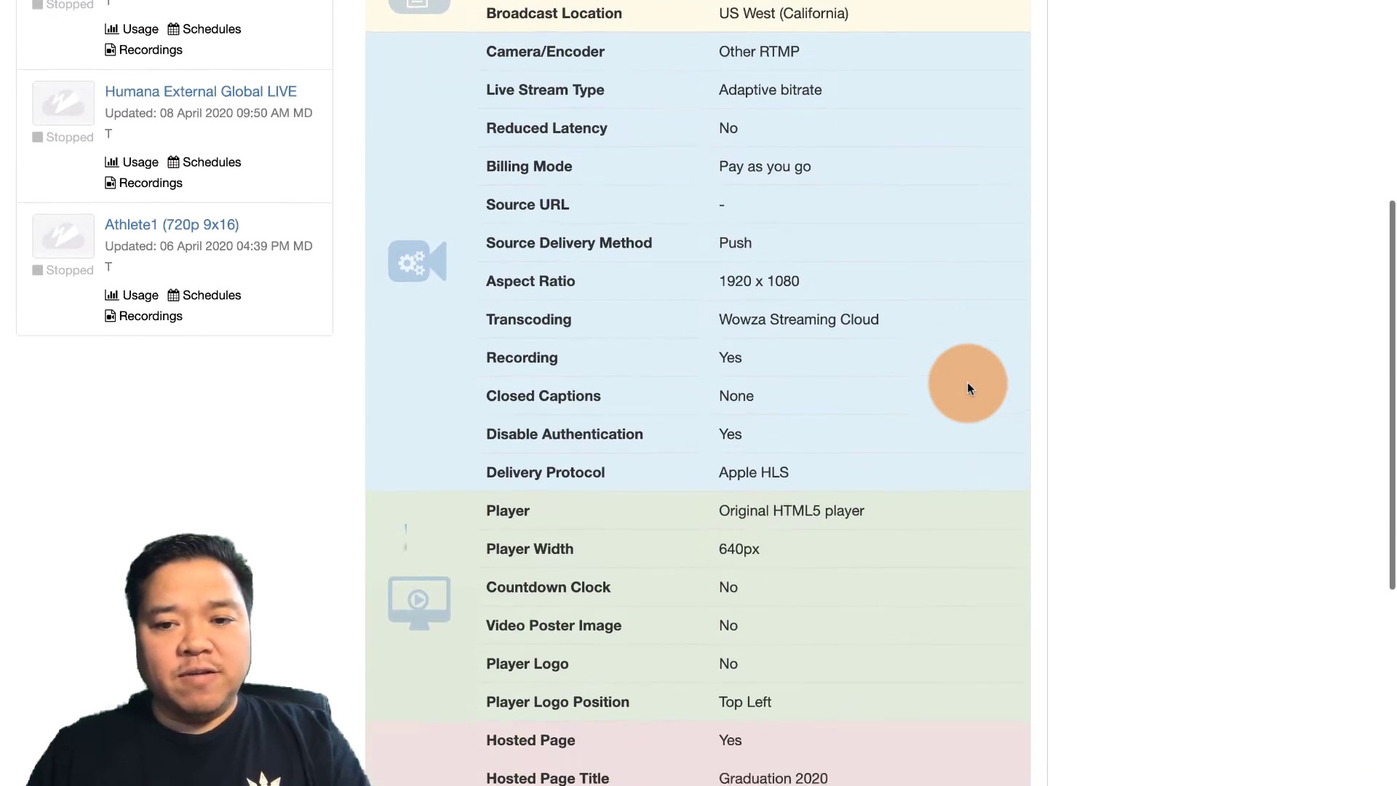
scroll(967, 382, down, 4)
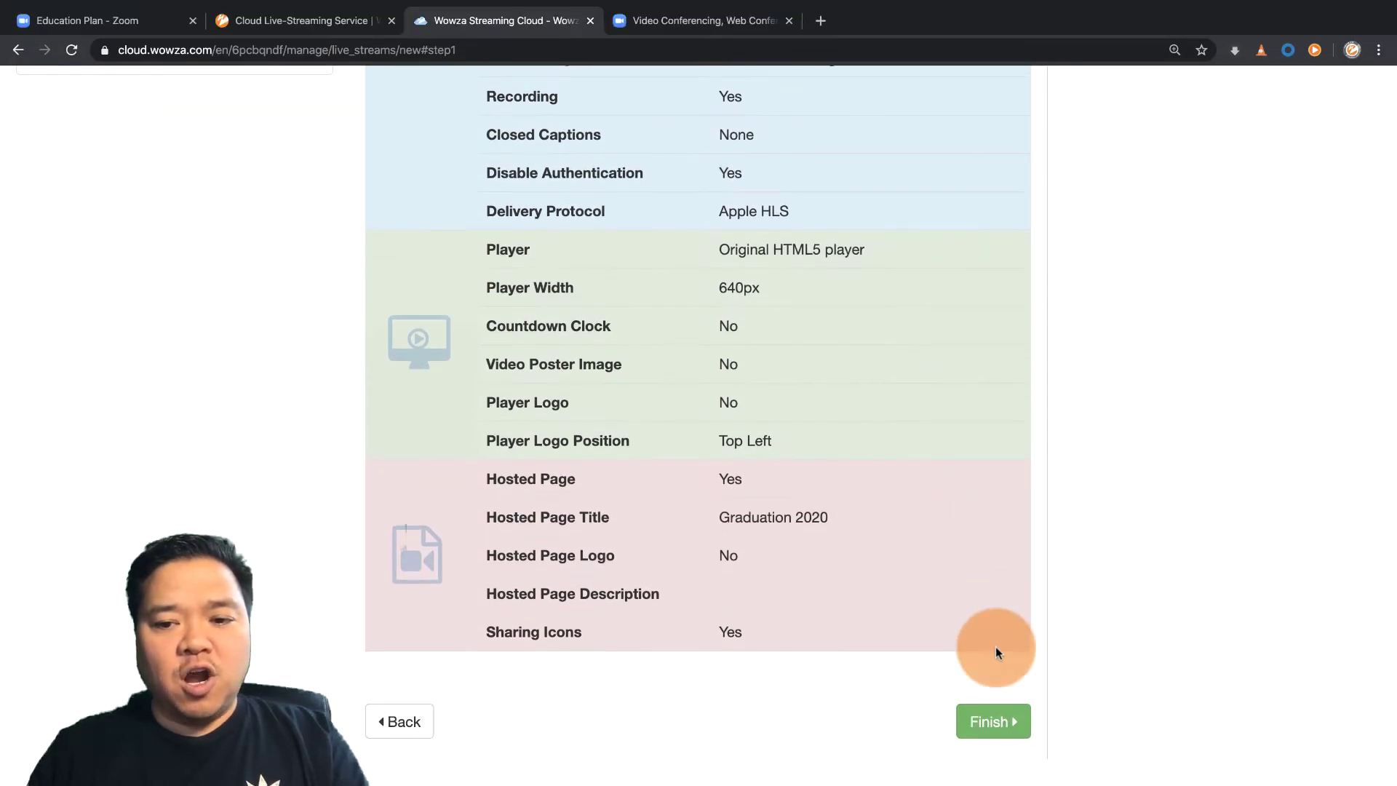
click(984, 723)
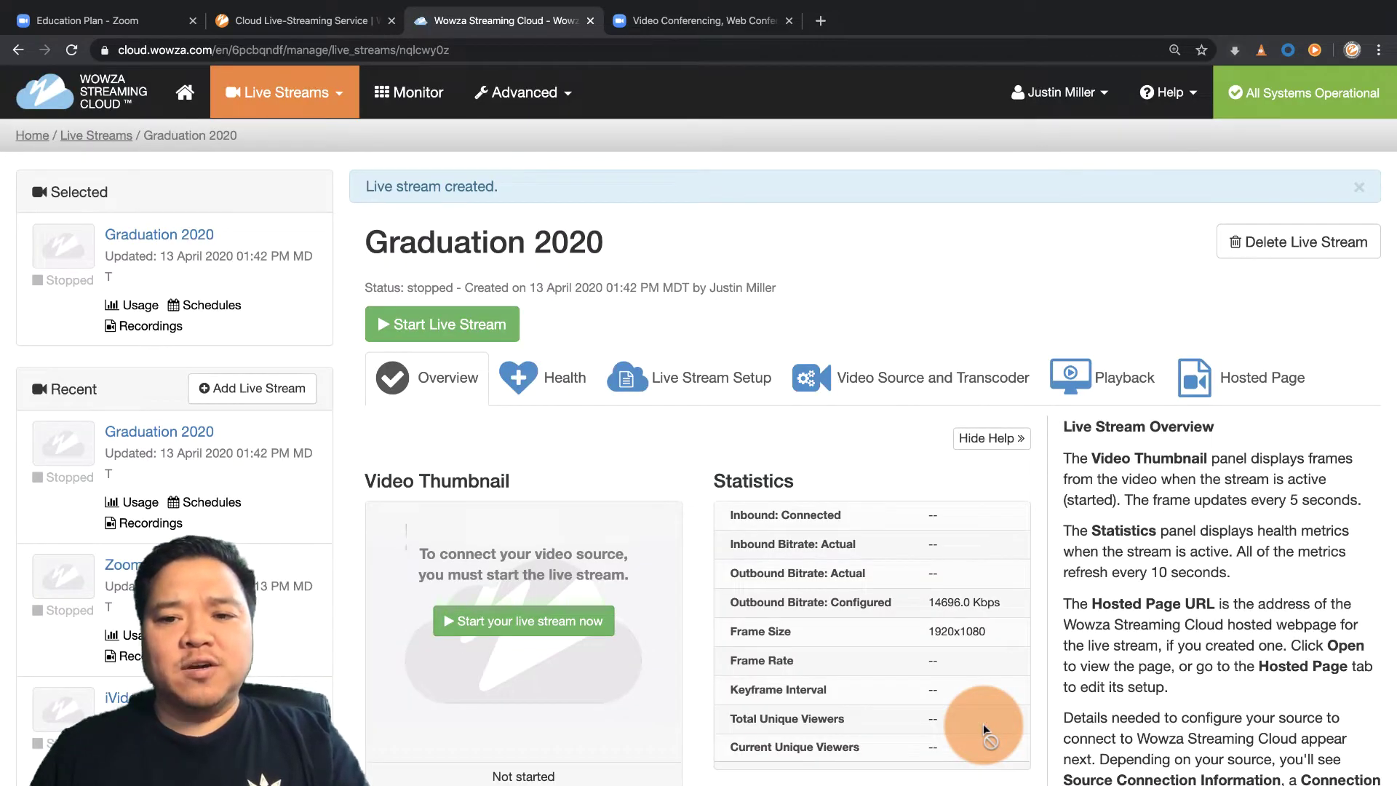
click(1104, 389)
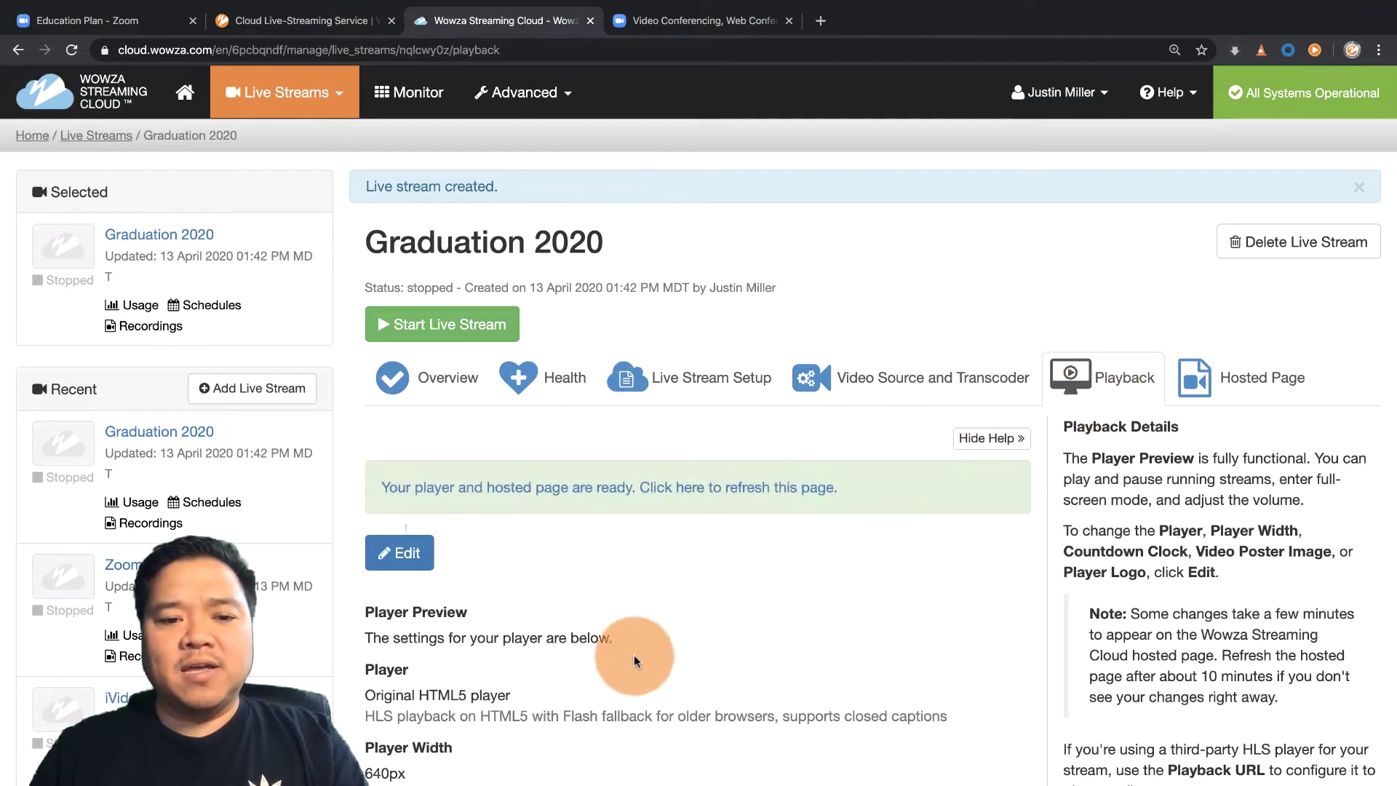
click(403, 553)
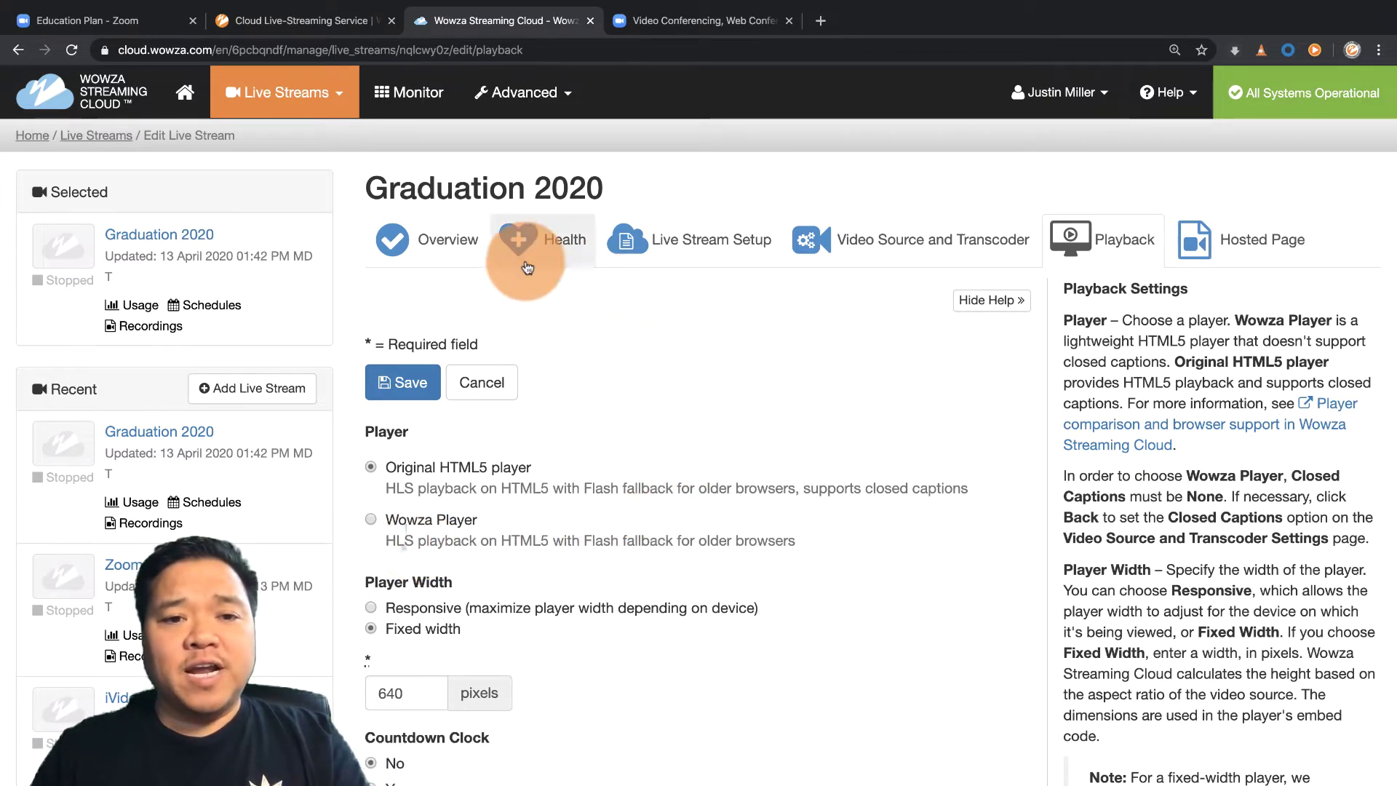
click(451, 243)
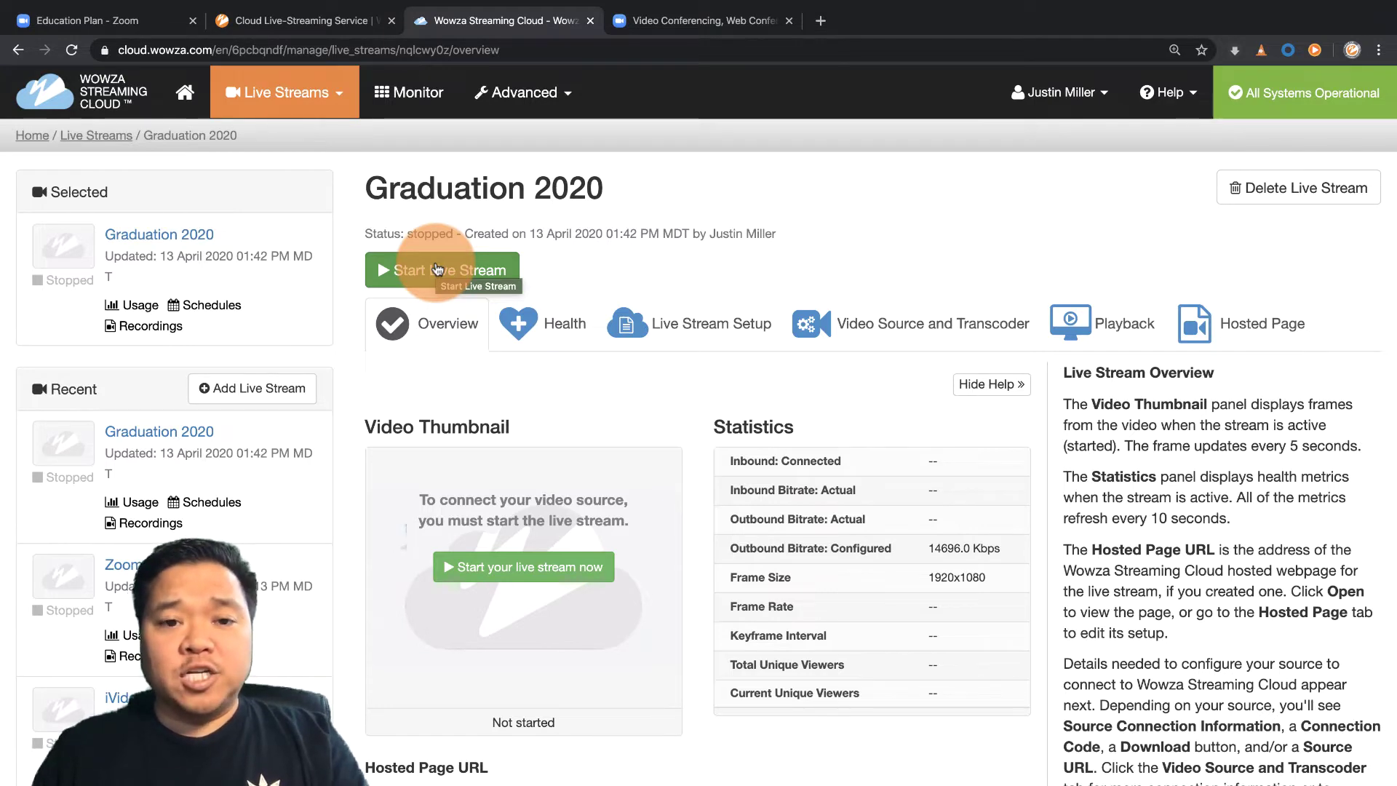
Go to the Zoom account's In Meeting (Advanced) meeting settings on the web portal
click(684, 25)
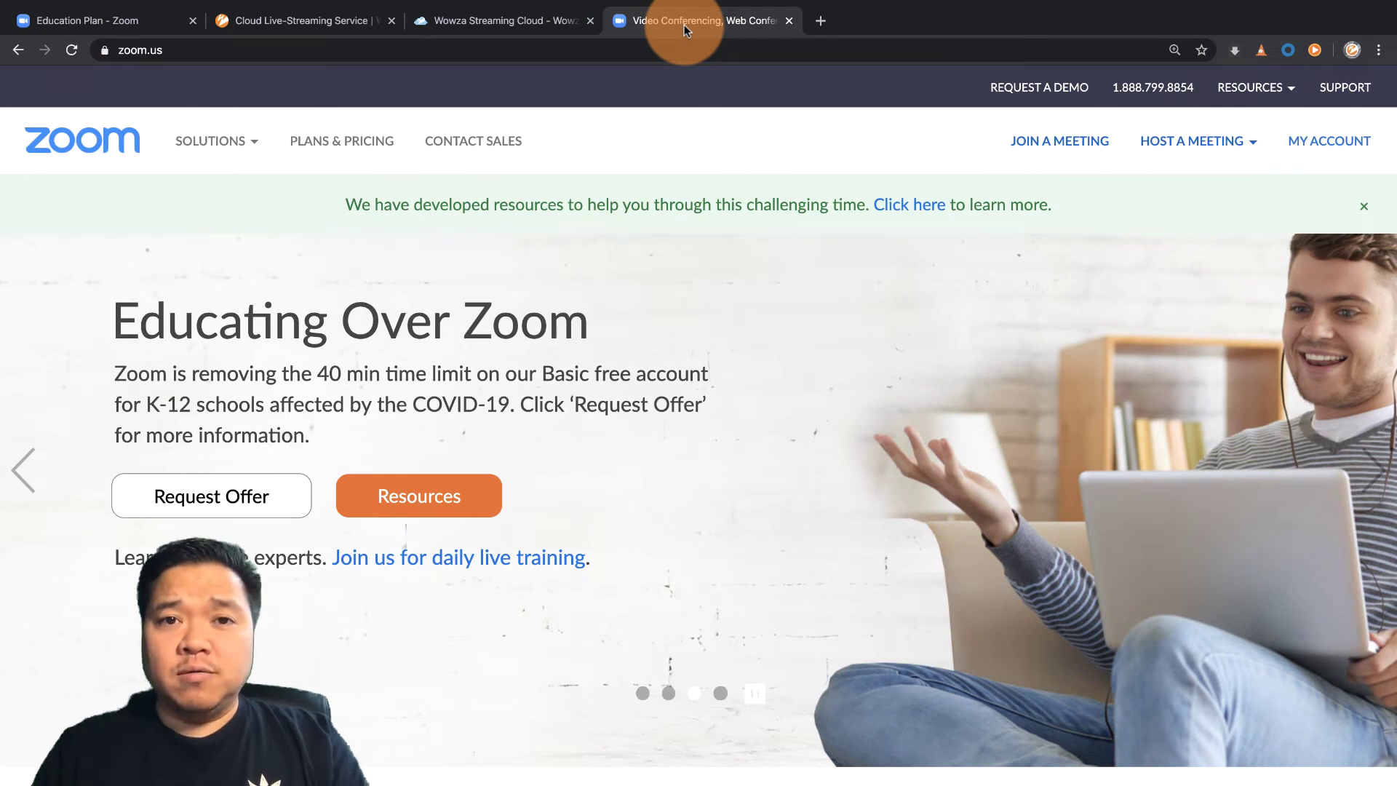
click(1306, 146)
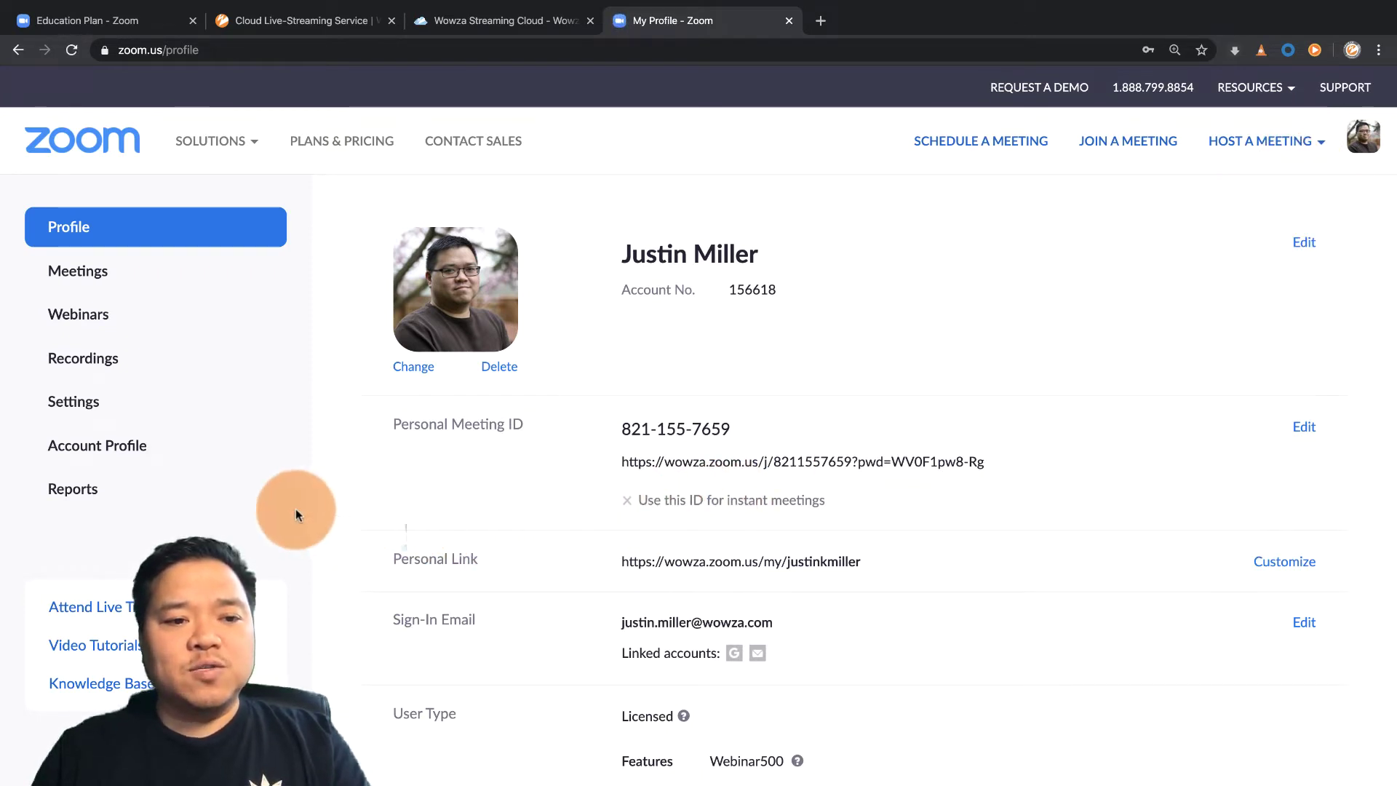
click(80, 401)
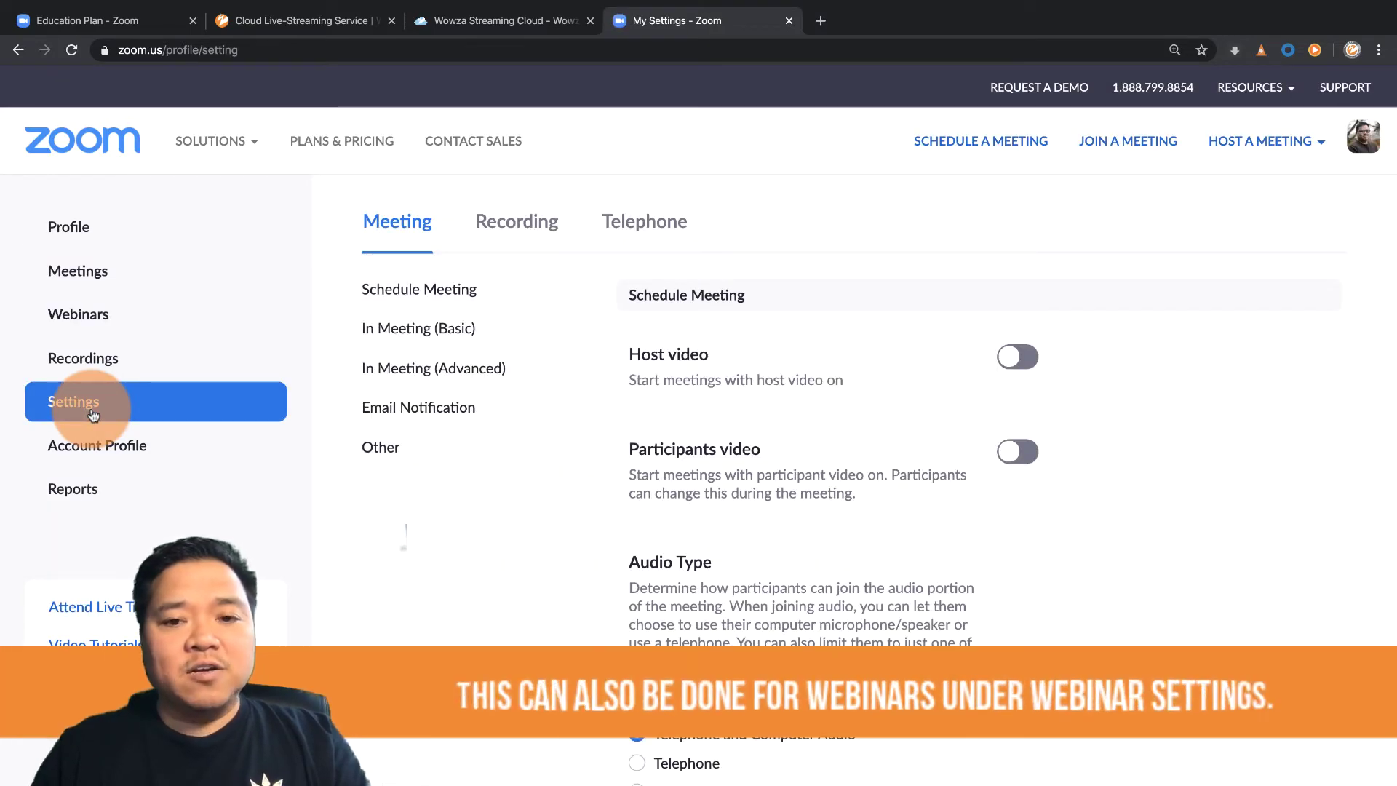
click(448, 371)
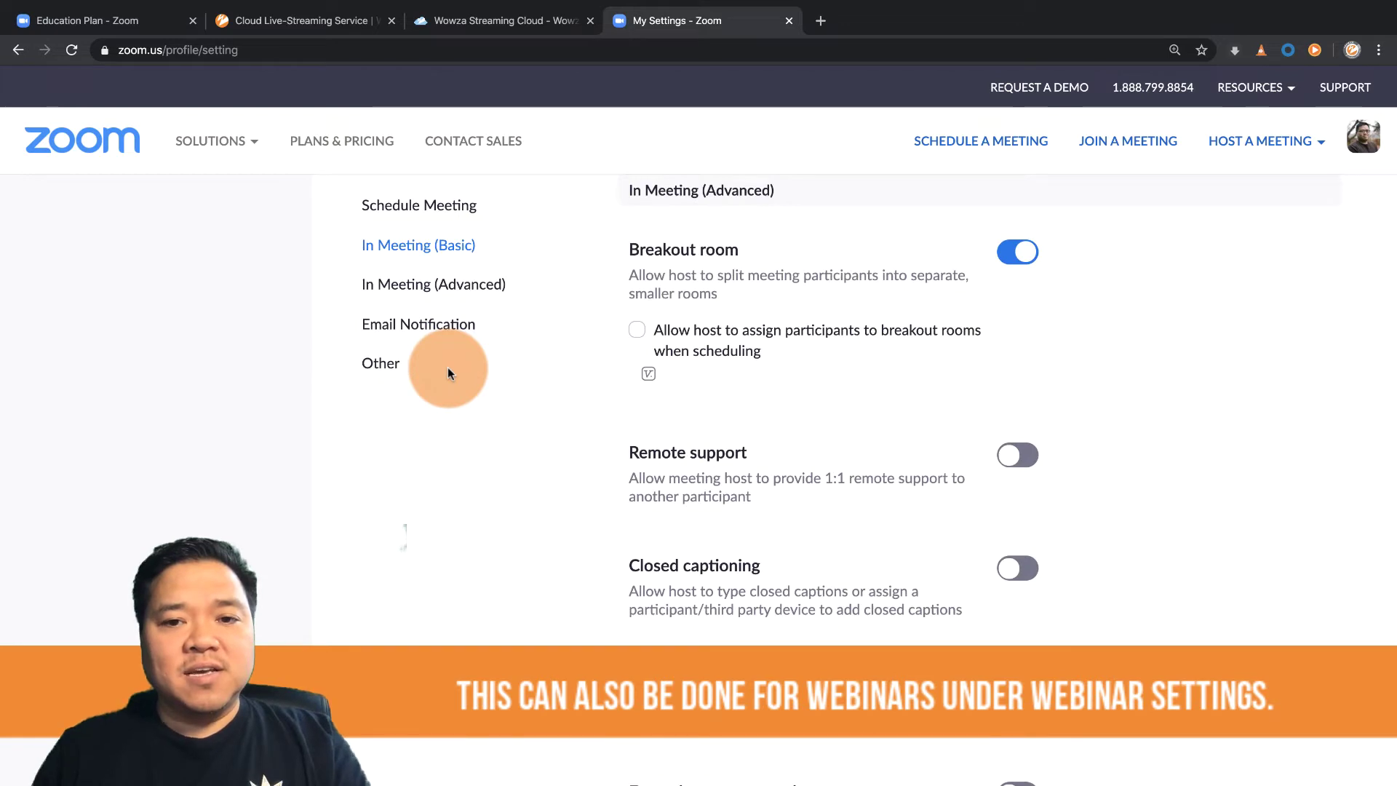
Enable and save Custom Live Streaming Service, then switch to the Zoom desktop app
scroll(737, 342, down, 15)
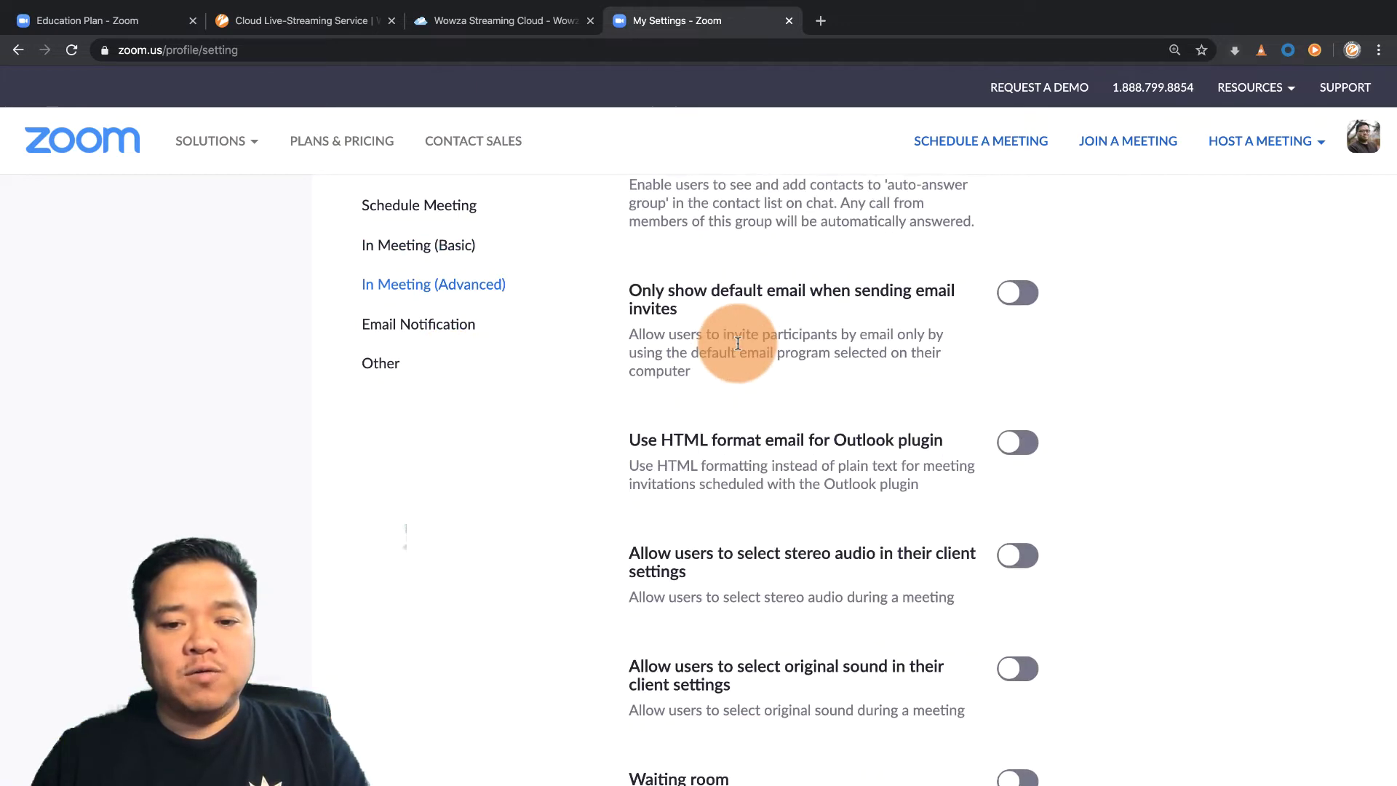
scroll(737, 342, down, 10)
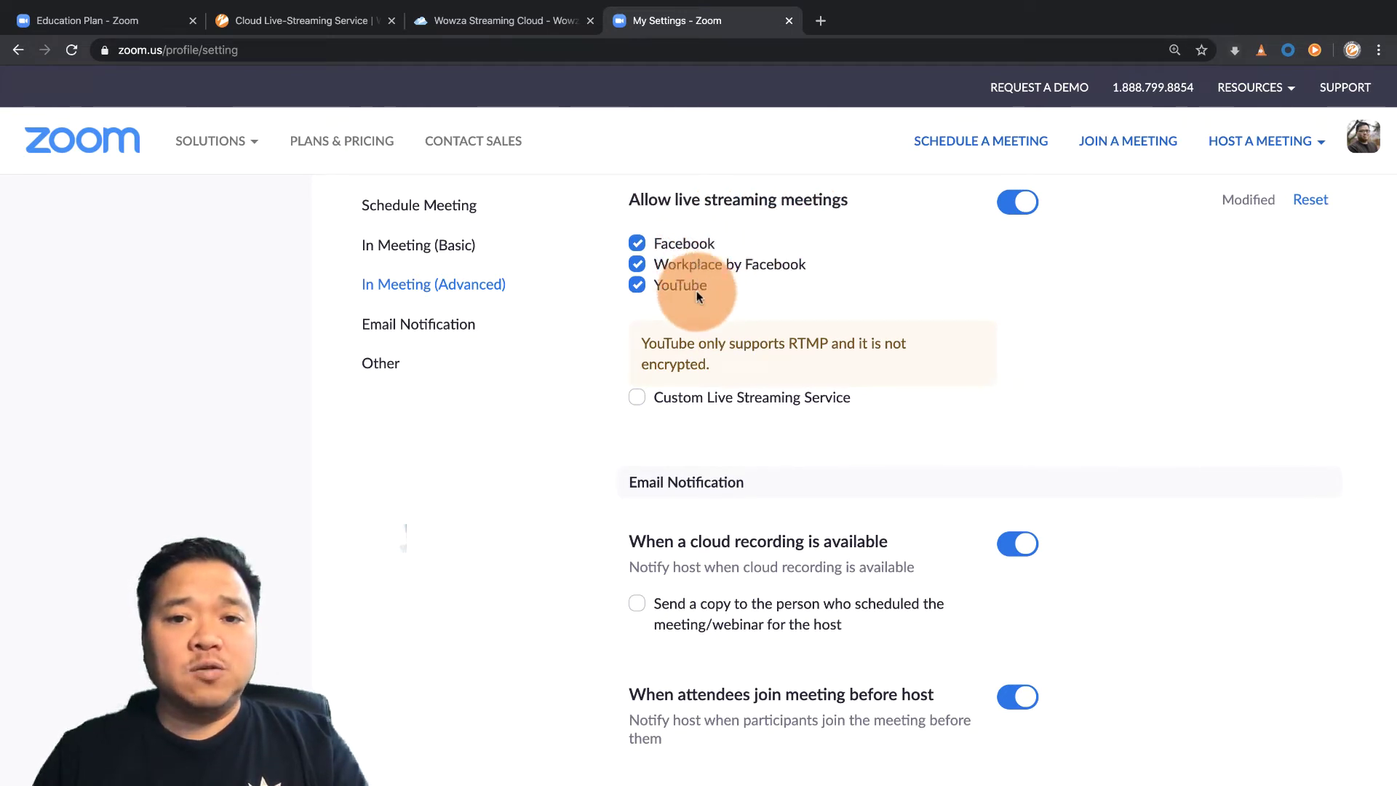
click(636, 399)
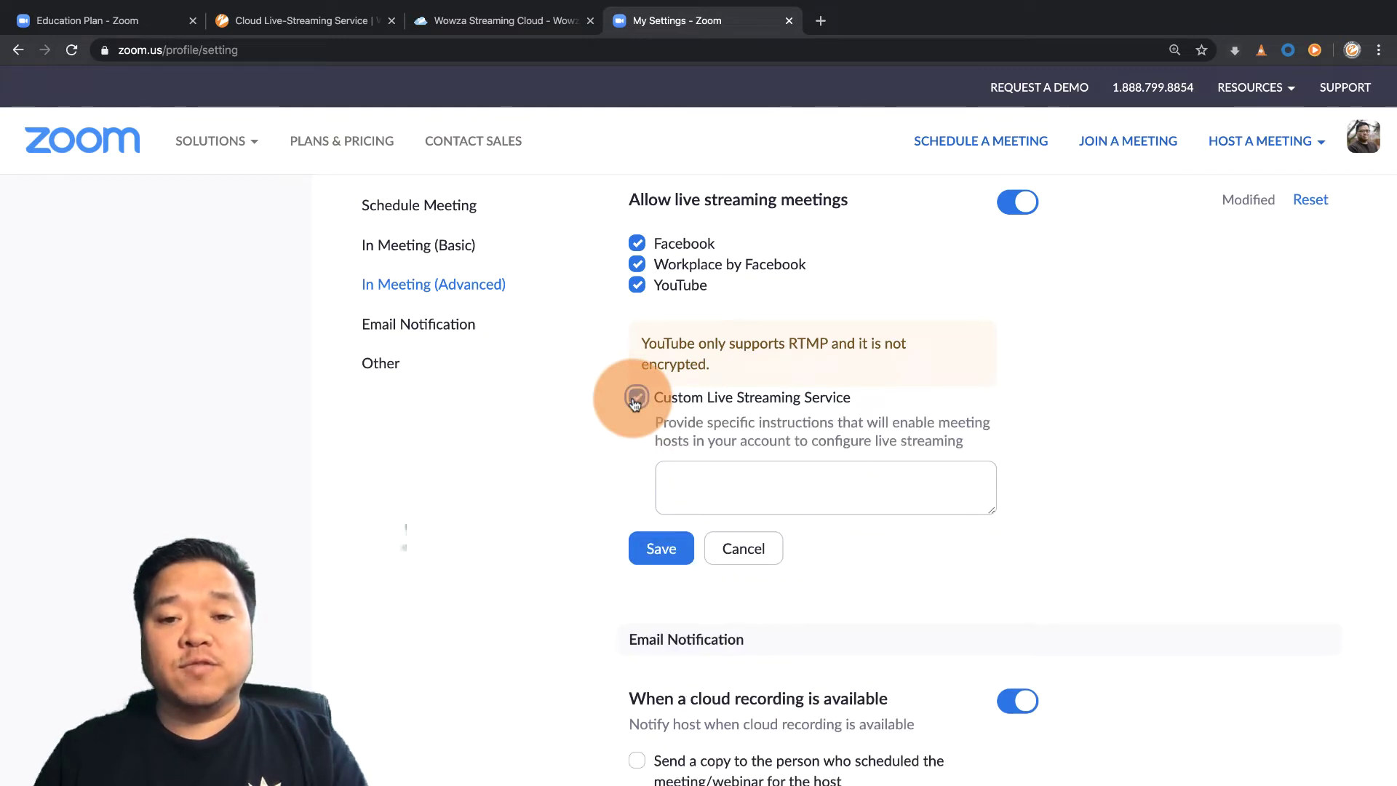
click(657, 548)
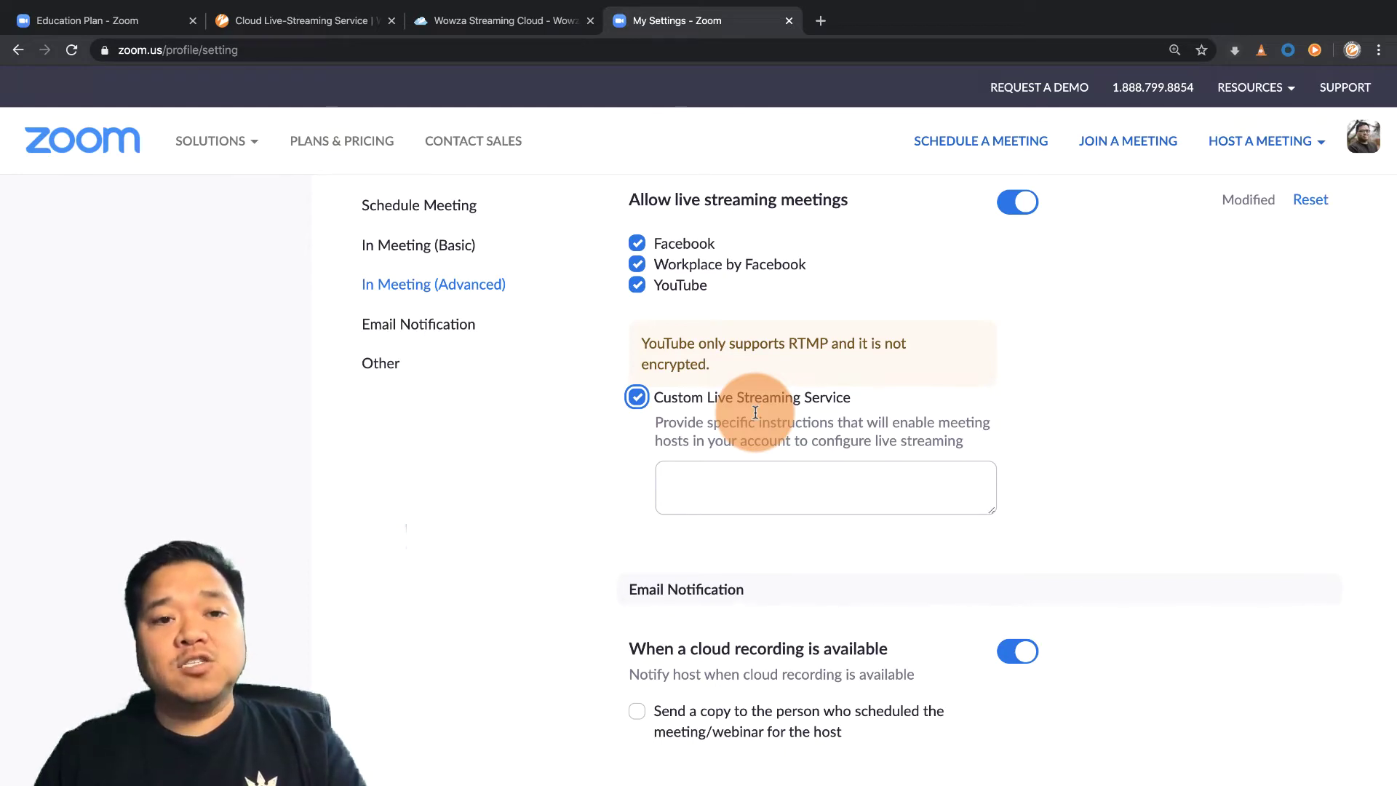
key(super+Tab)
key(super+Tab)
key(super+Tab)
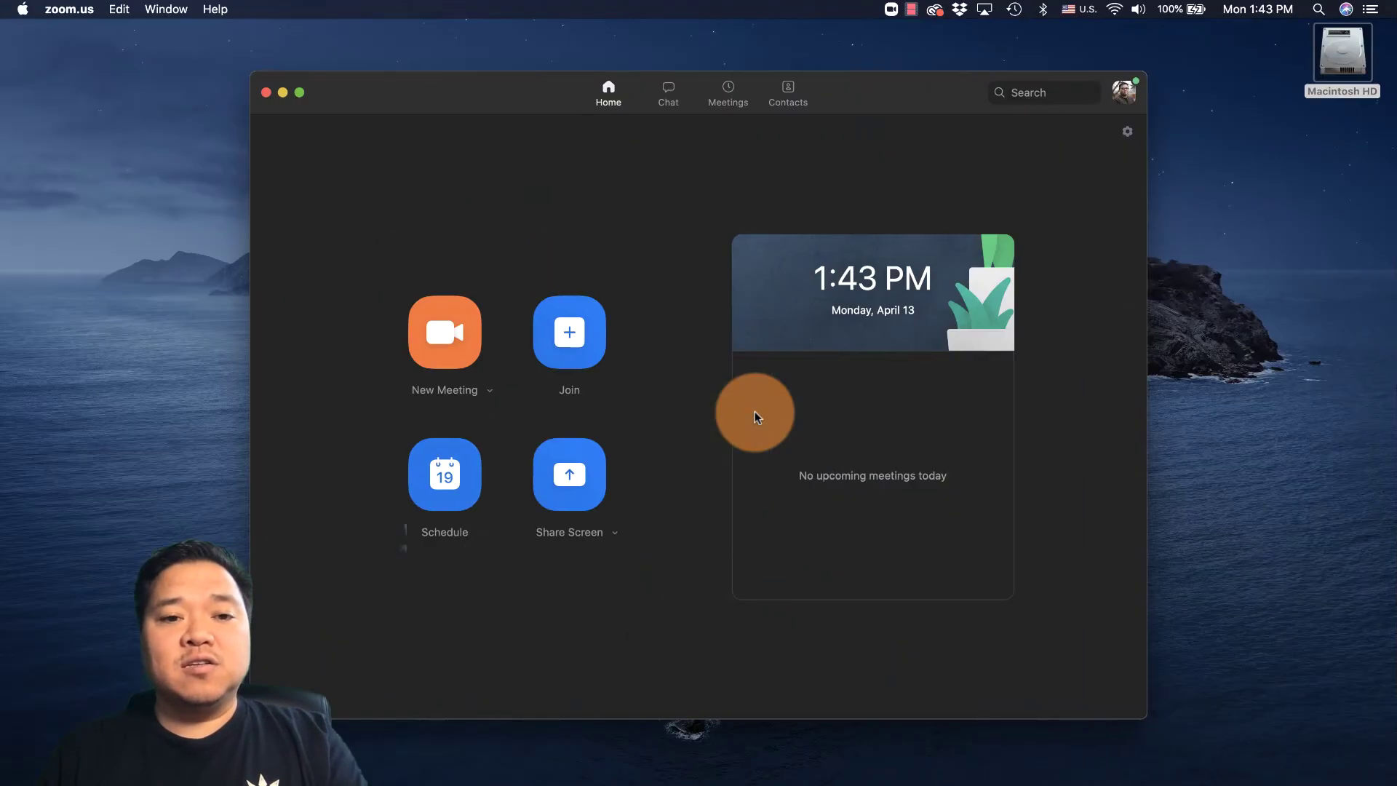
Start a new meeting with computer audio and stop participants from sharing their screen
click(453, 333)
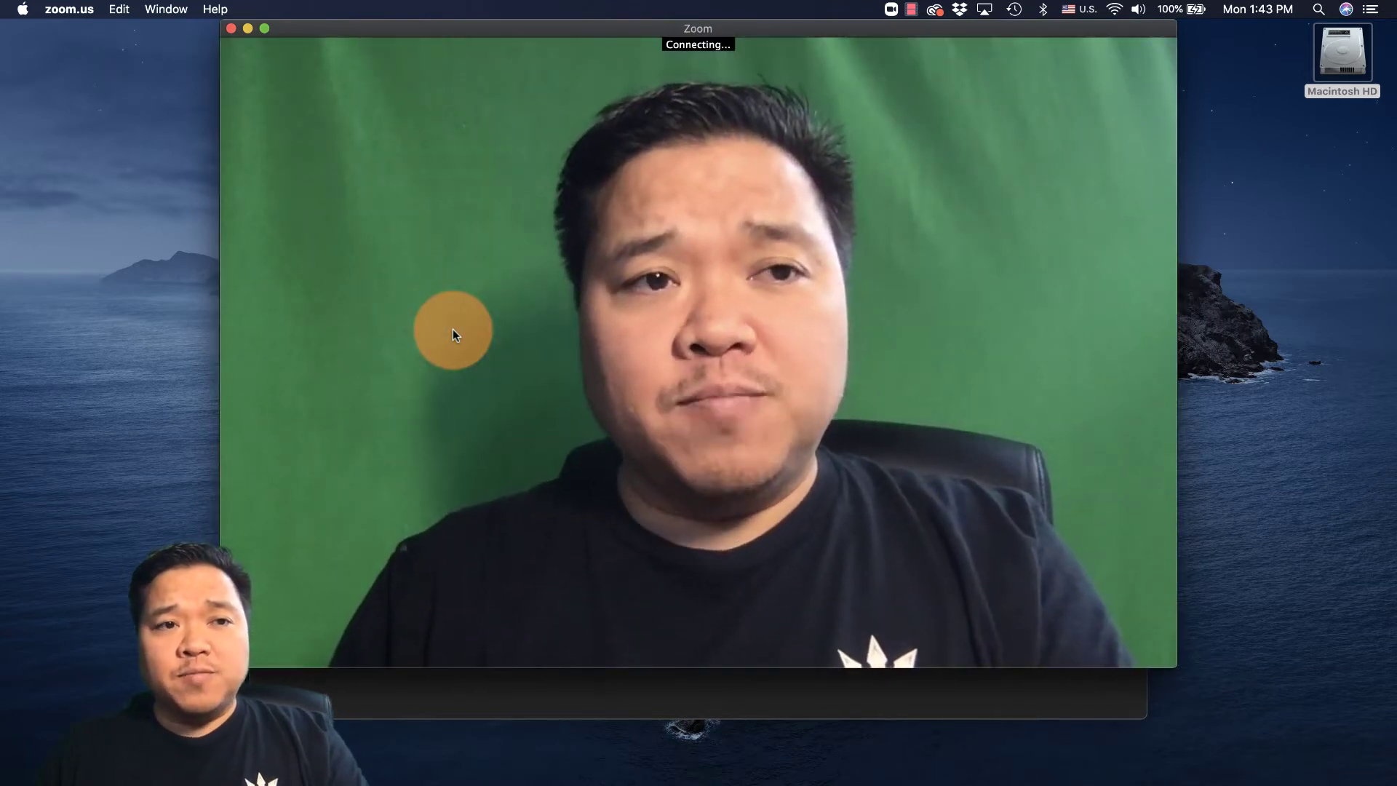
click(588, 342)
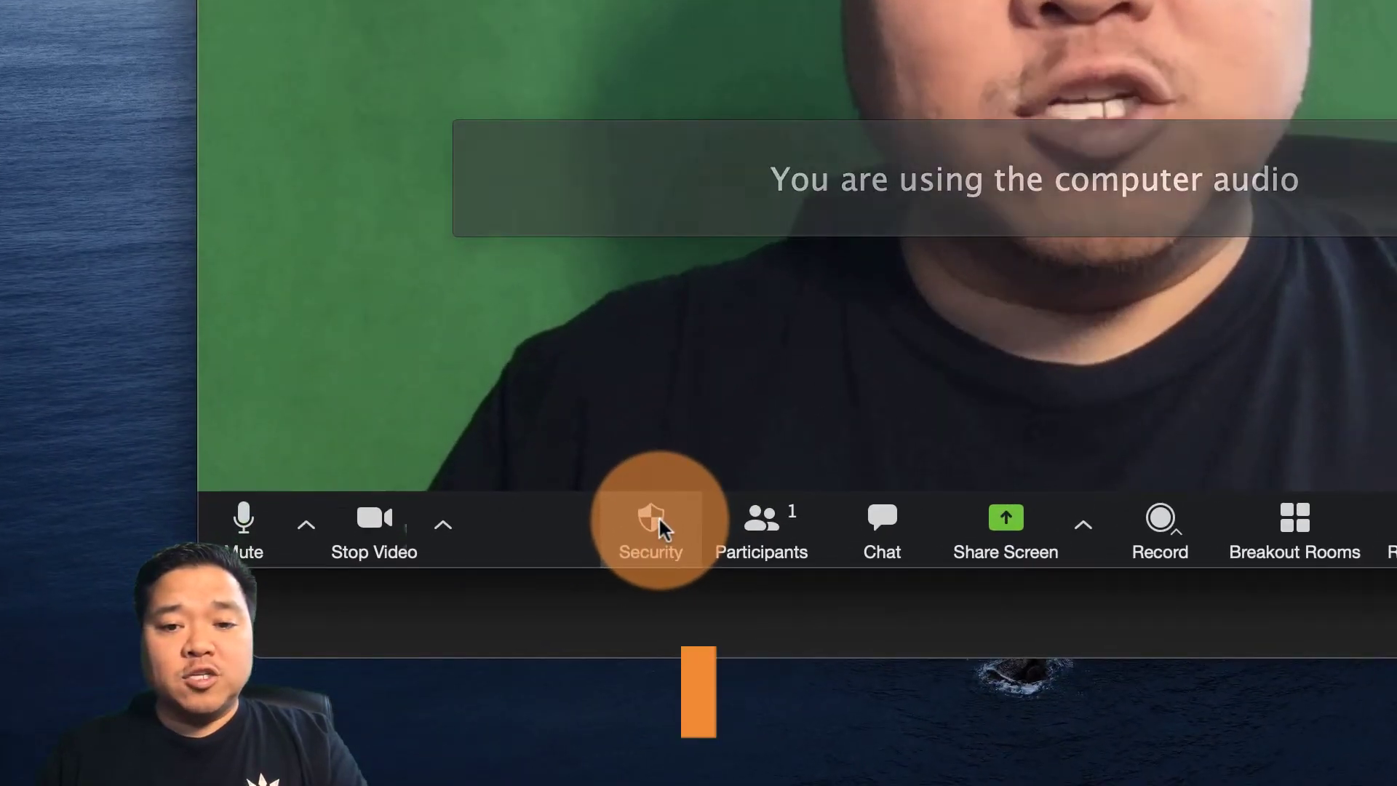
click(530, 613)
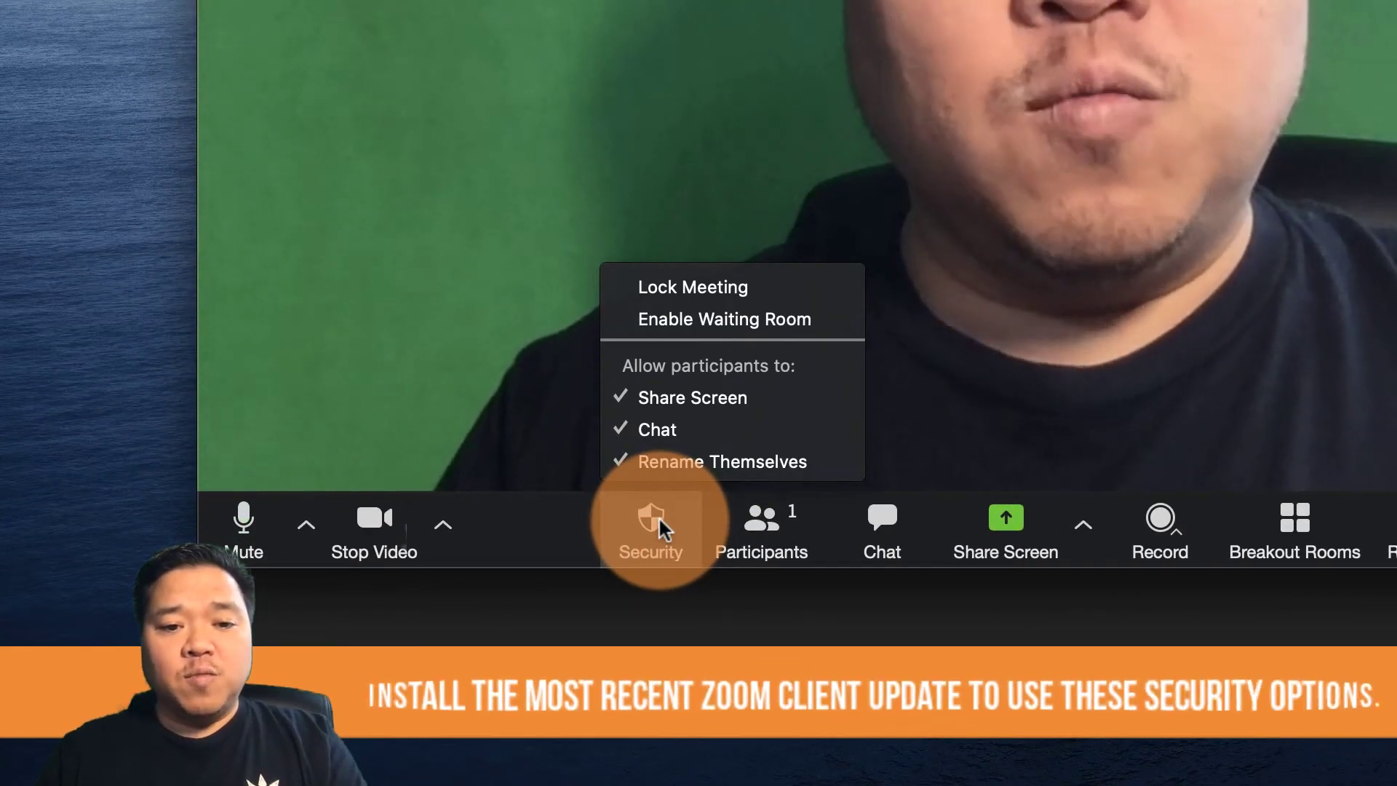
click(675, 399)
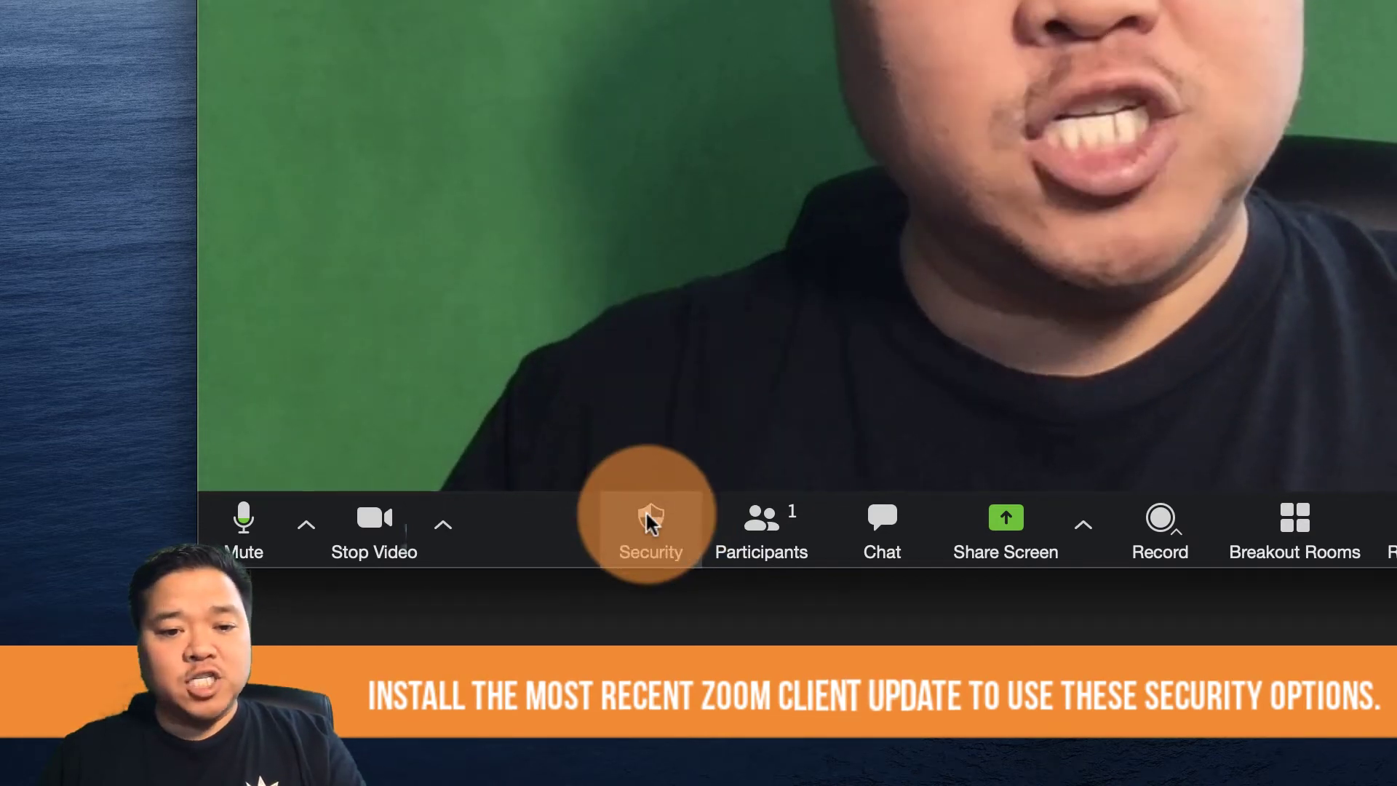
Stop participants from renaming themselves and lock the meeting
click(650, 518)
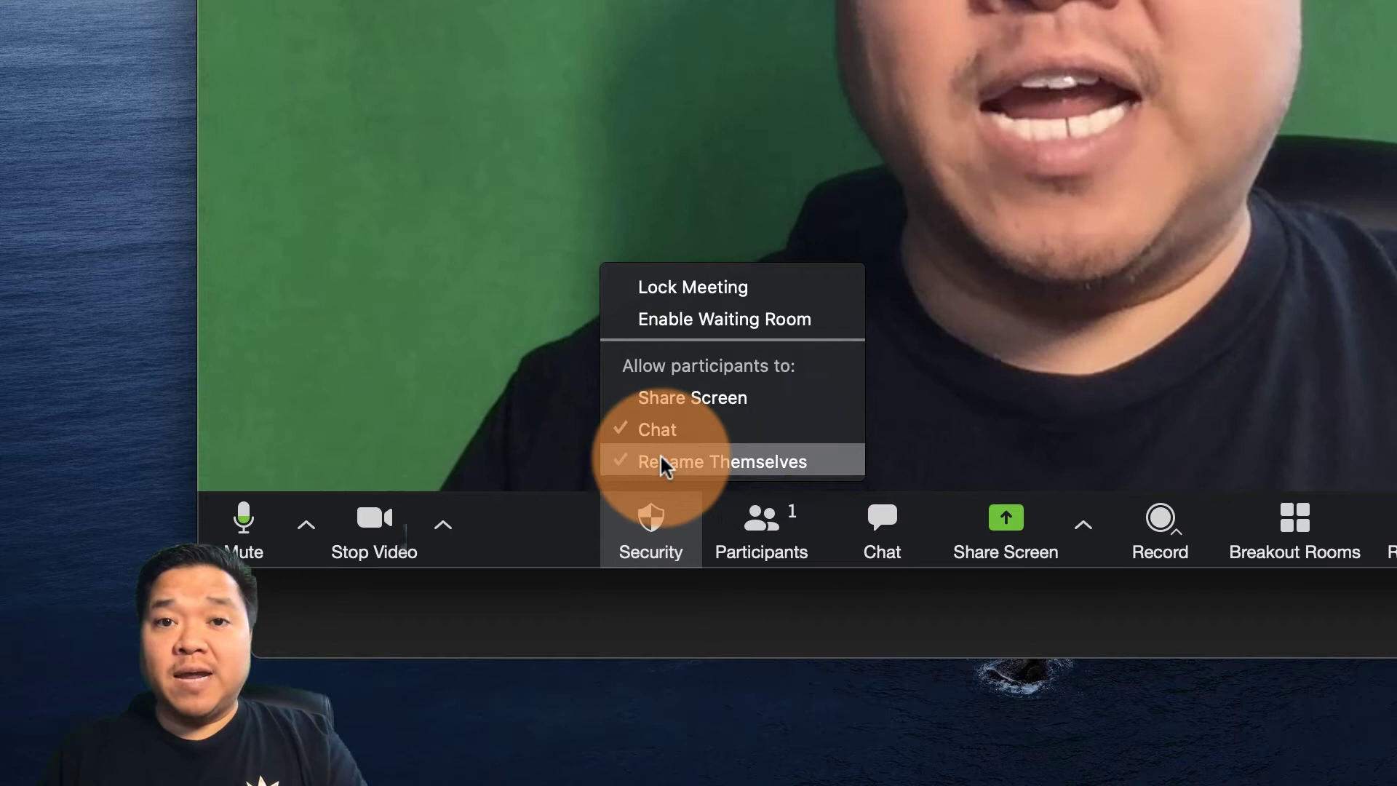
click(662, 463)
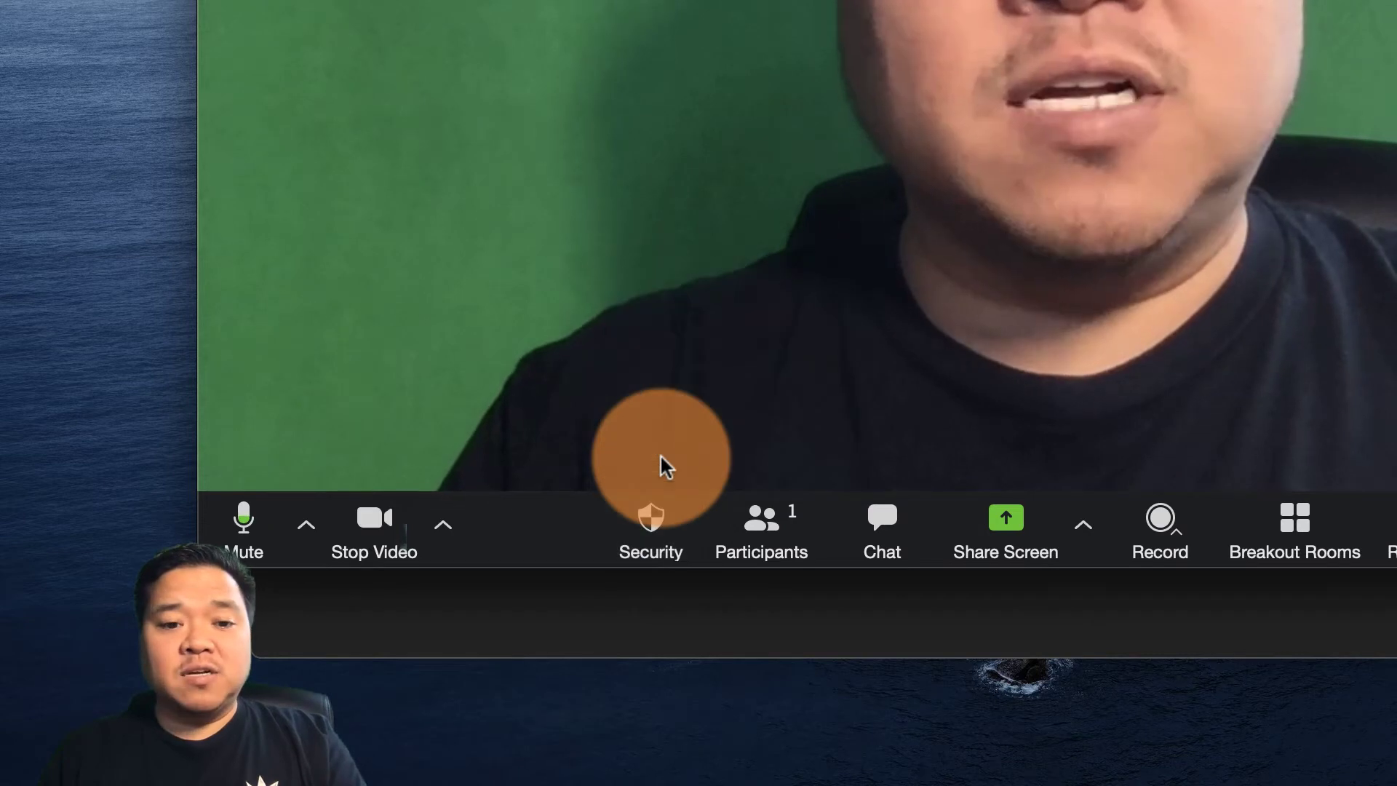
click(653, 535)
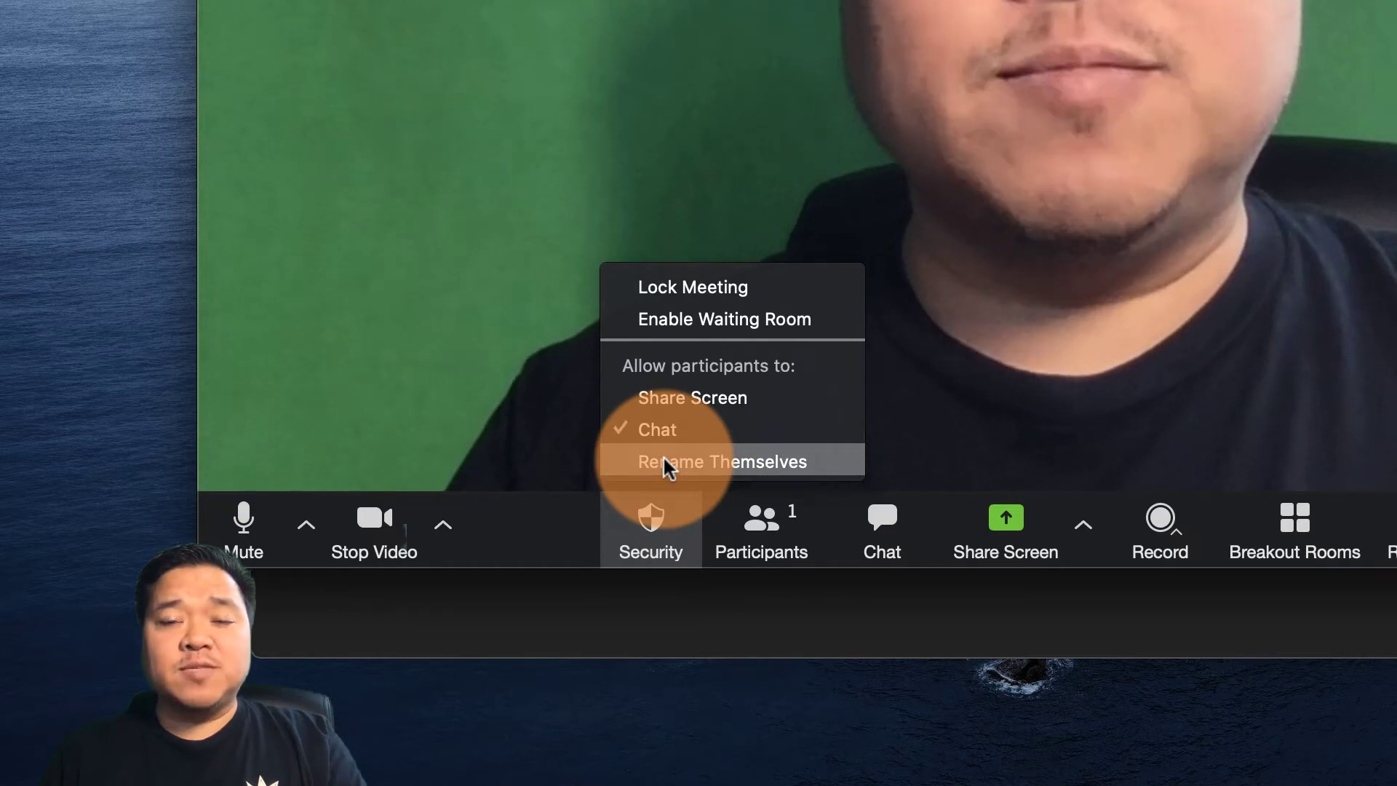
click(691, 290)
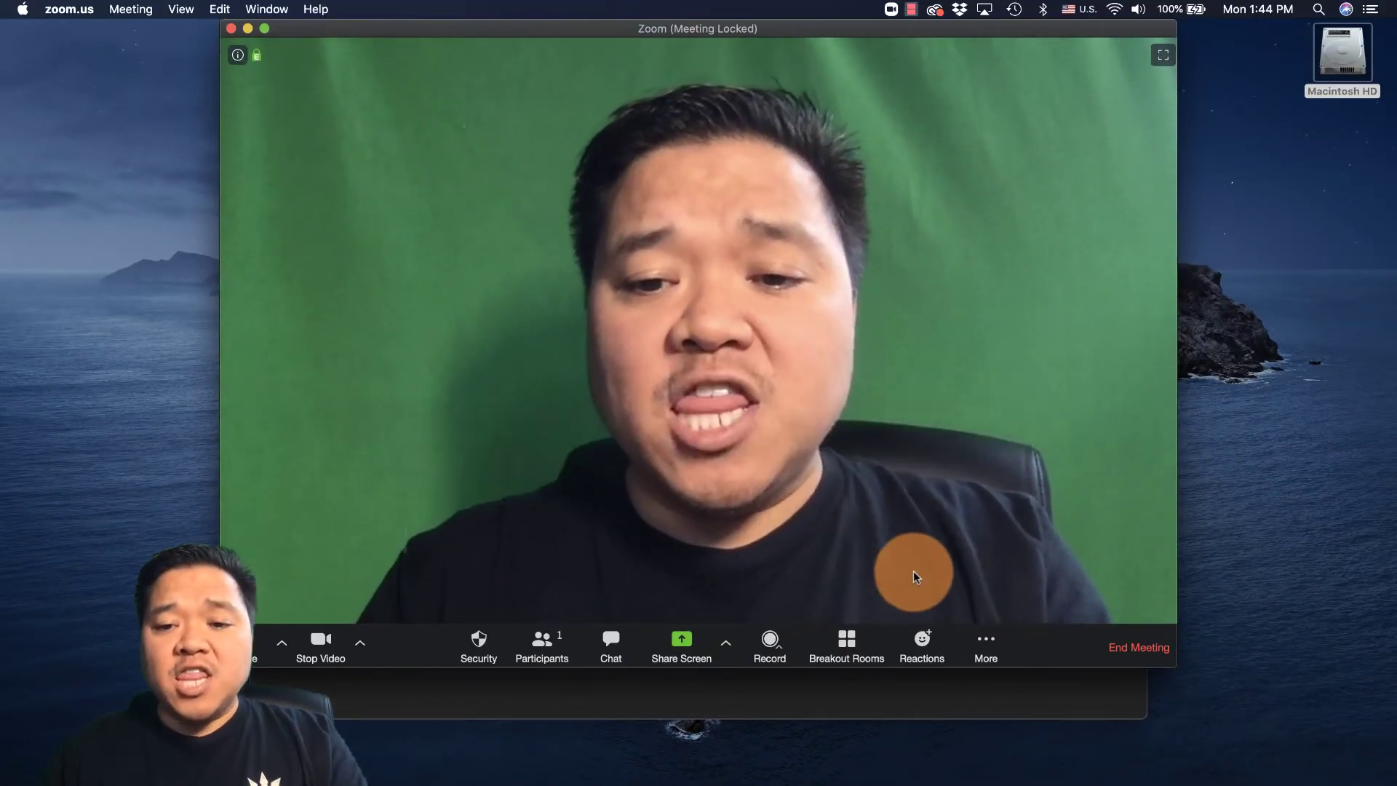
Choose Live on Custom Live Streaming Service from the meeting's More menu
click(986, 640)
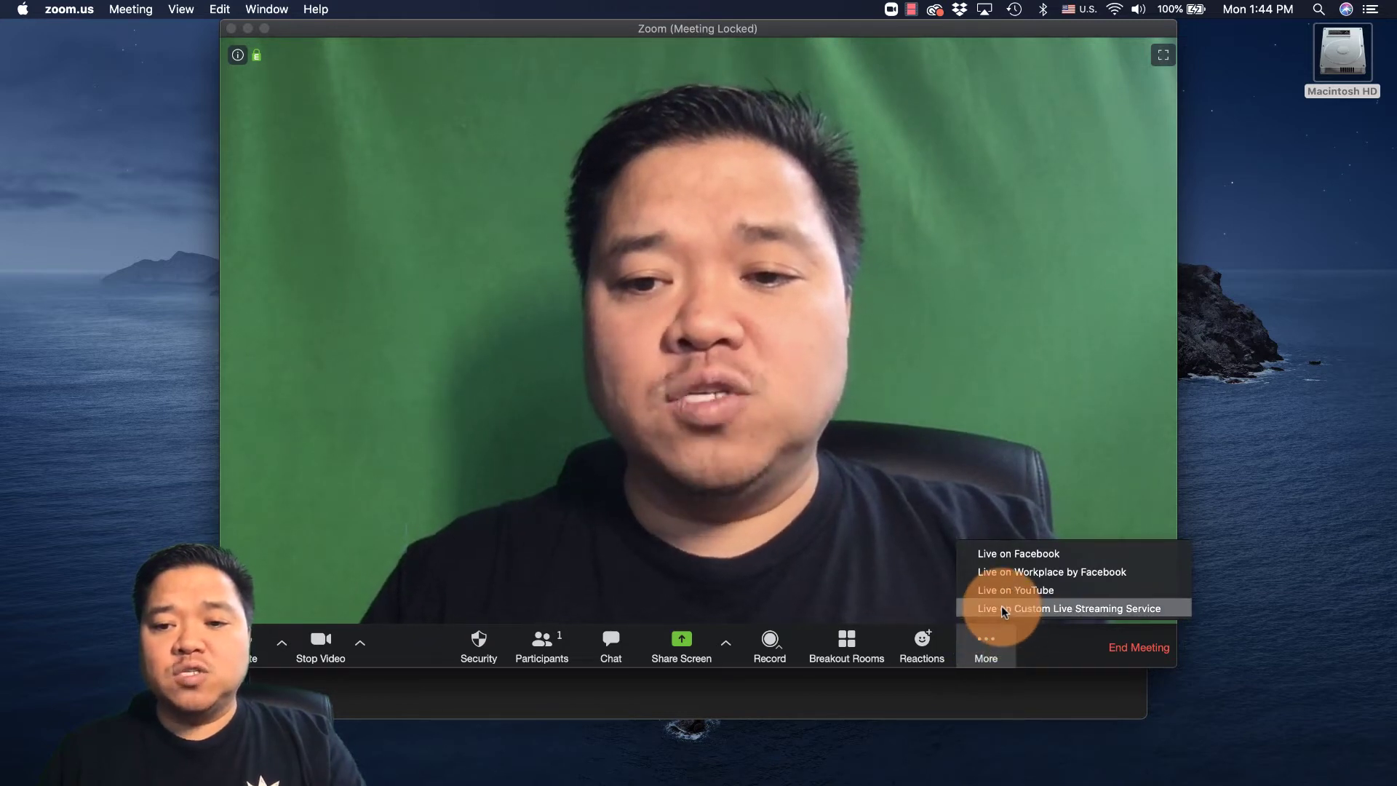
click(1120, 609)
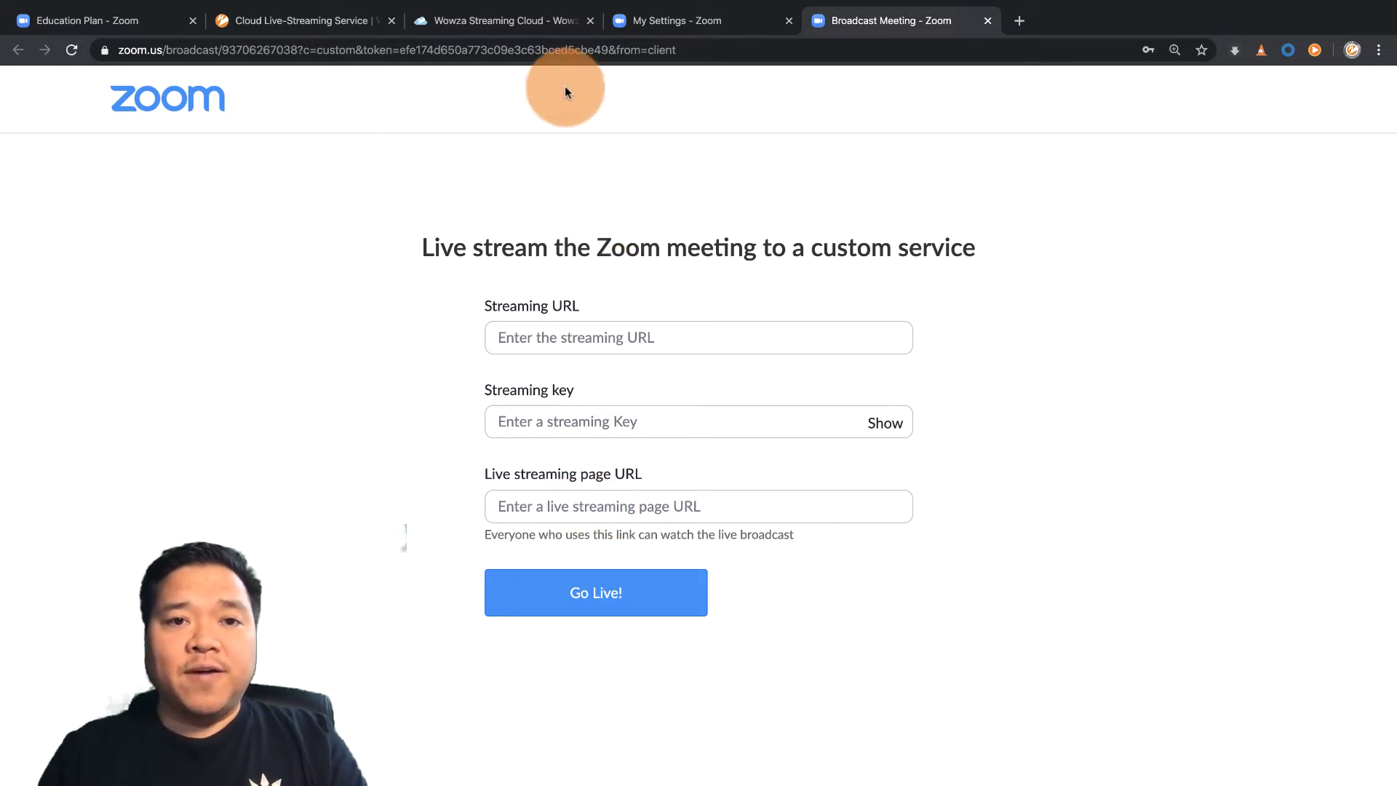
Paste the Wowza hosted player page URL into Zoom's Live streaming page URL field
click(505, 22)
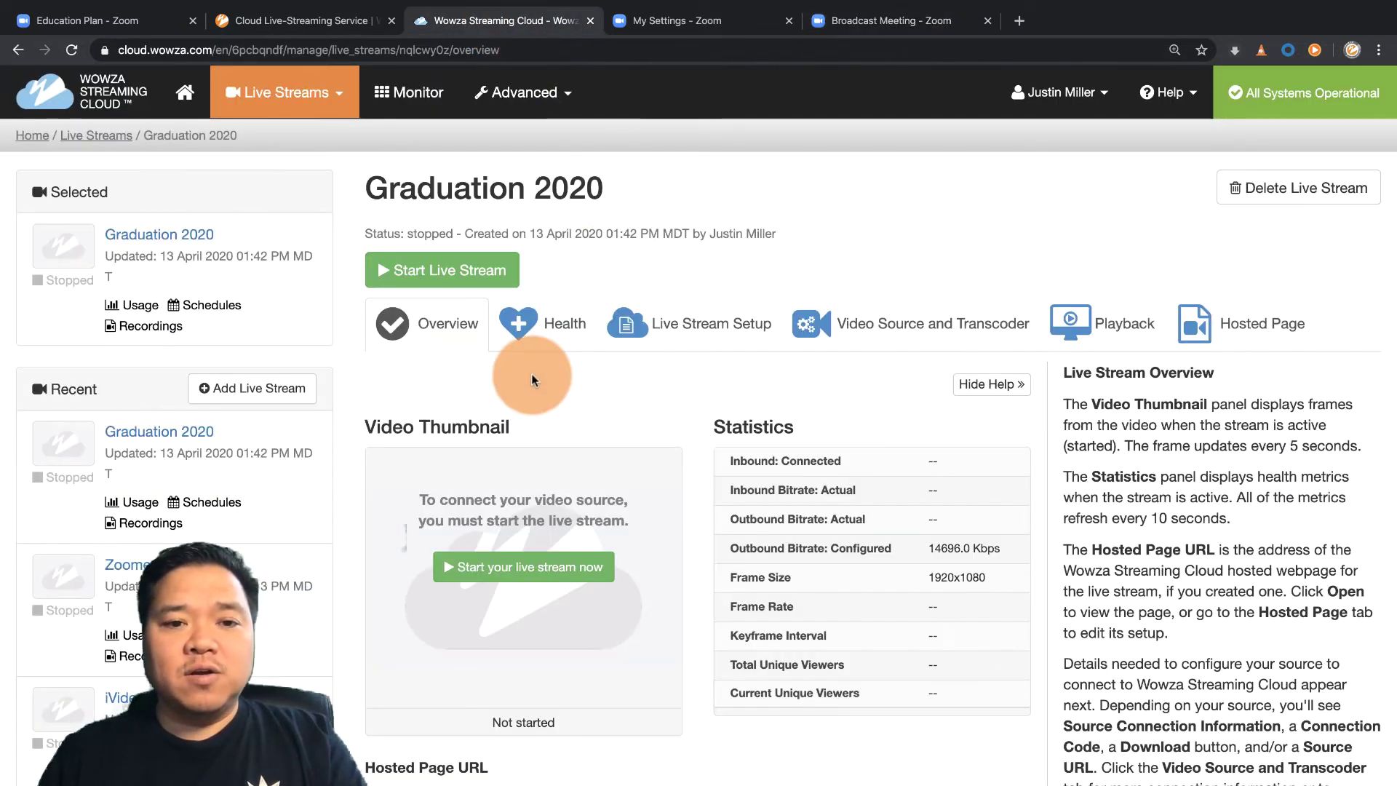
scroll(531, 373, down, 3)
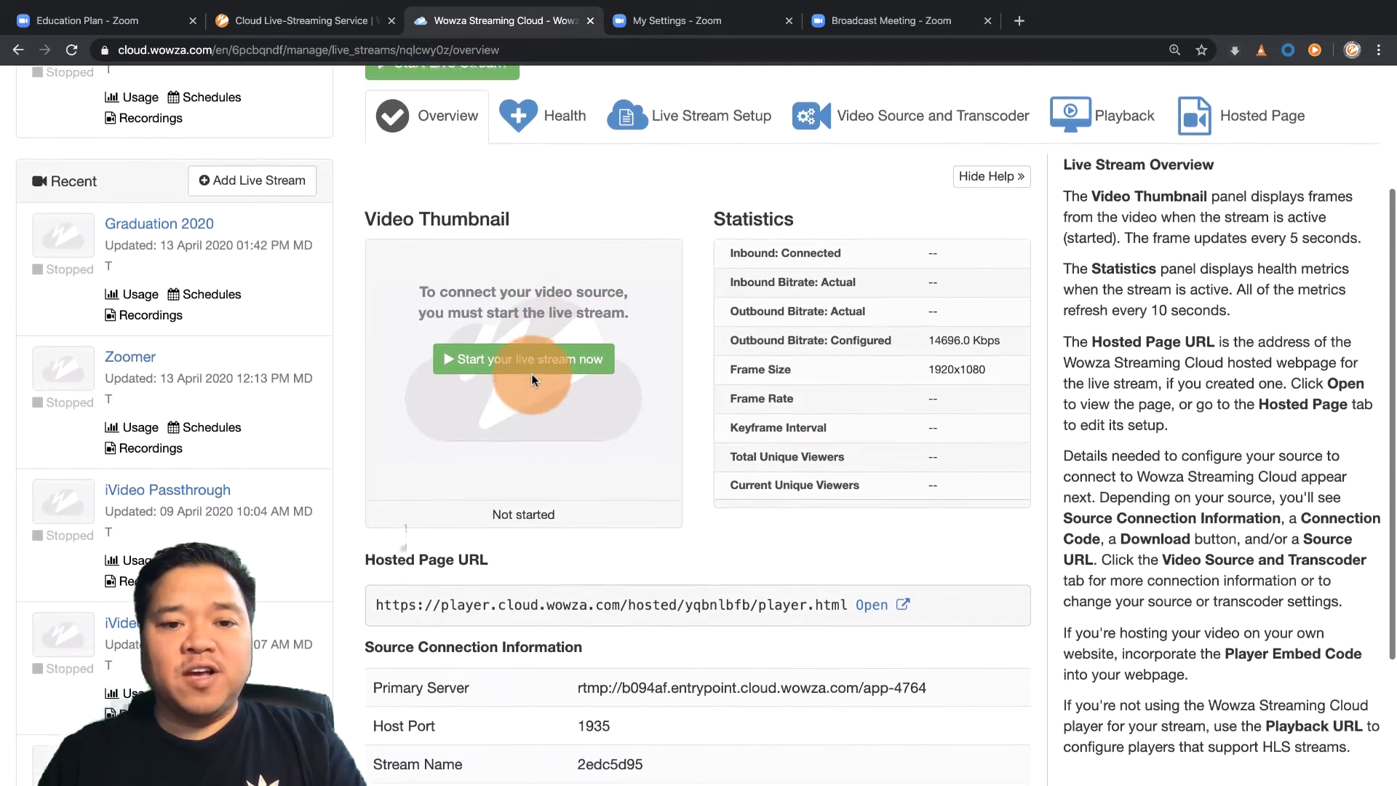
scroll(532, 373, down, 3)
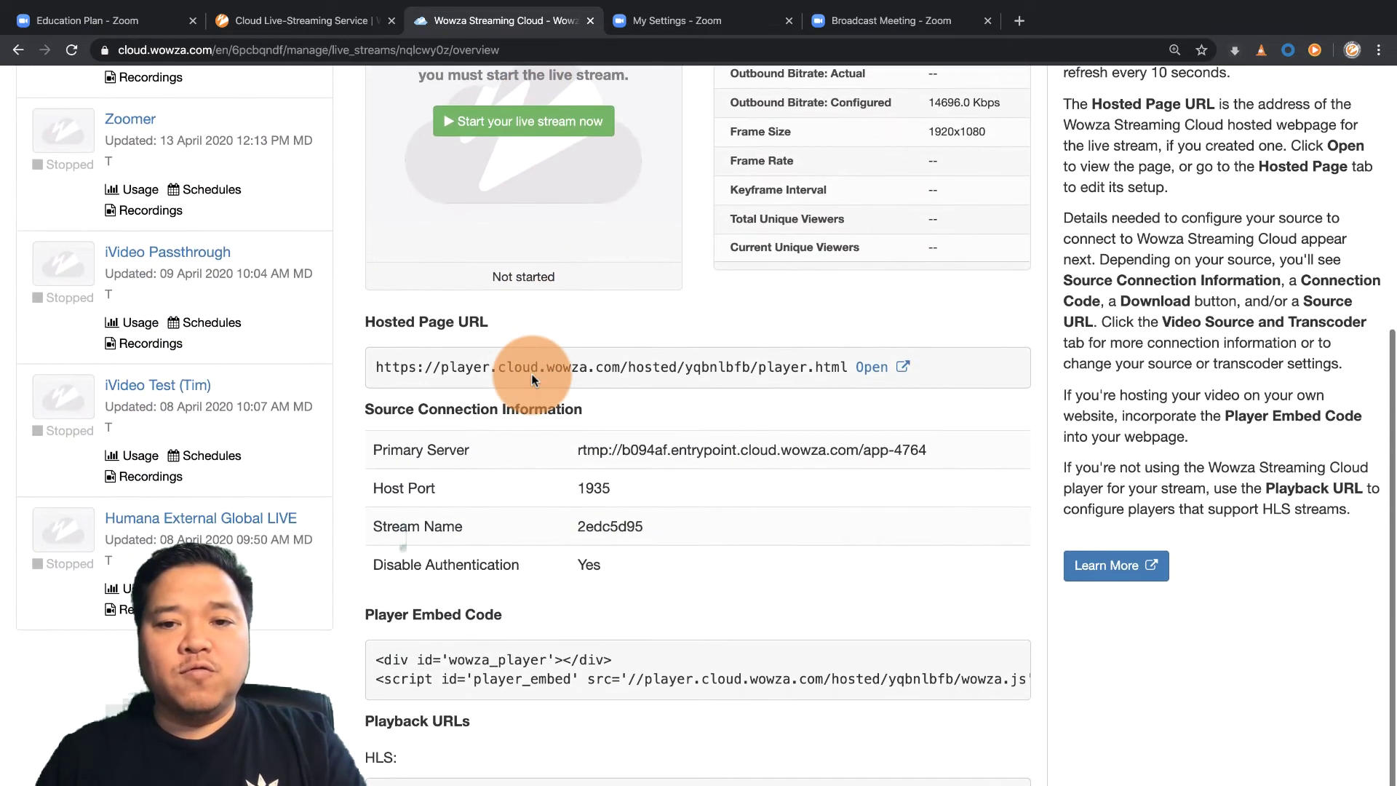
drag(367, 365, 846, 369)
key(super+c)
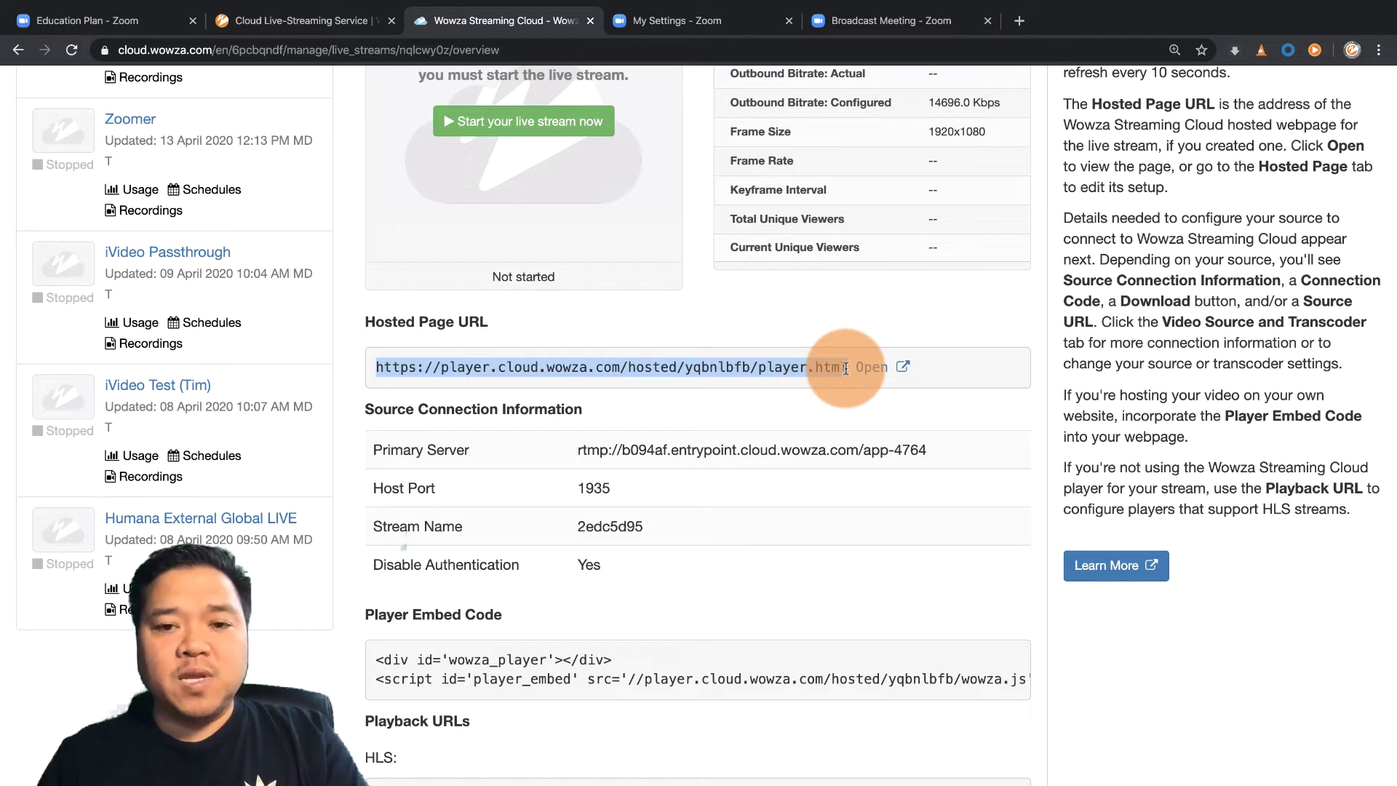
click(892, 20)
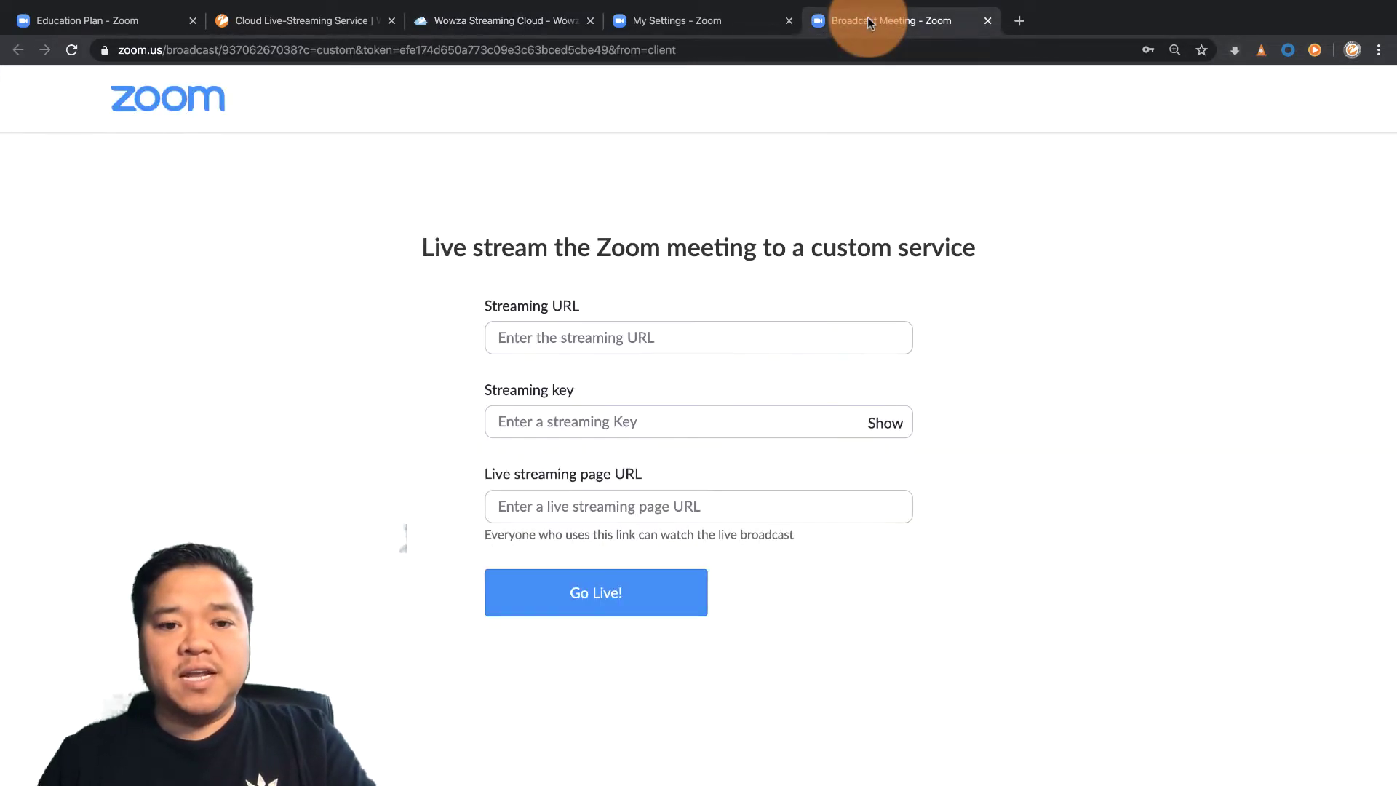
click(593, 505)
key(super+v)
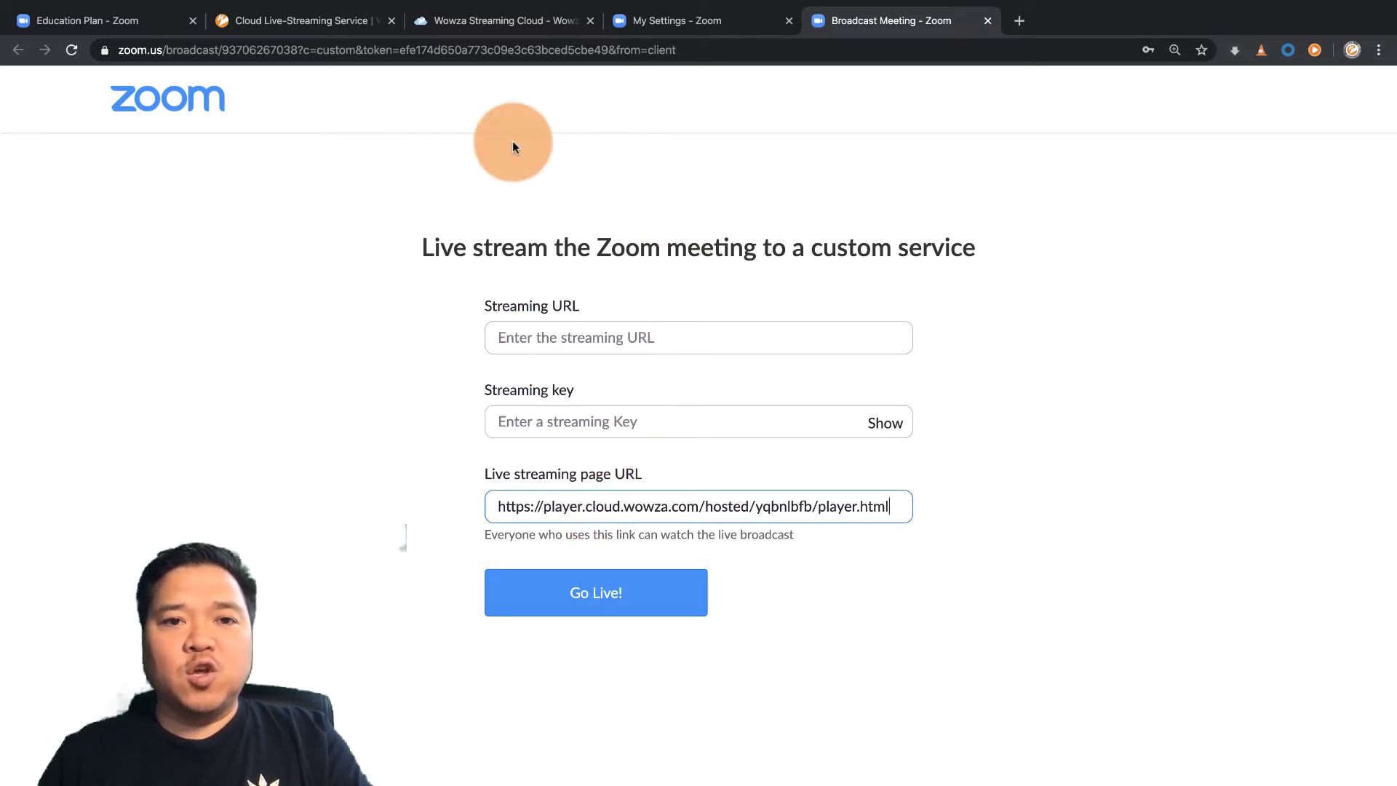
Paste the Wowza primary server address into Zoom's Streaming URL field
click(497, 22)
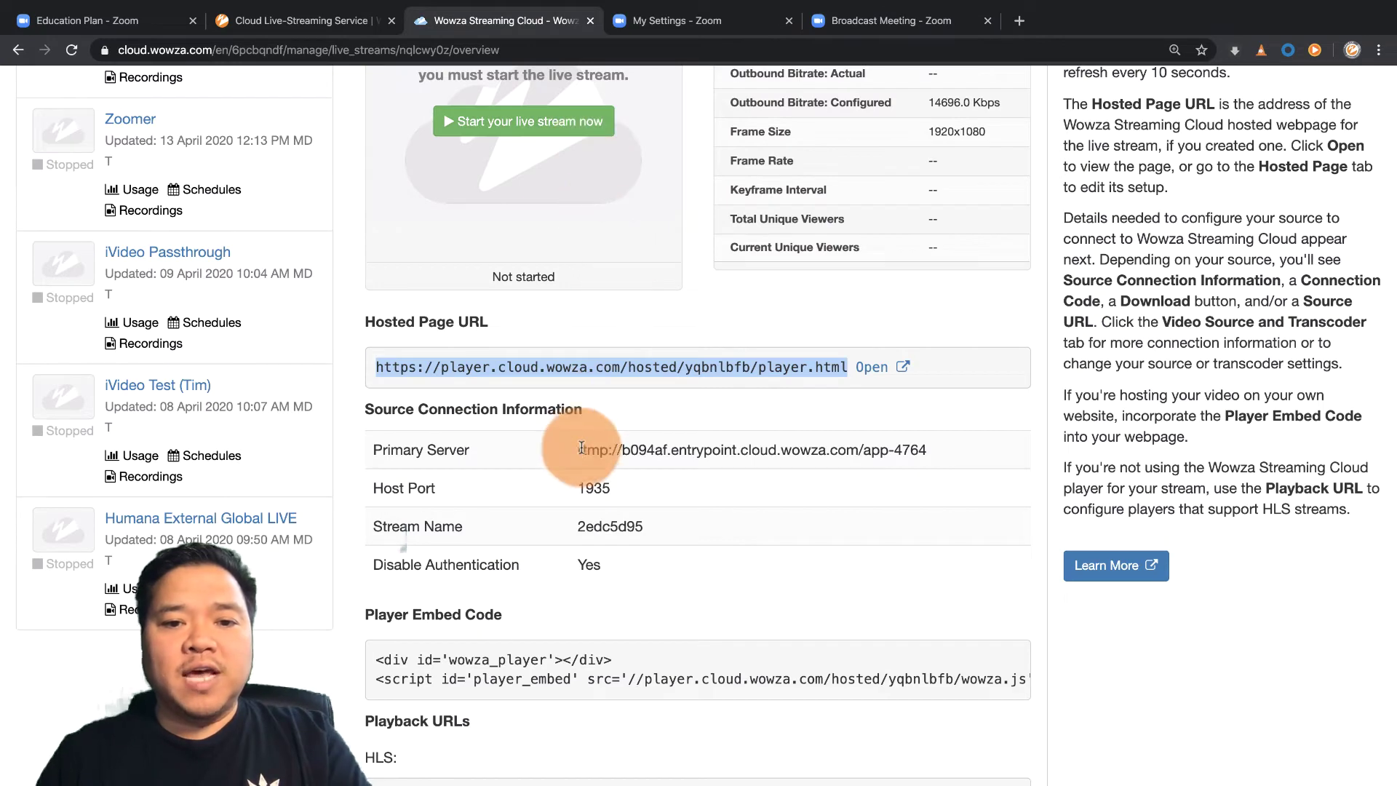
drag(579, 450, 902, 441)
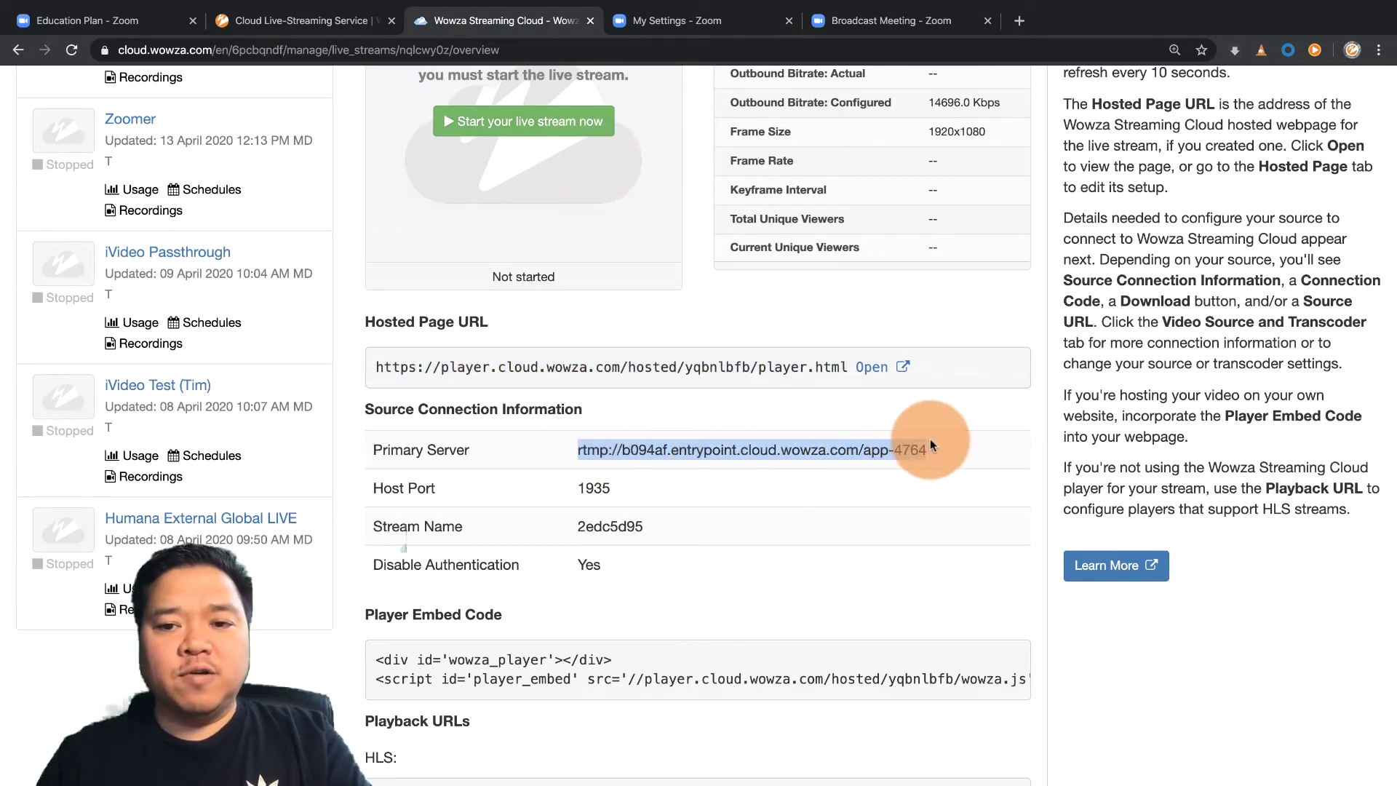
click(904, 24)
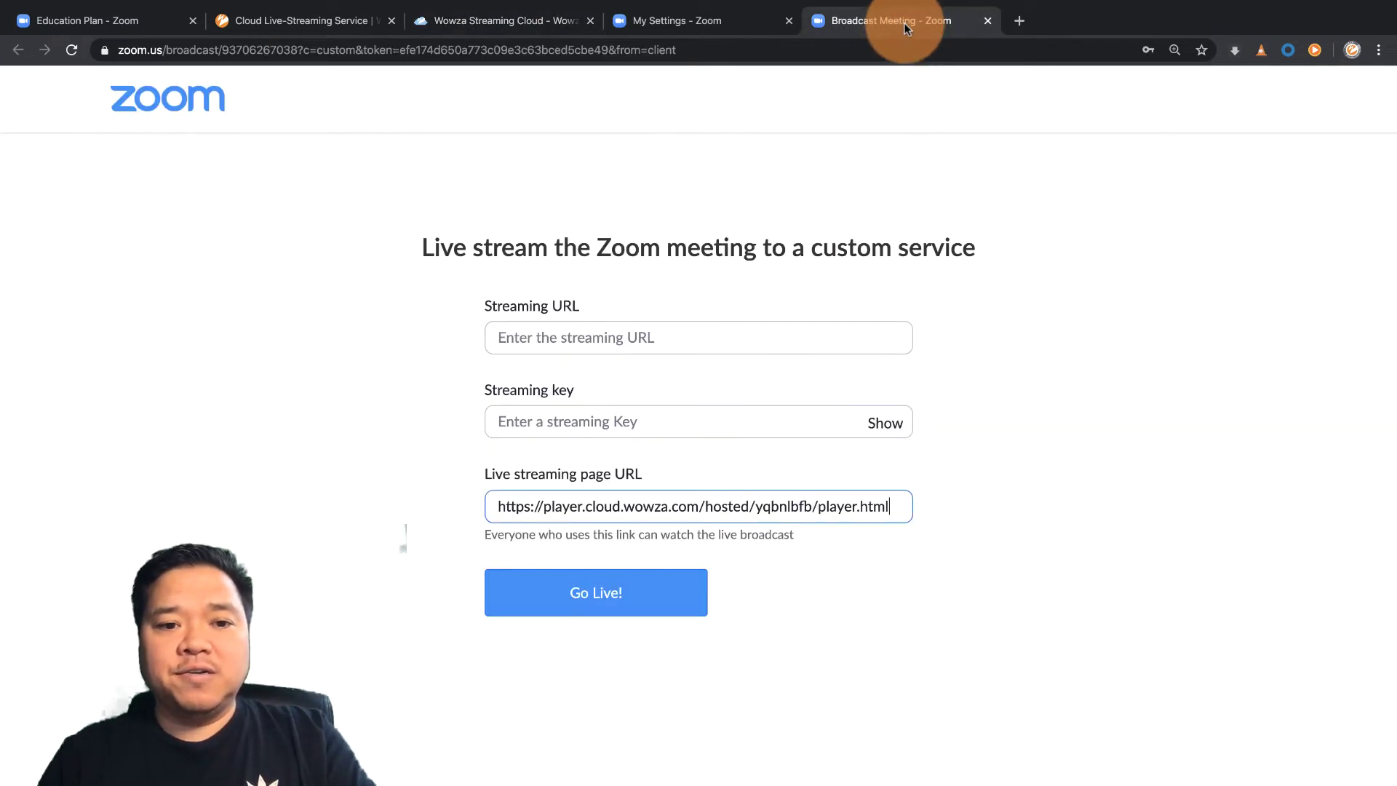
click(696, 336)
text(rtmp://b094af.entrypoint.cloud.wowza.com/app-4764)
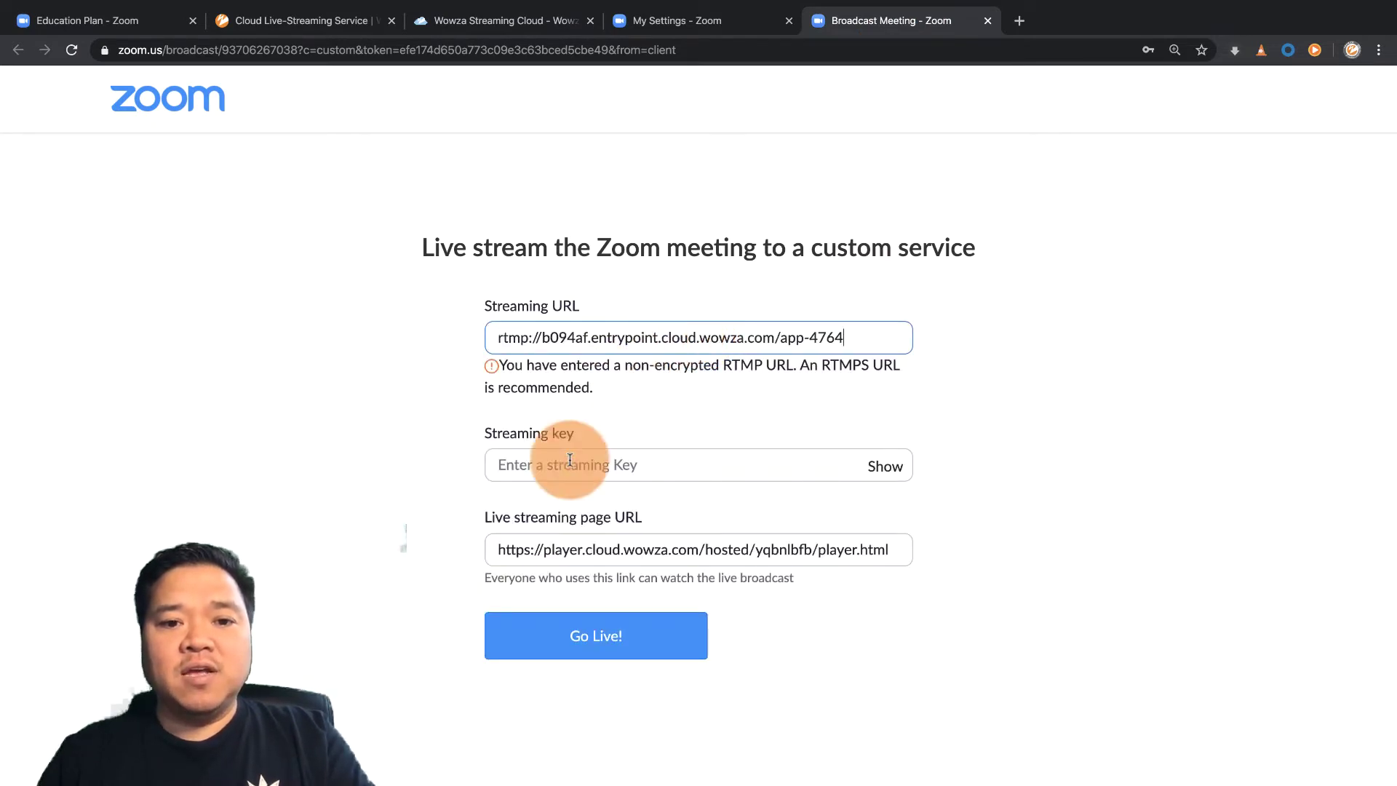
Copy the Wowza stream name into Zoom's Streaming key field
click(555, 21)
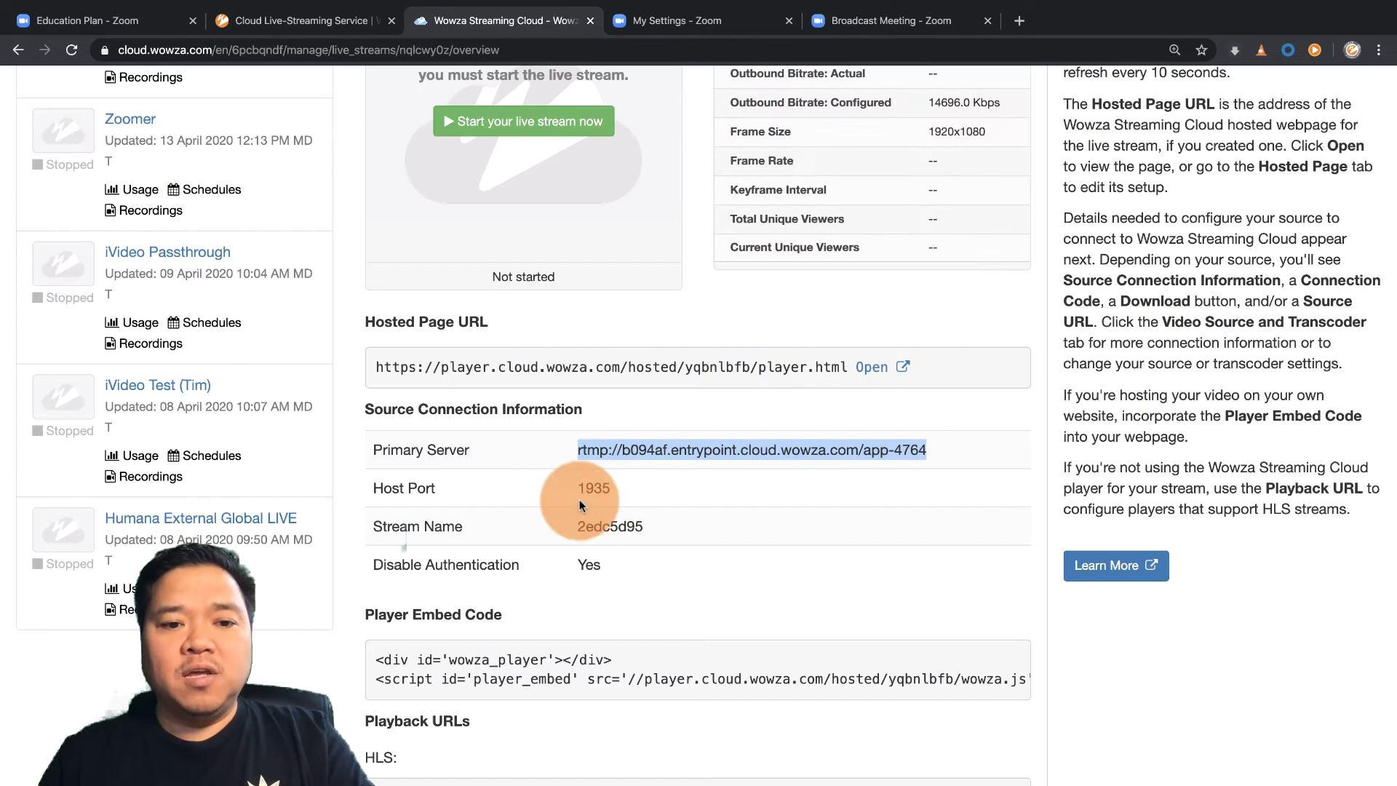
drag(573, 524, 652, 524)
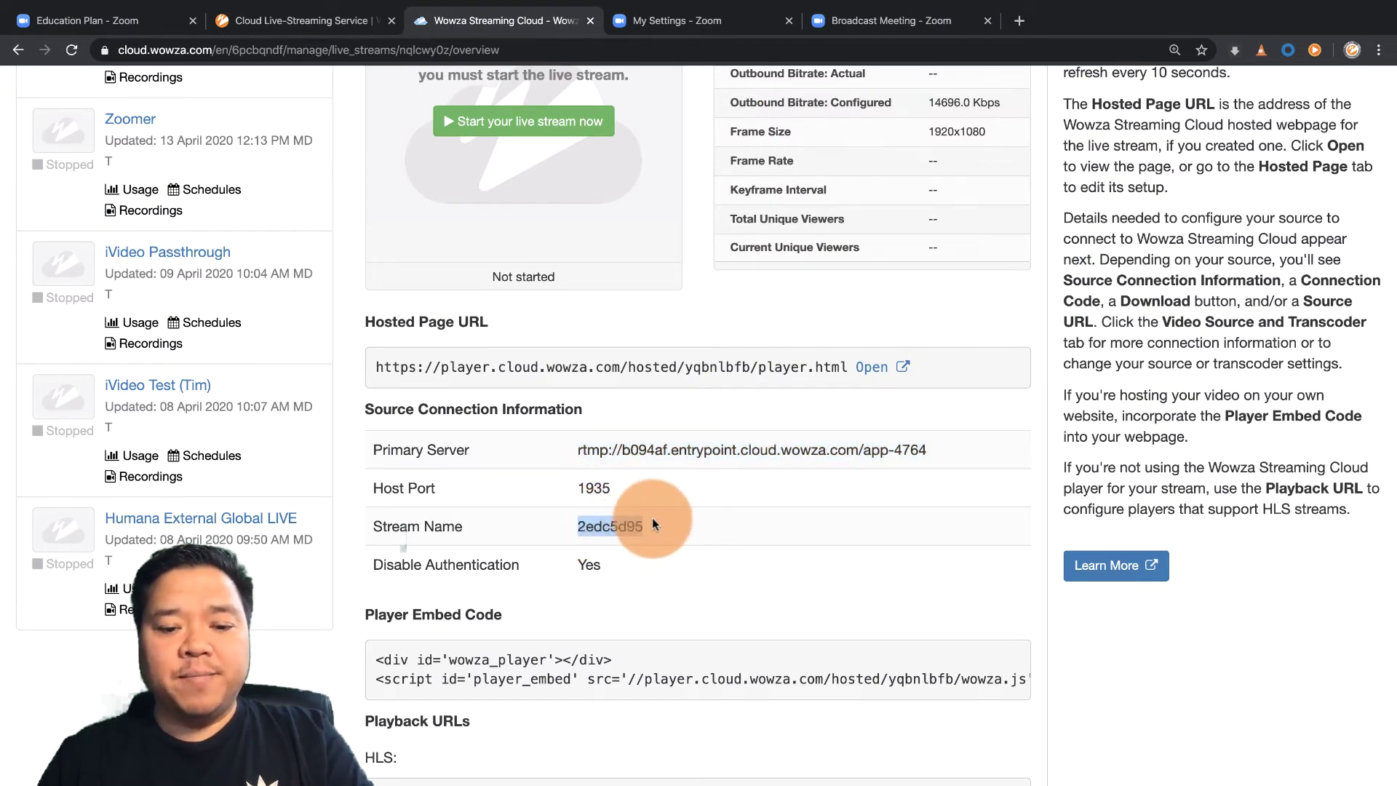
key(ctrl+c)
click(891, 20)
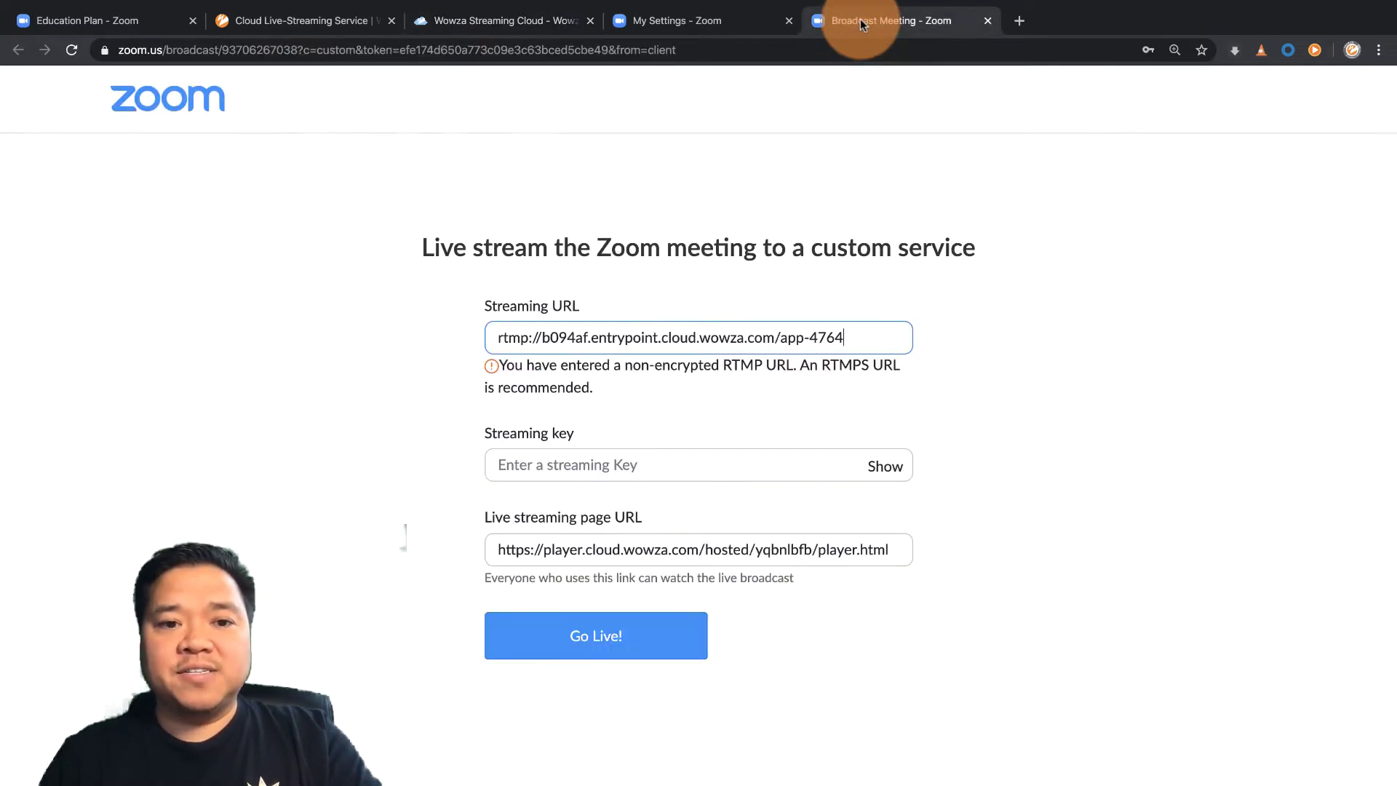
click(620, 469)
key(ctrl+v)
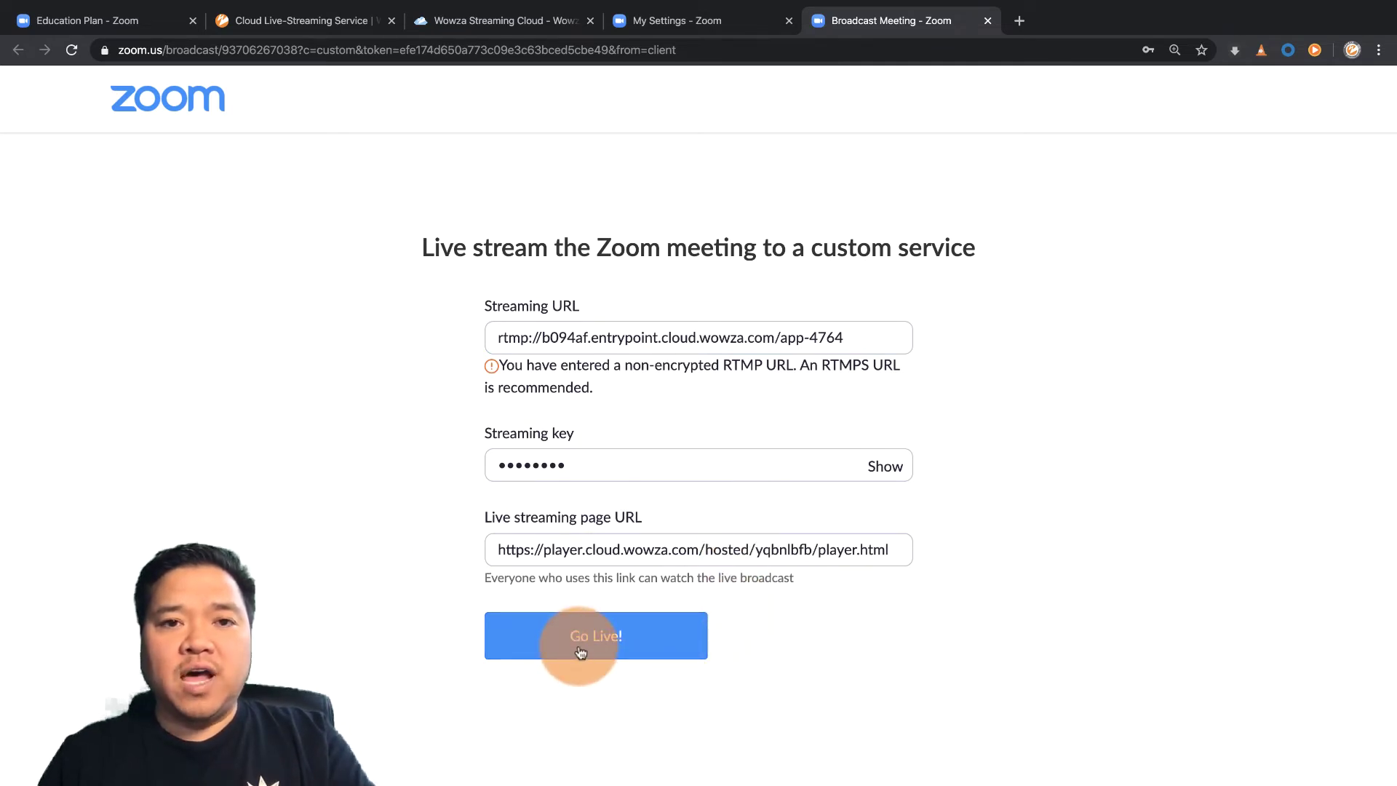
Start the Graduation 2020 live stream, confirm it, and dismiss the started notice
click(505, 24)
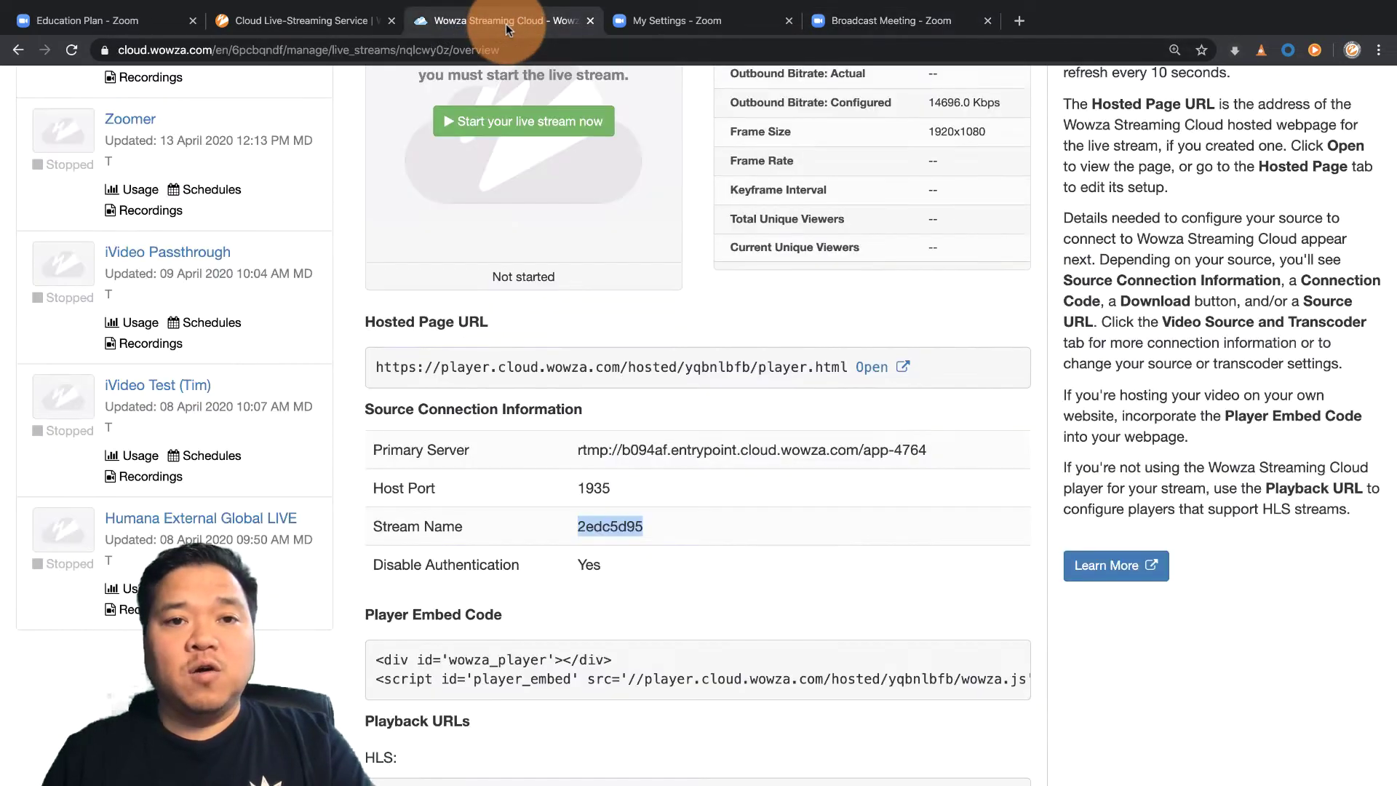
scroll(552, 233, up, 2)
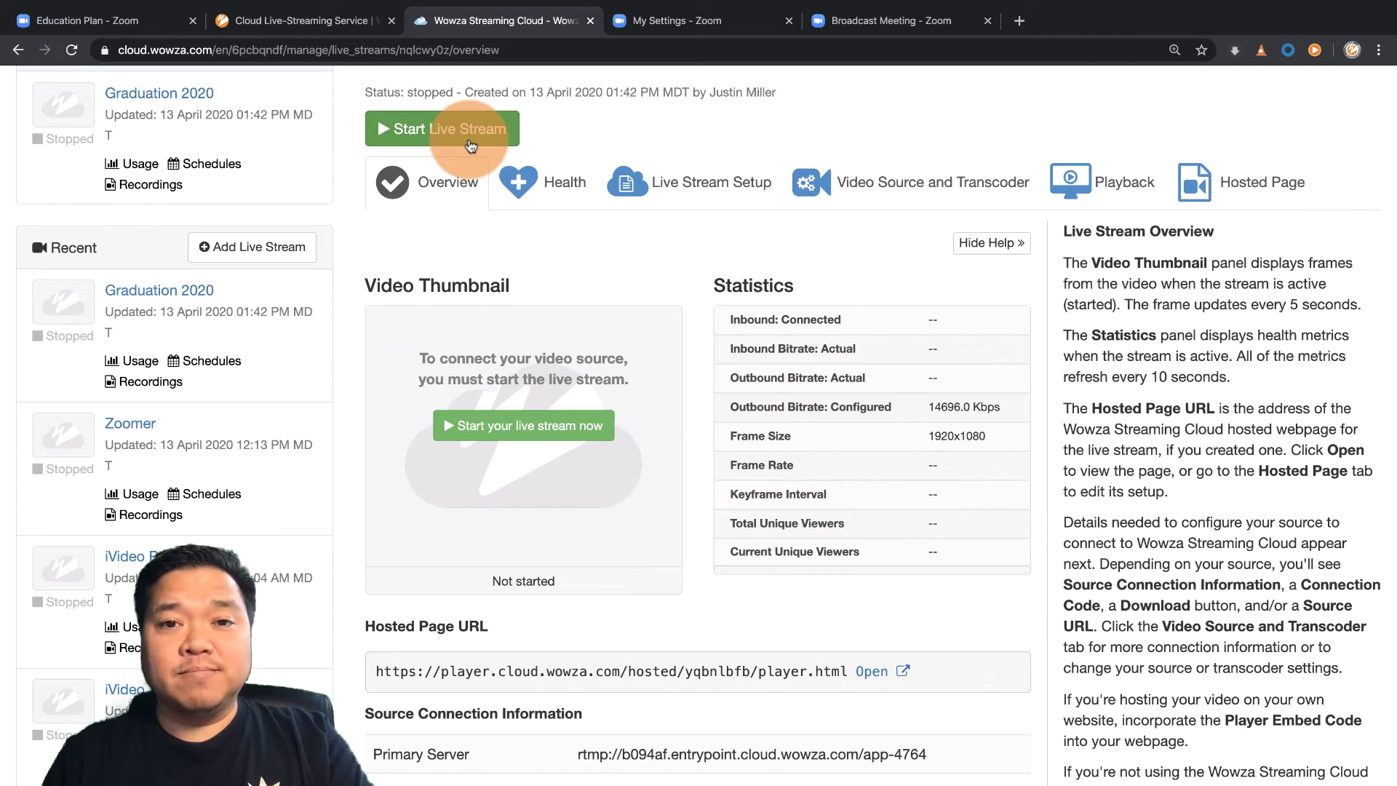
click(469, 140)
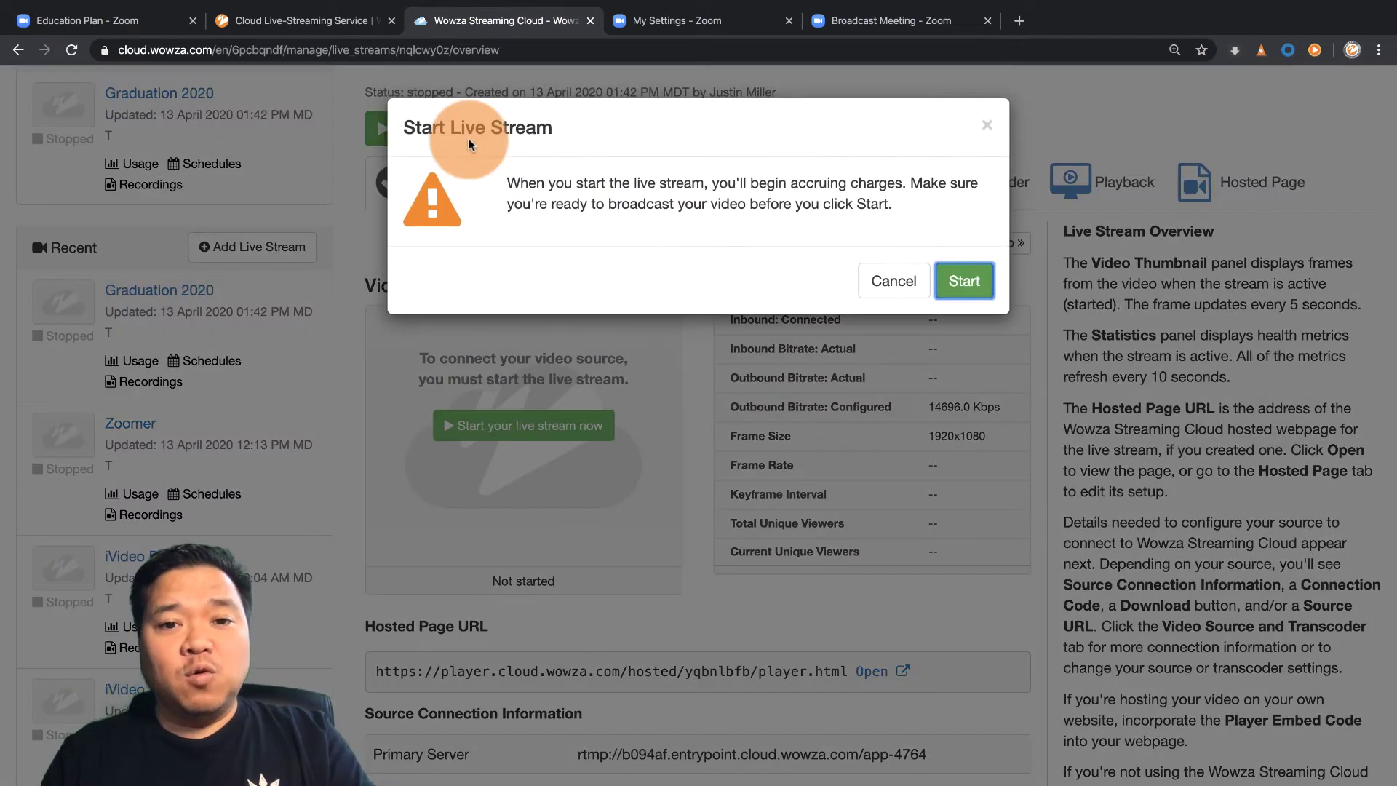
click(958, 283)
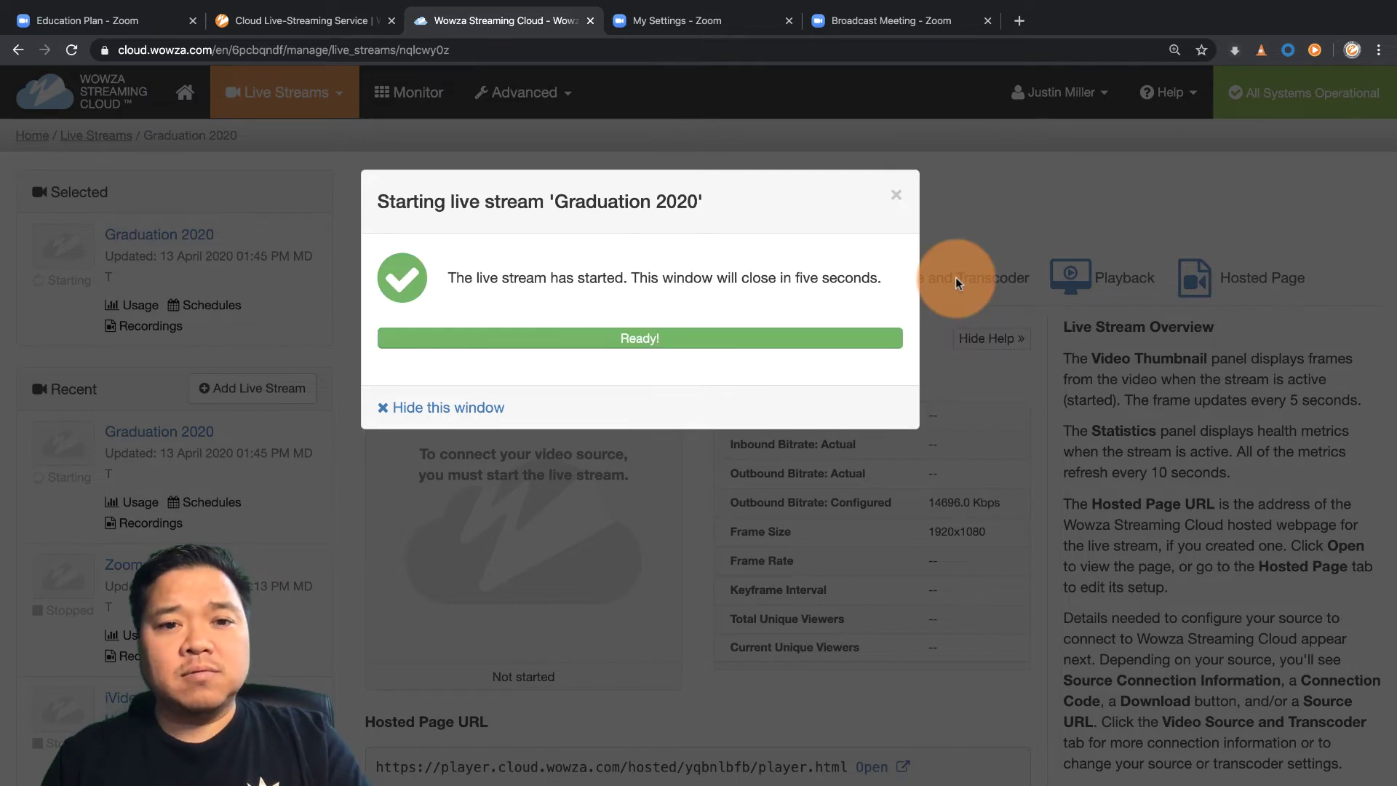
click(454, 408)
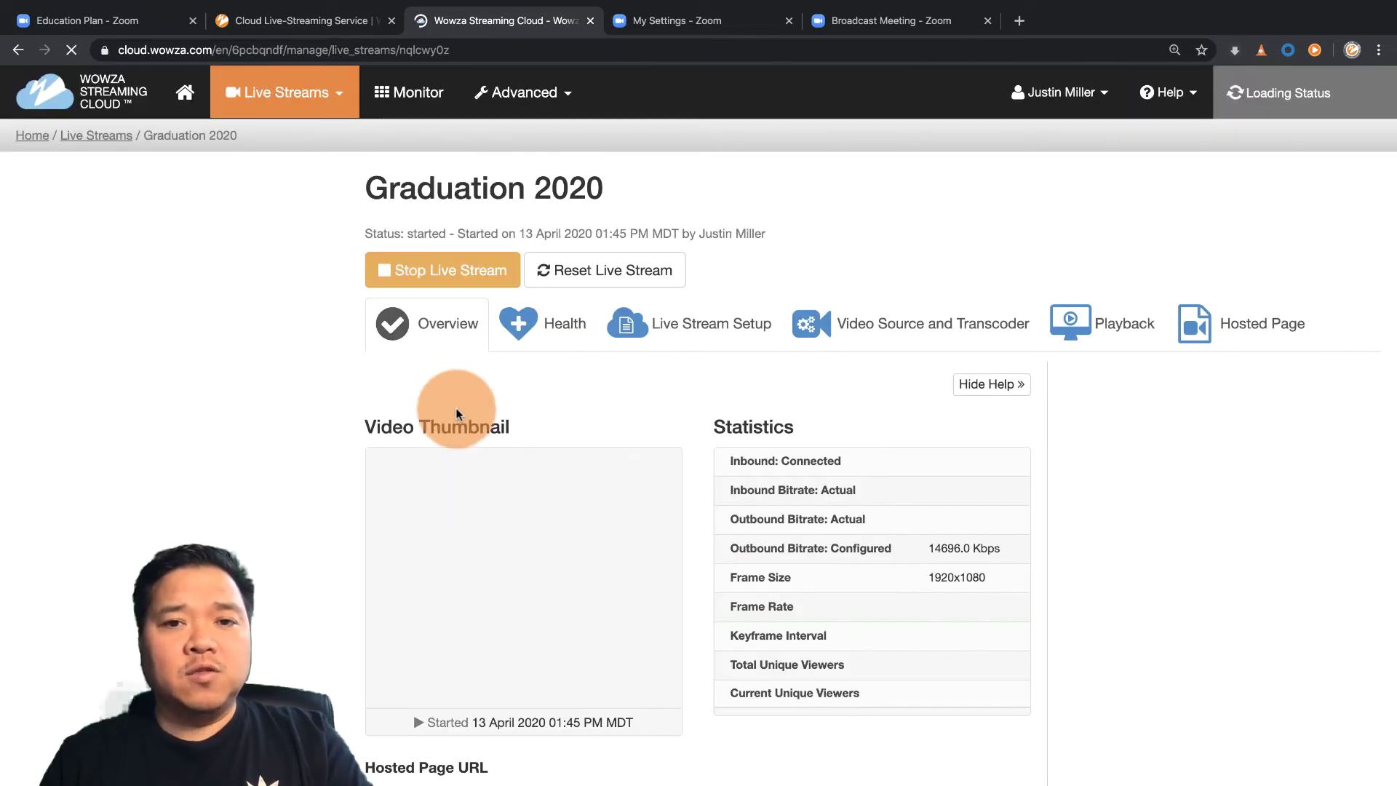
Go live from Zoom's Broadcast Meeting tab to the custom streaming service
click(851, 23)
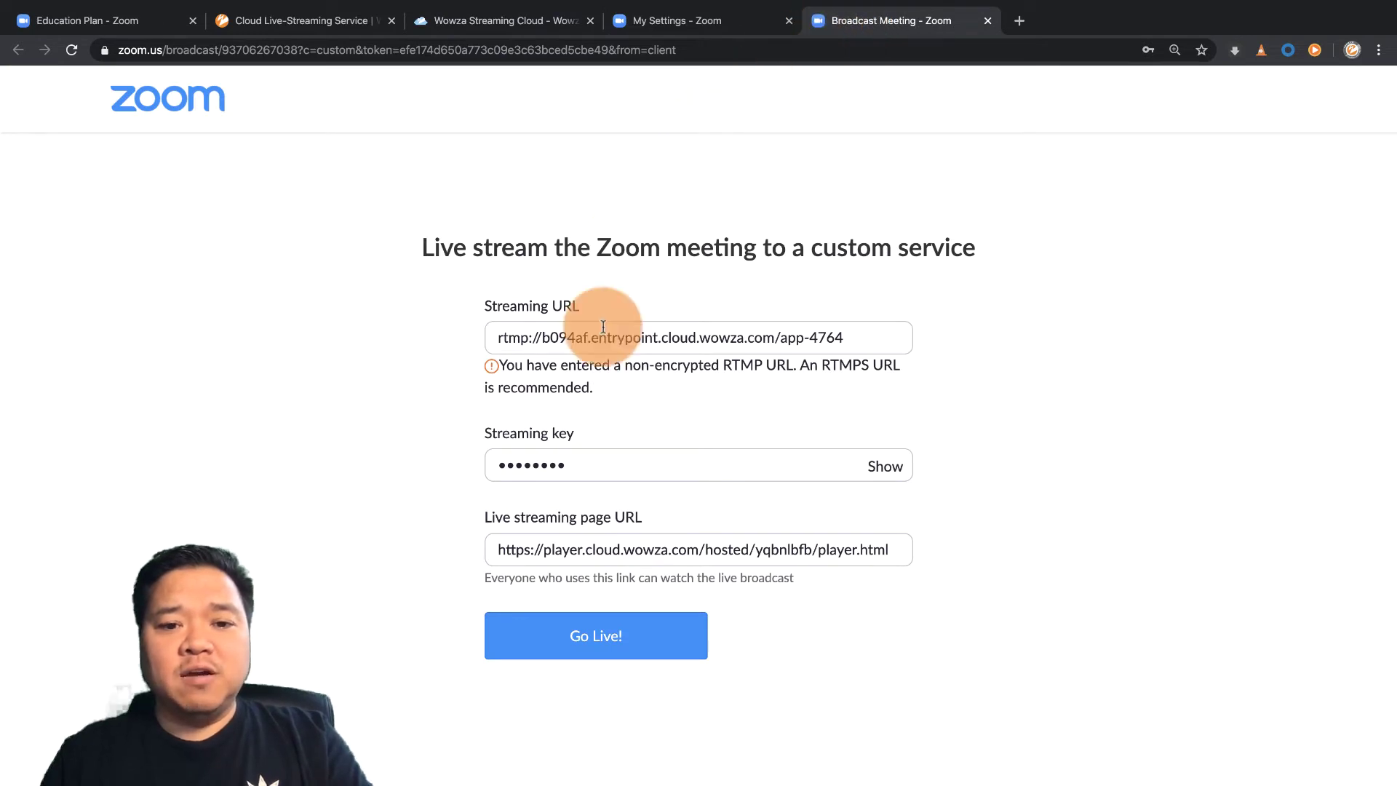
click(594, 634)
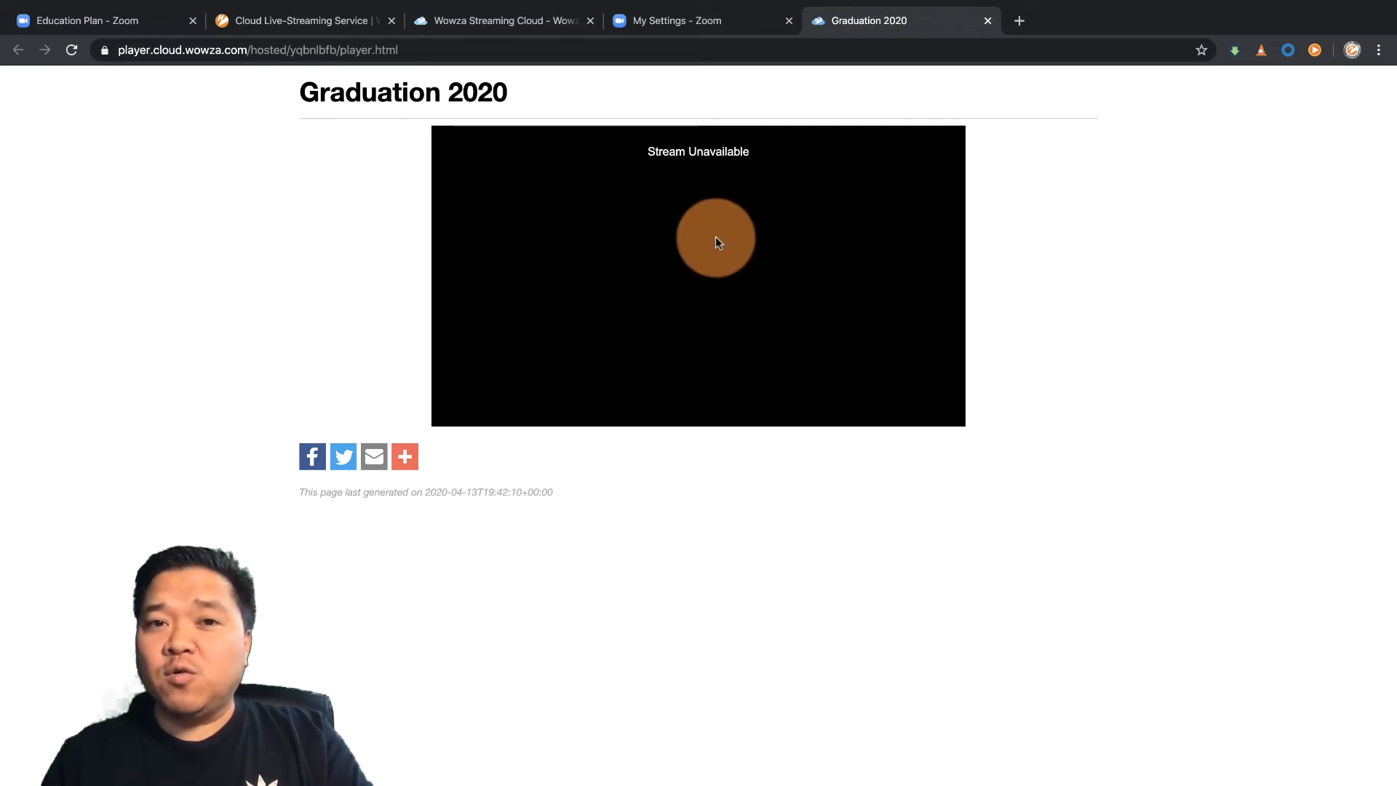
Show the Graduation 2020 overview receiving the feed, after confirming Zoom's LIVE badge, then return to Chrome
click(509, 20)
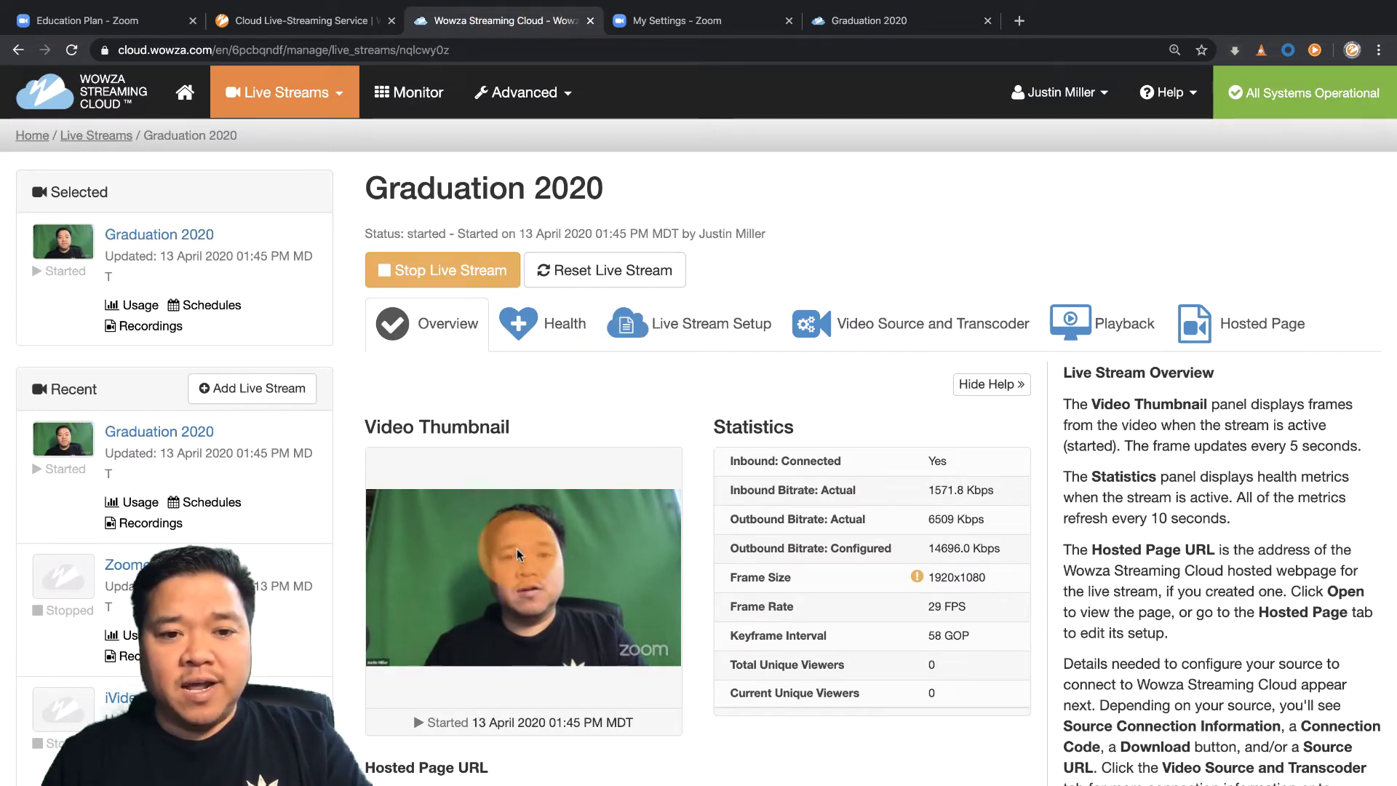
key(super+Tab)
key(super+Tab)
key(super+Tab)
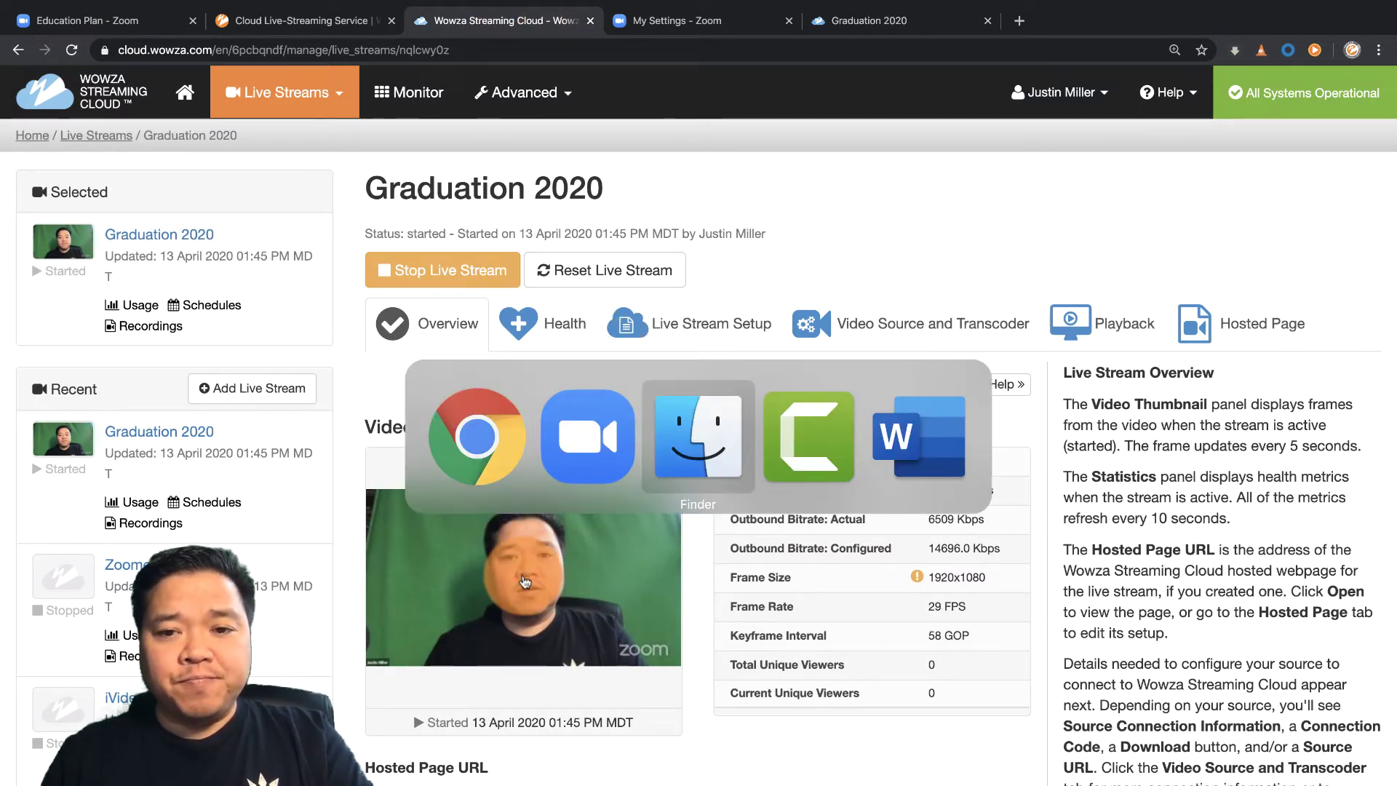
key(super+Tab)
key(super+Tab)
key(super+Tab)
click(523, 580)
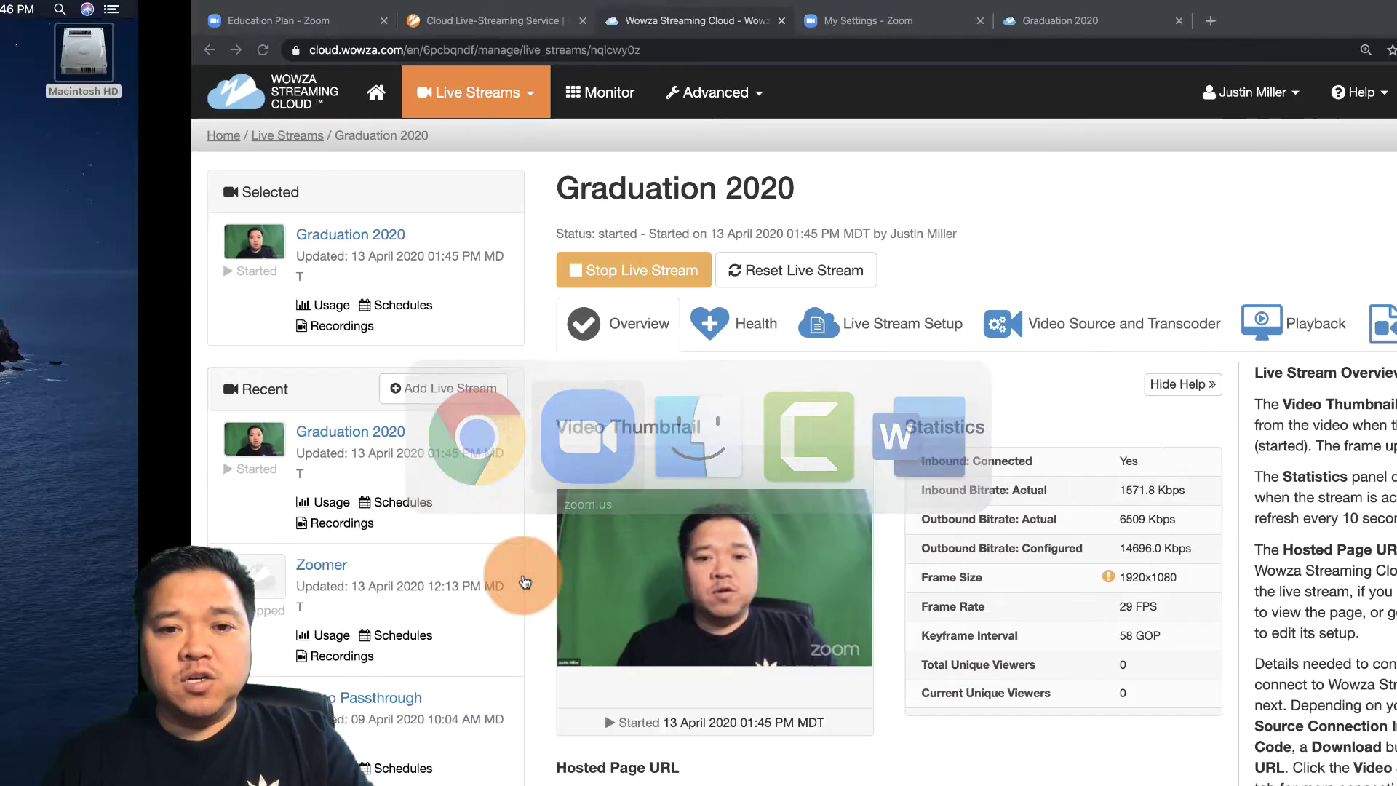
mouse_move(486, 518)
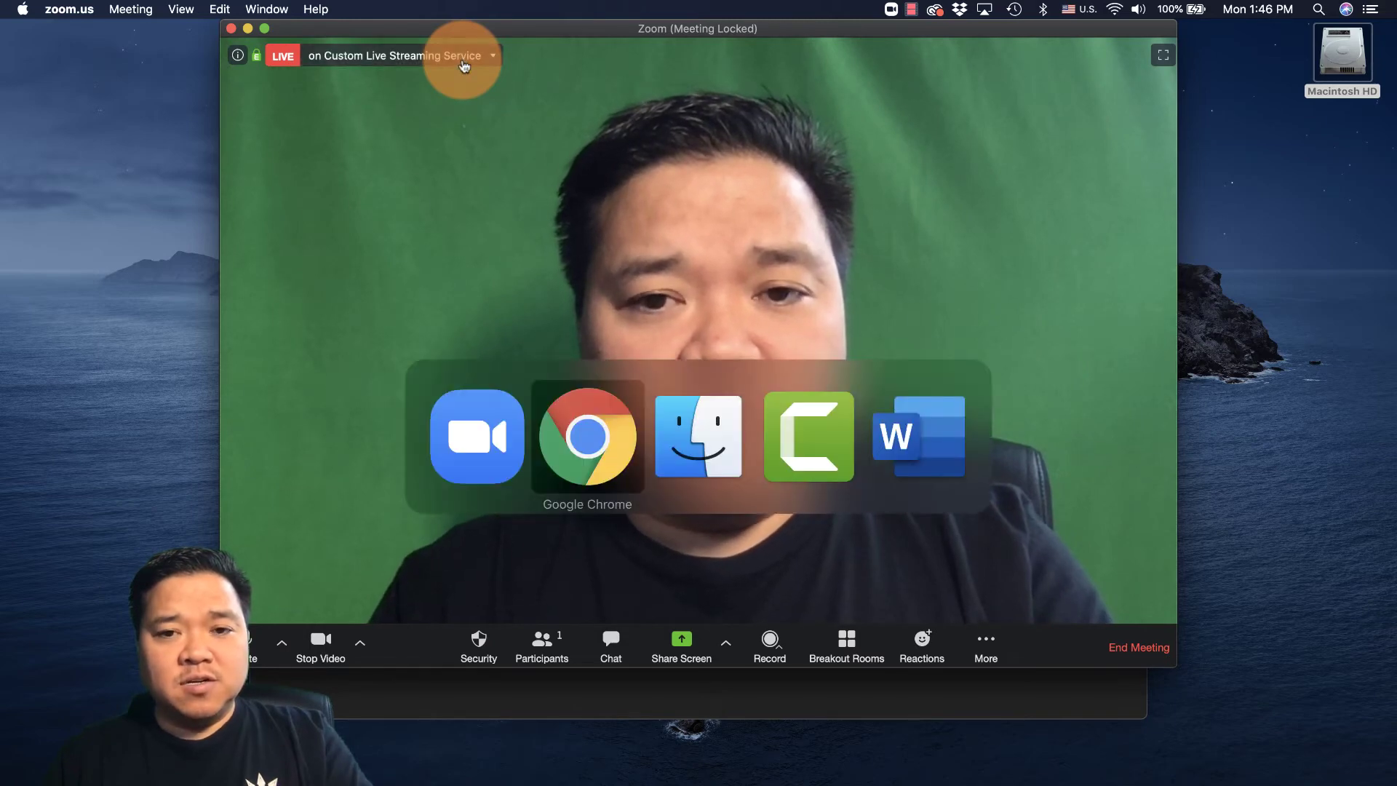
key(super+Tab)
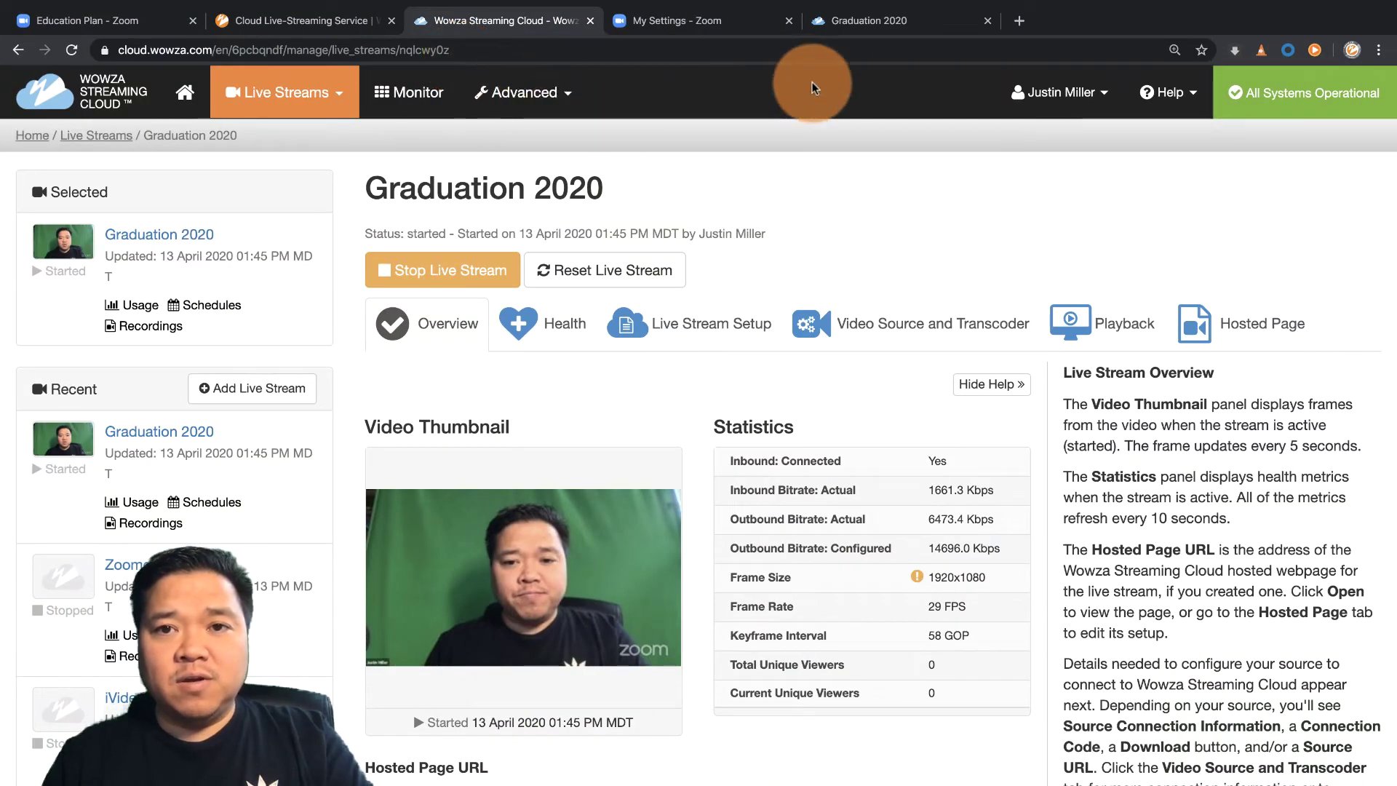
Play the live feed on the open Graduation 2020 hosted player page, then close it
click(862, 22)
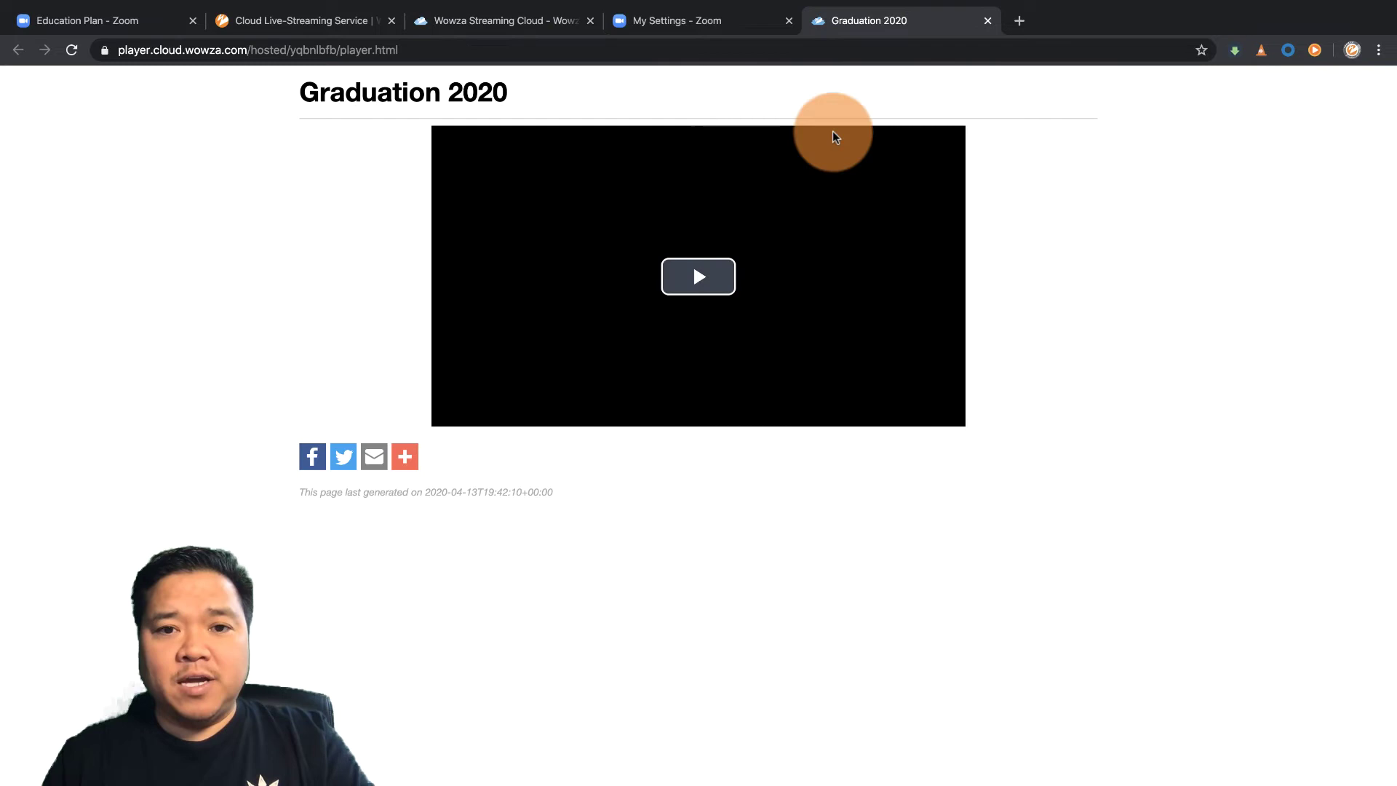
click(700, 275)
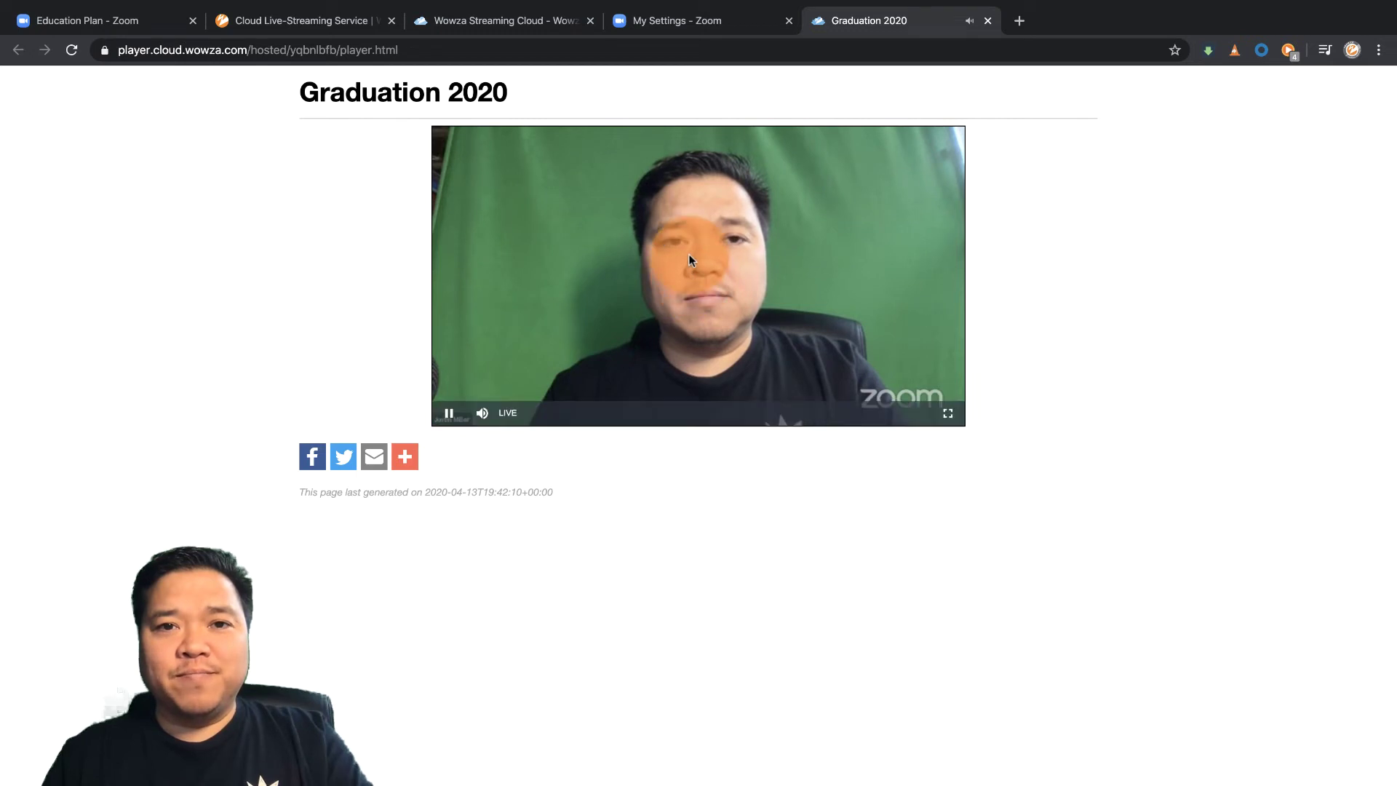
click(987, 21)
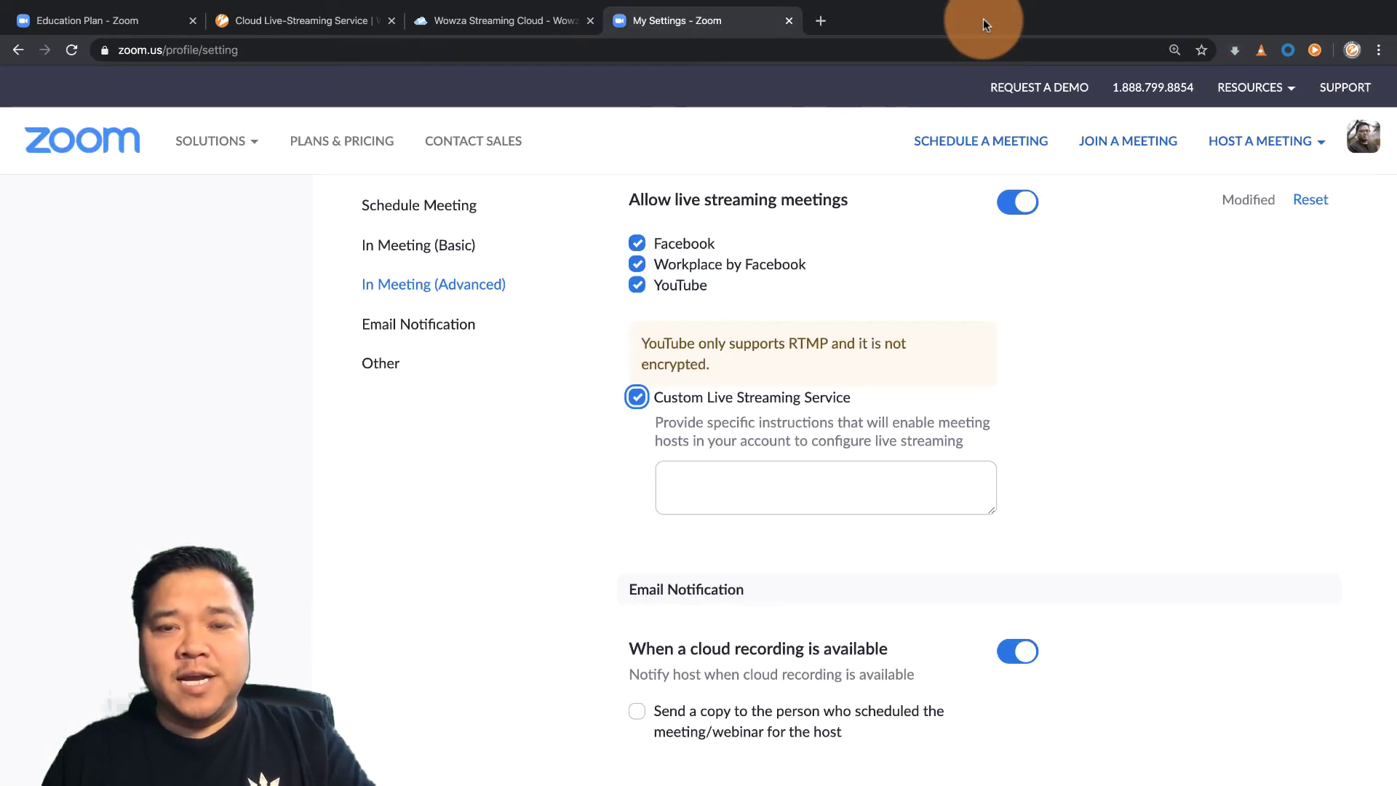
Reopen the hosted player page from the stream's Hosted Page URL link and play it
click(526, 24)
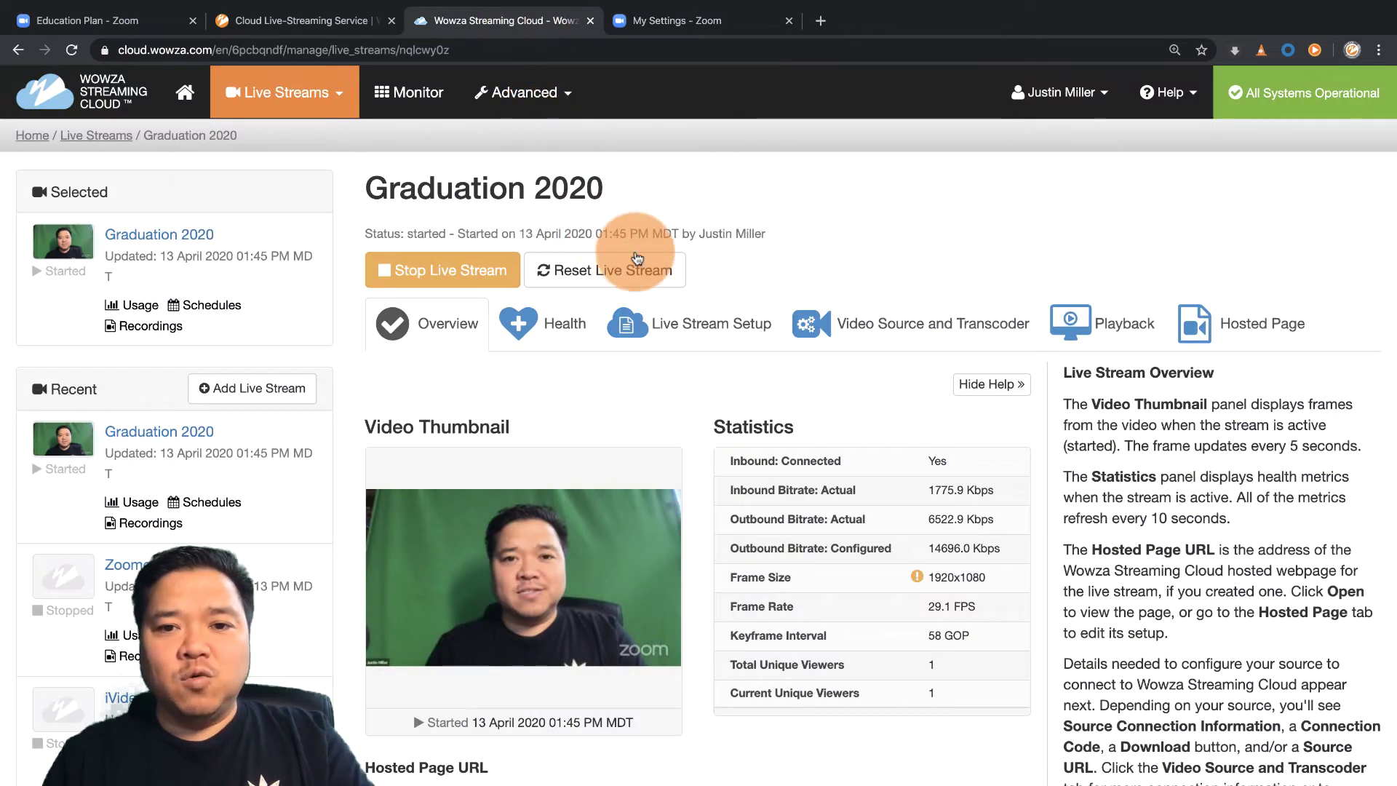
scroll(622, 522, down, 3)
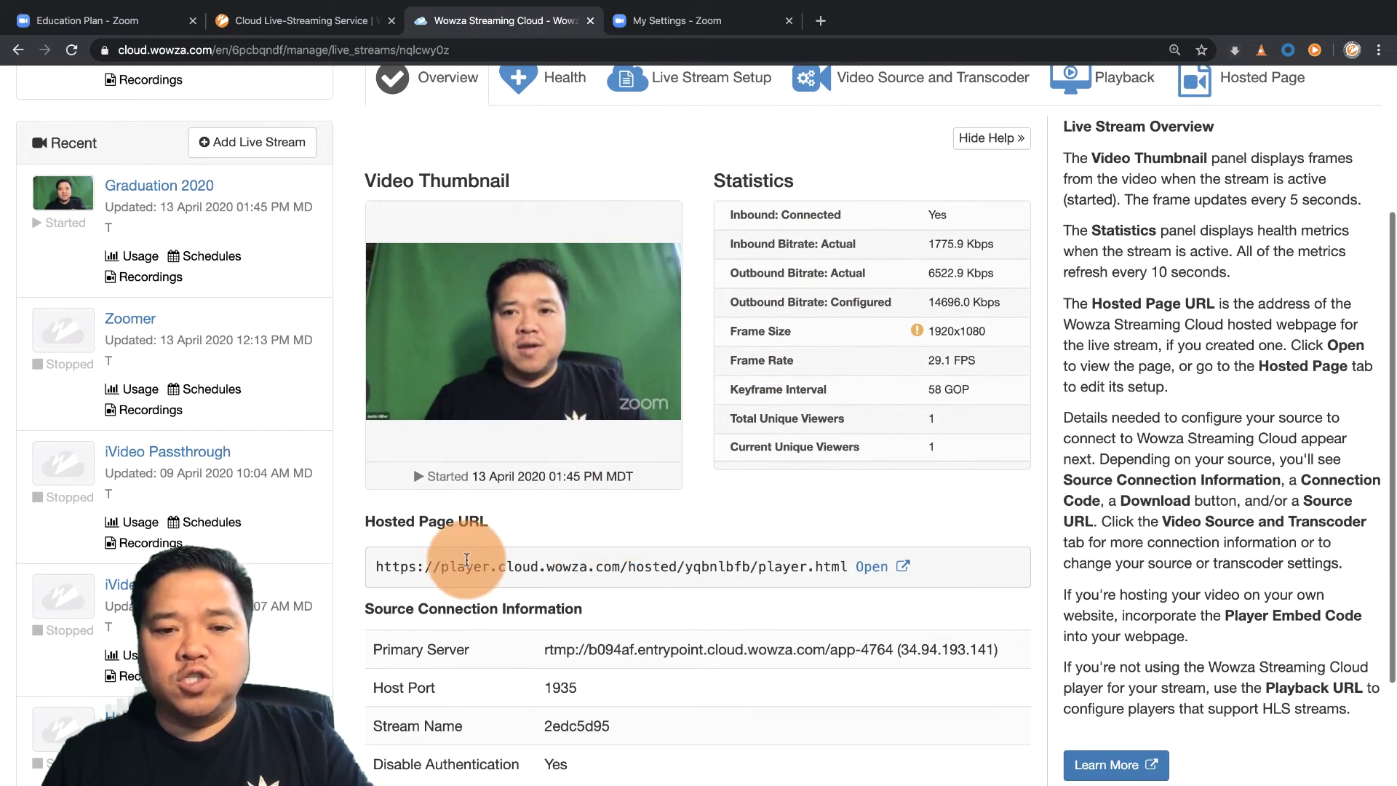
click(872, 566)
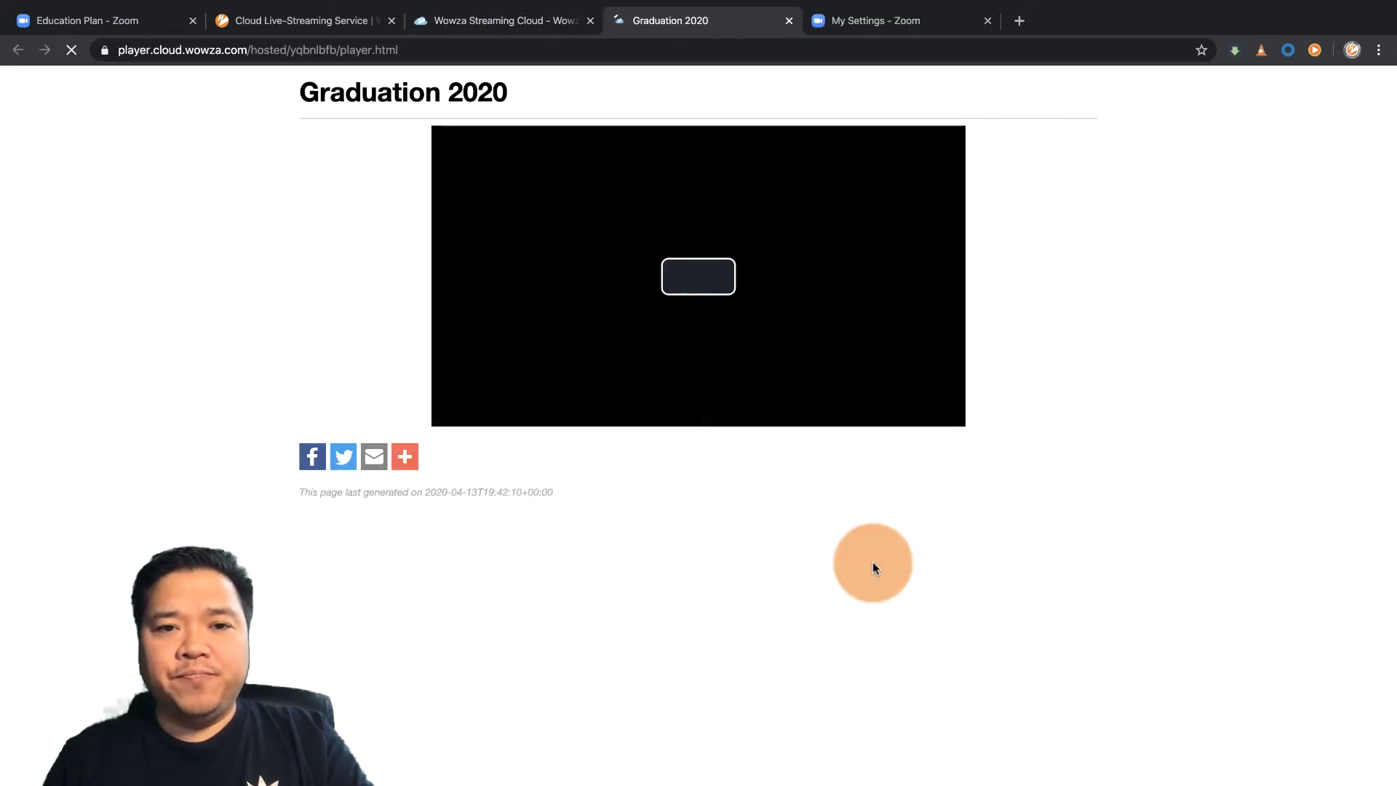
click(698, 275)
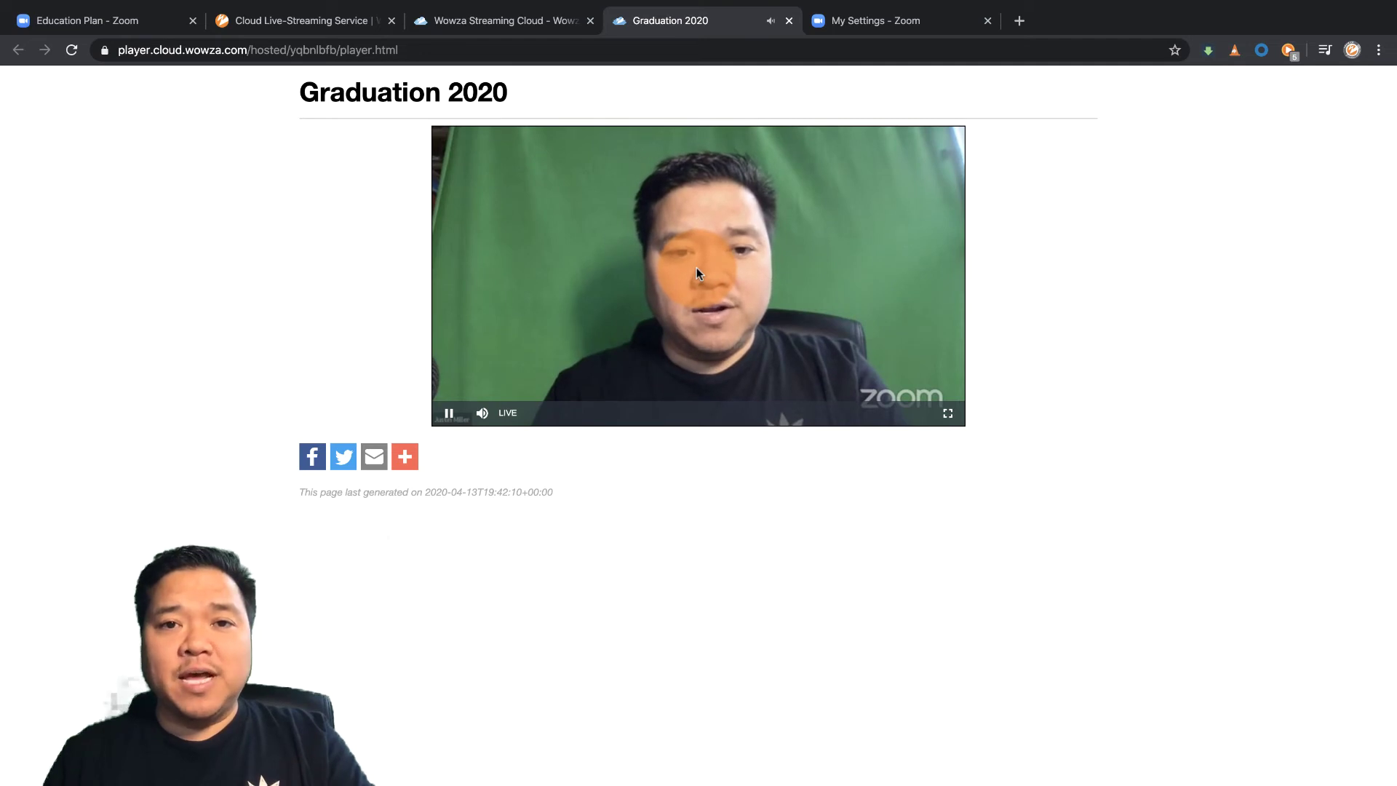
Close the player page and select the full HLS URL under Playback URLs
click(788, 22)
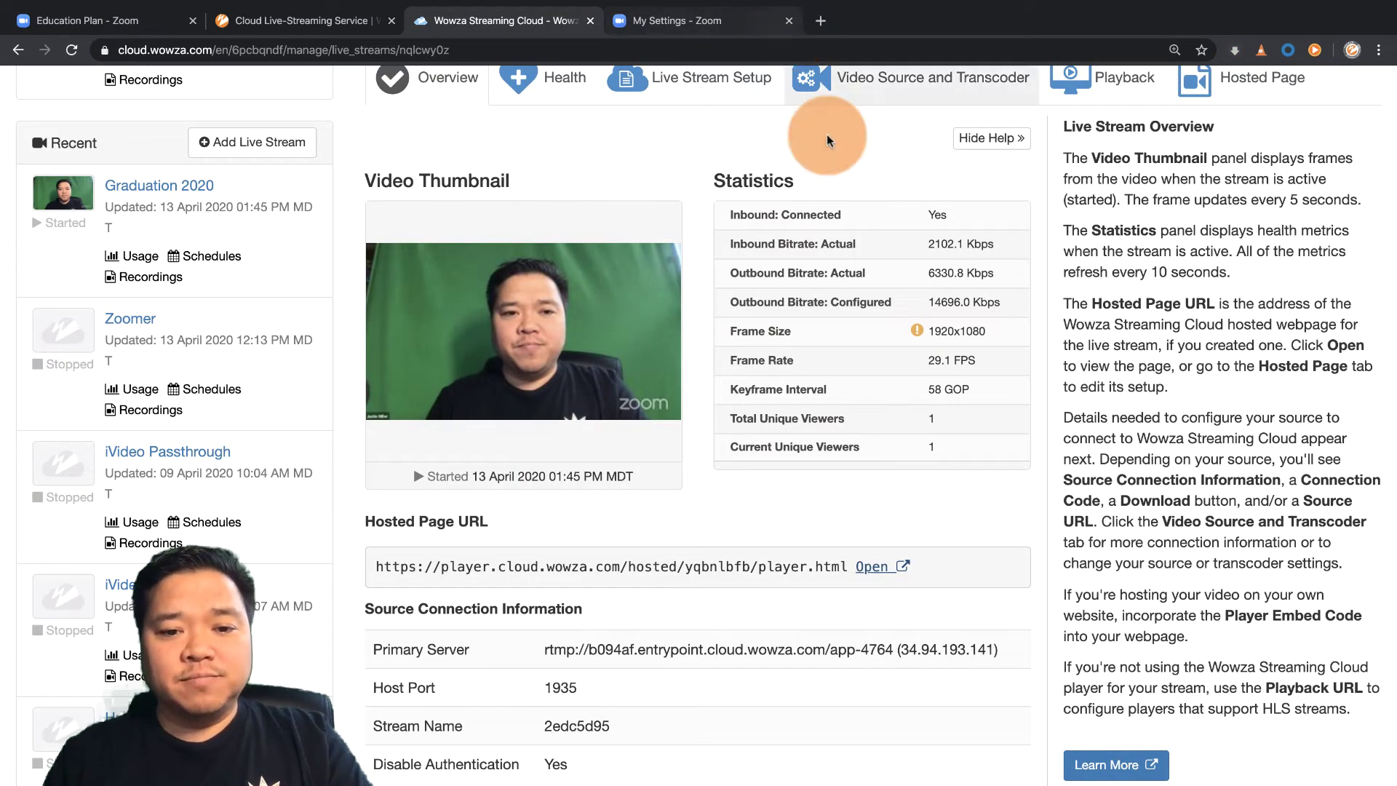
scroll(841, 372, down, 5)
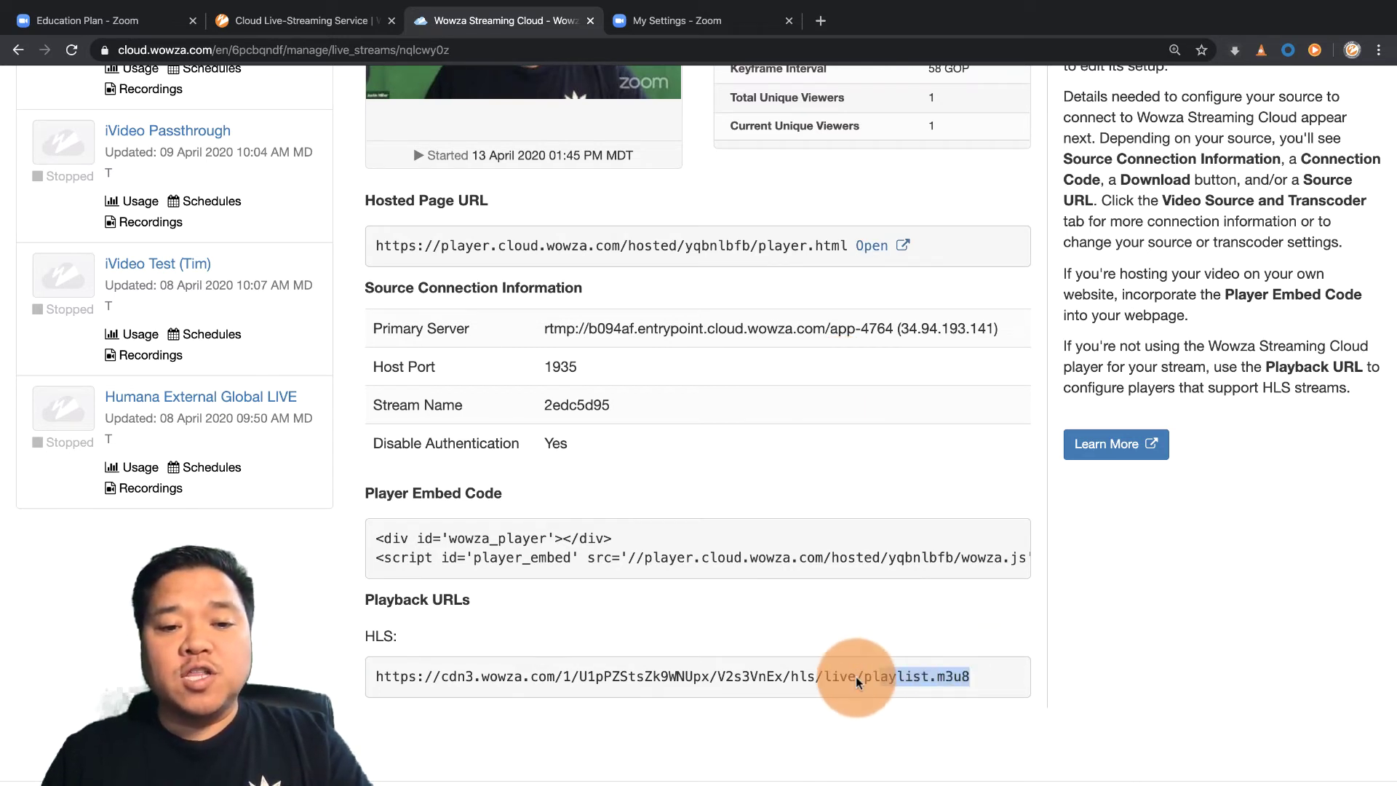
drag(856, 675, 371, 680)
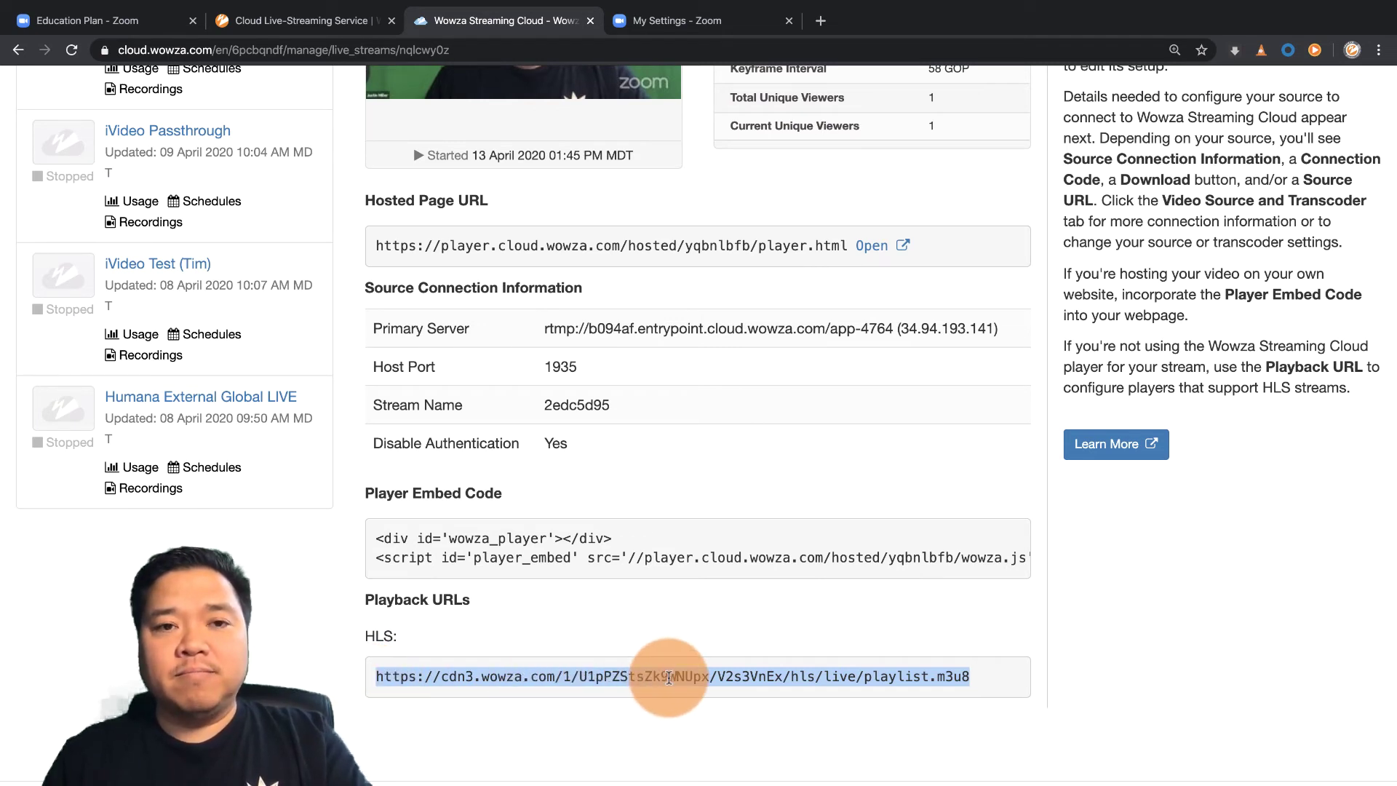
key(super+Tab)
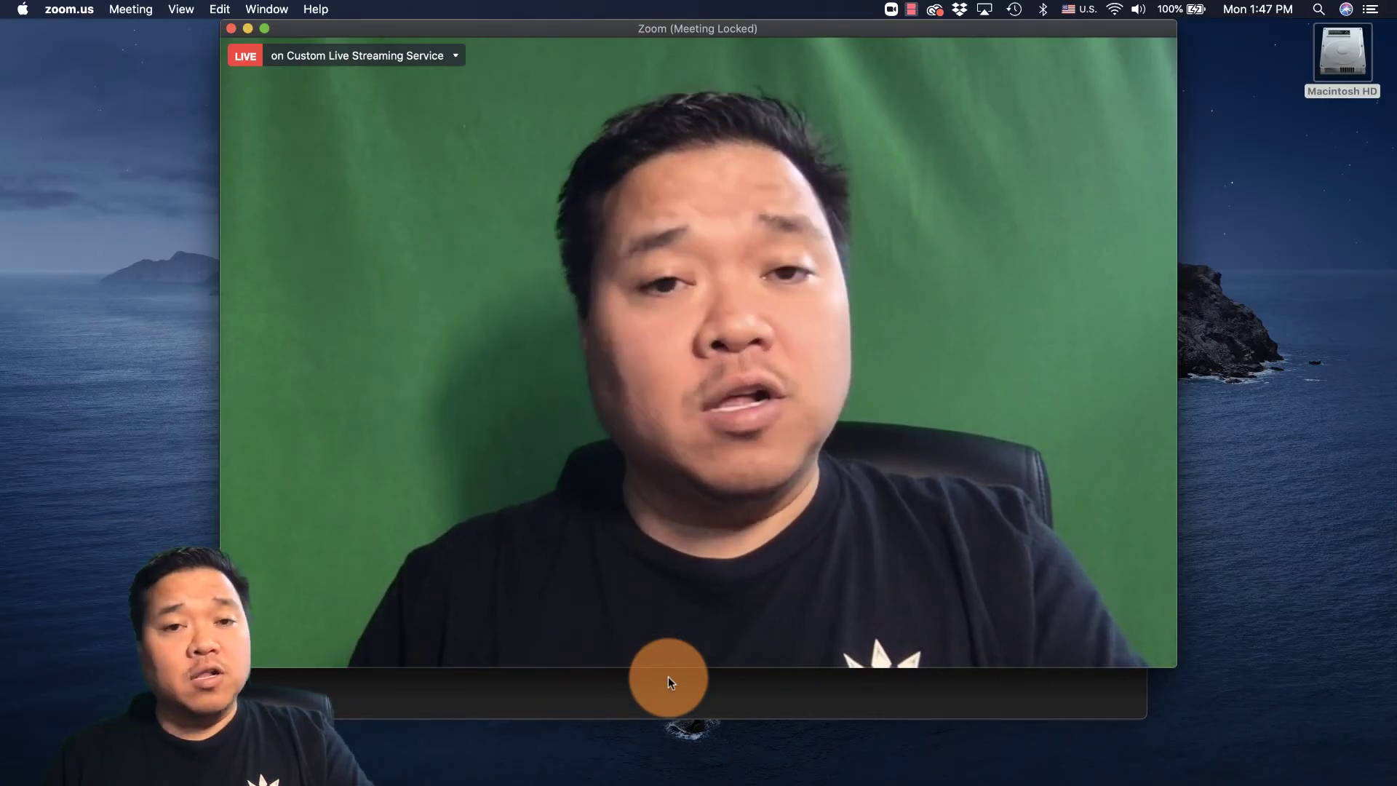
End the Zoom meeting for all participants
mouse_move(847, 545)
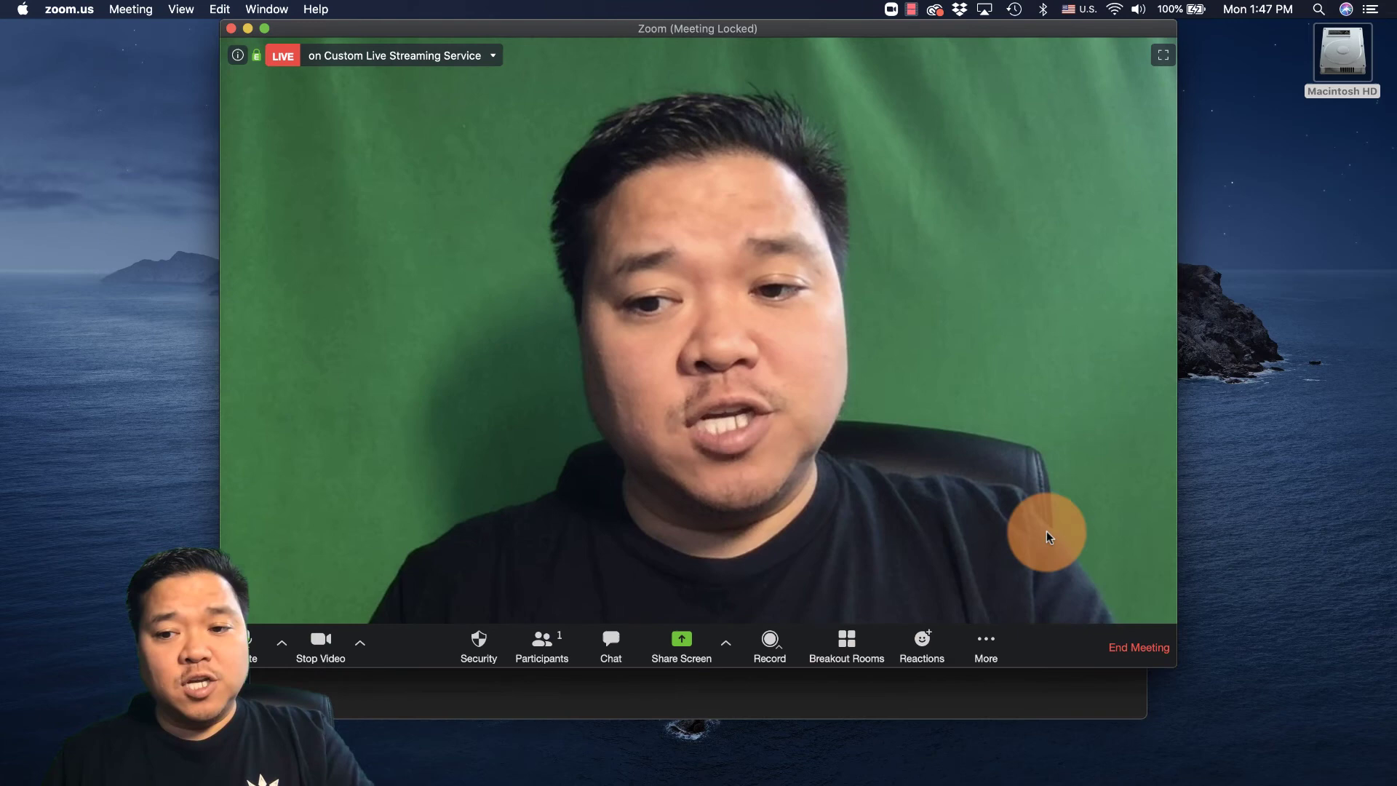
click(1119, 640)
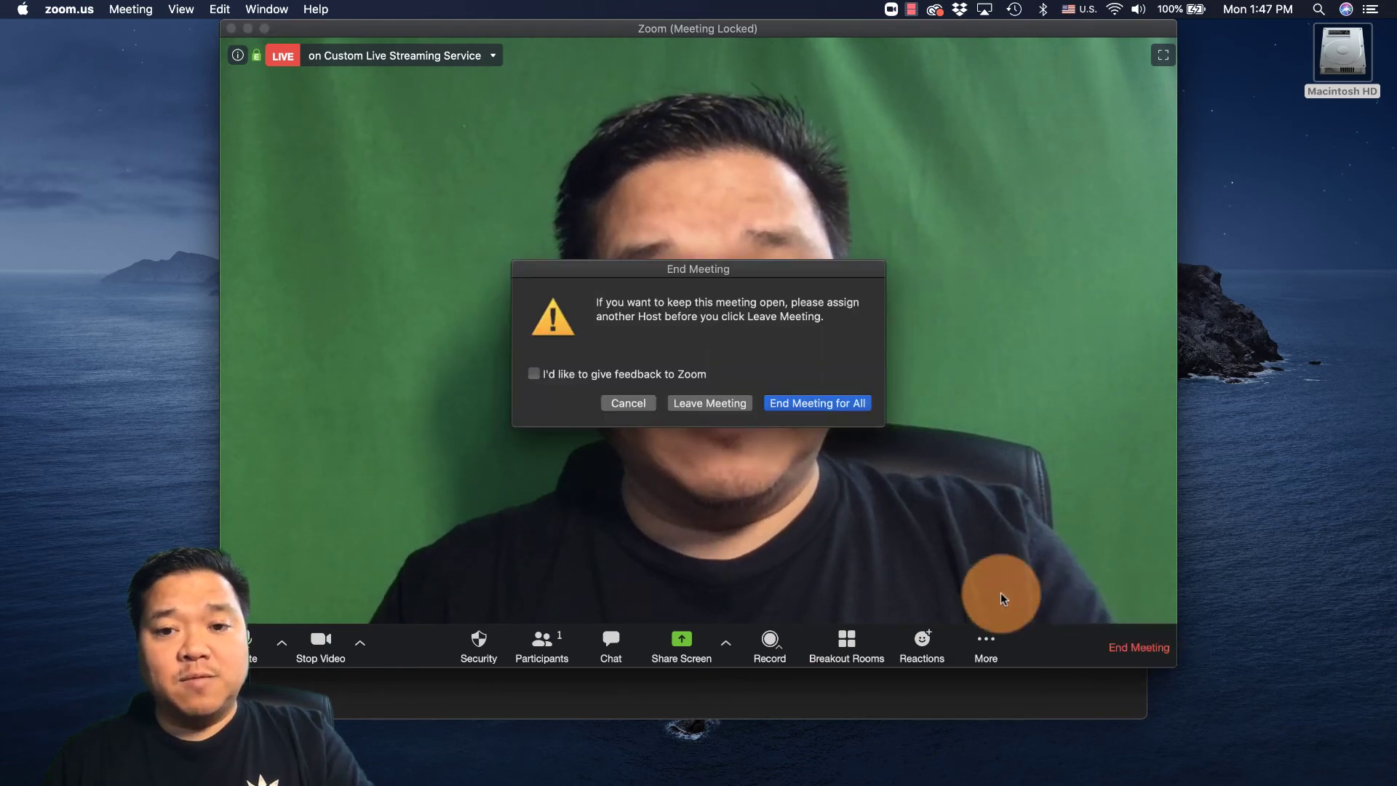
click(814, 405)
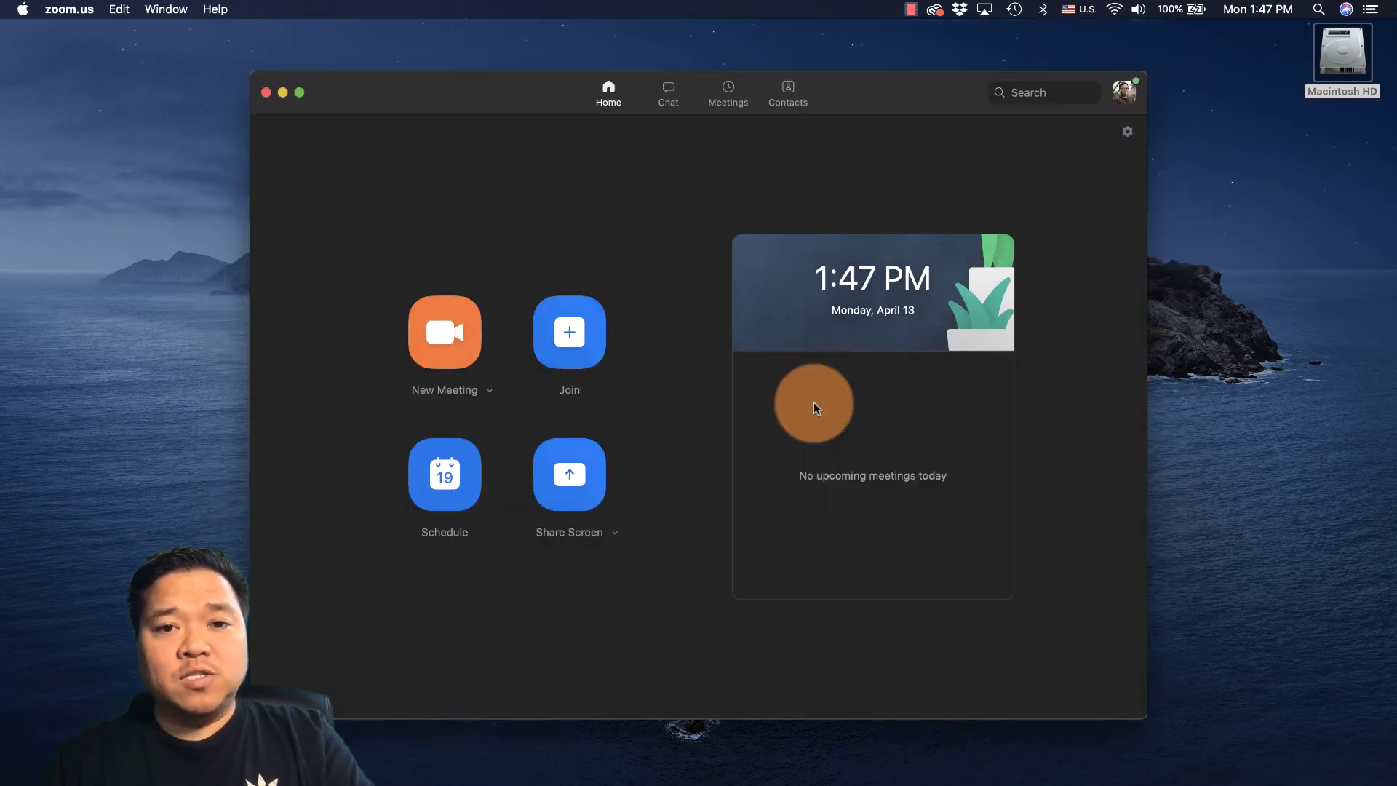
Stop the Graduation 2020 live stream in Wowza Streaming Cloud and confirm Stop
key(super+Tab)
key(super+Tab)
key(super+Tab)
key(super+Tab)
key(super+Tab)
key(super+Tab)
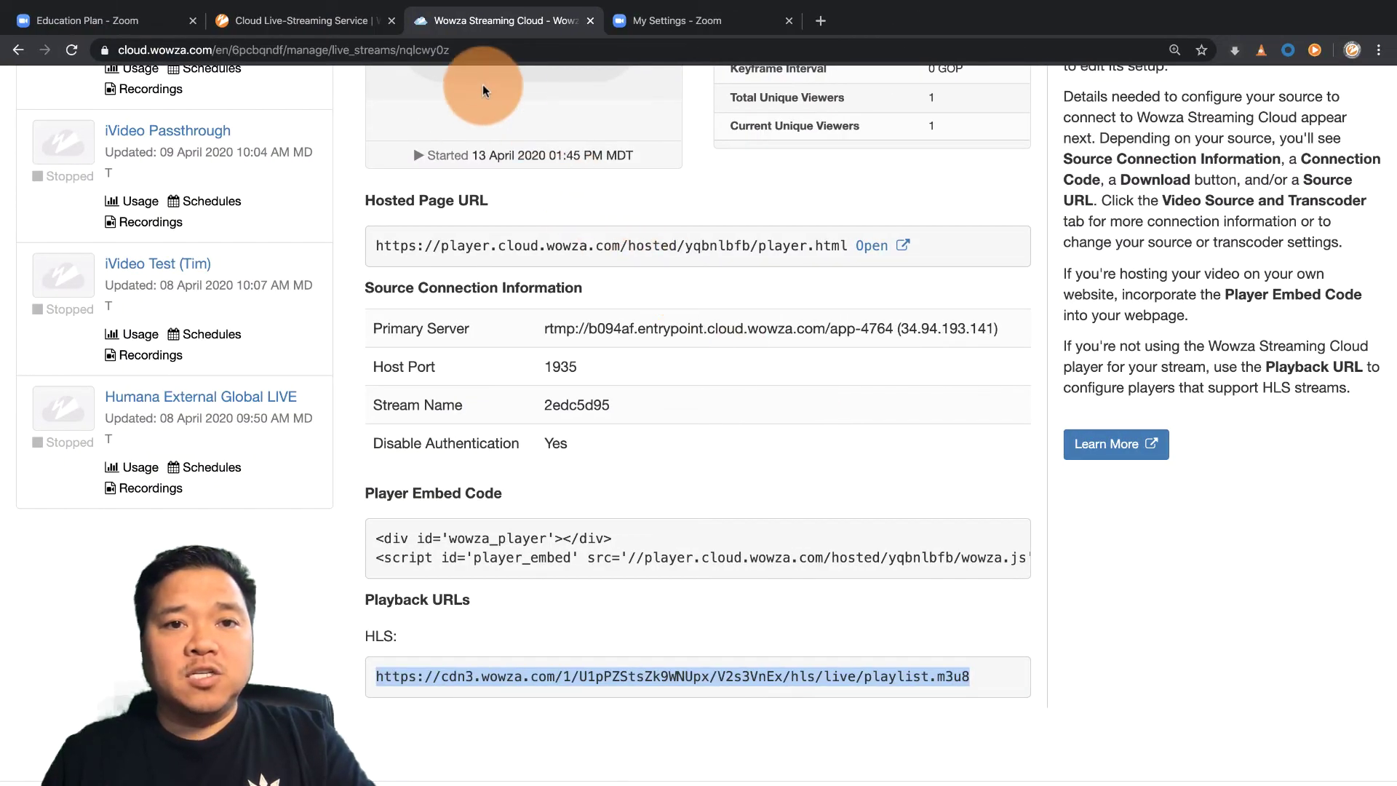
scroll(492, 165, up, 10)
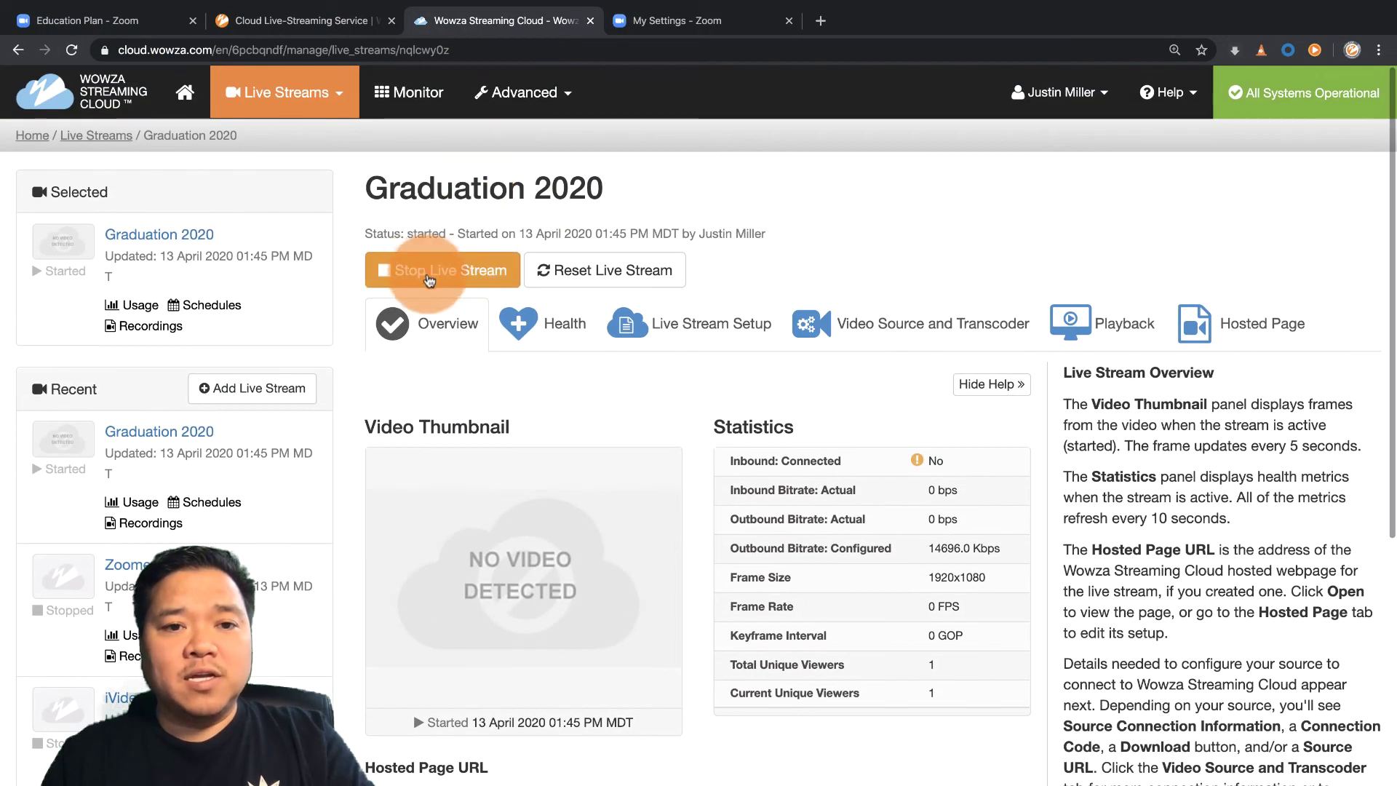
click(427, 272)
click(968, 244)
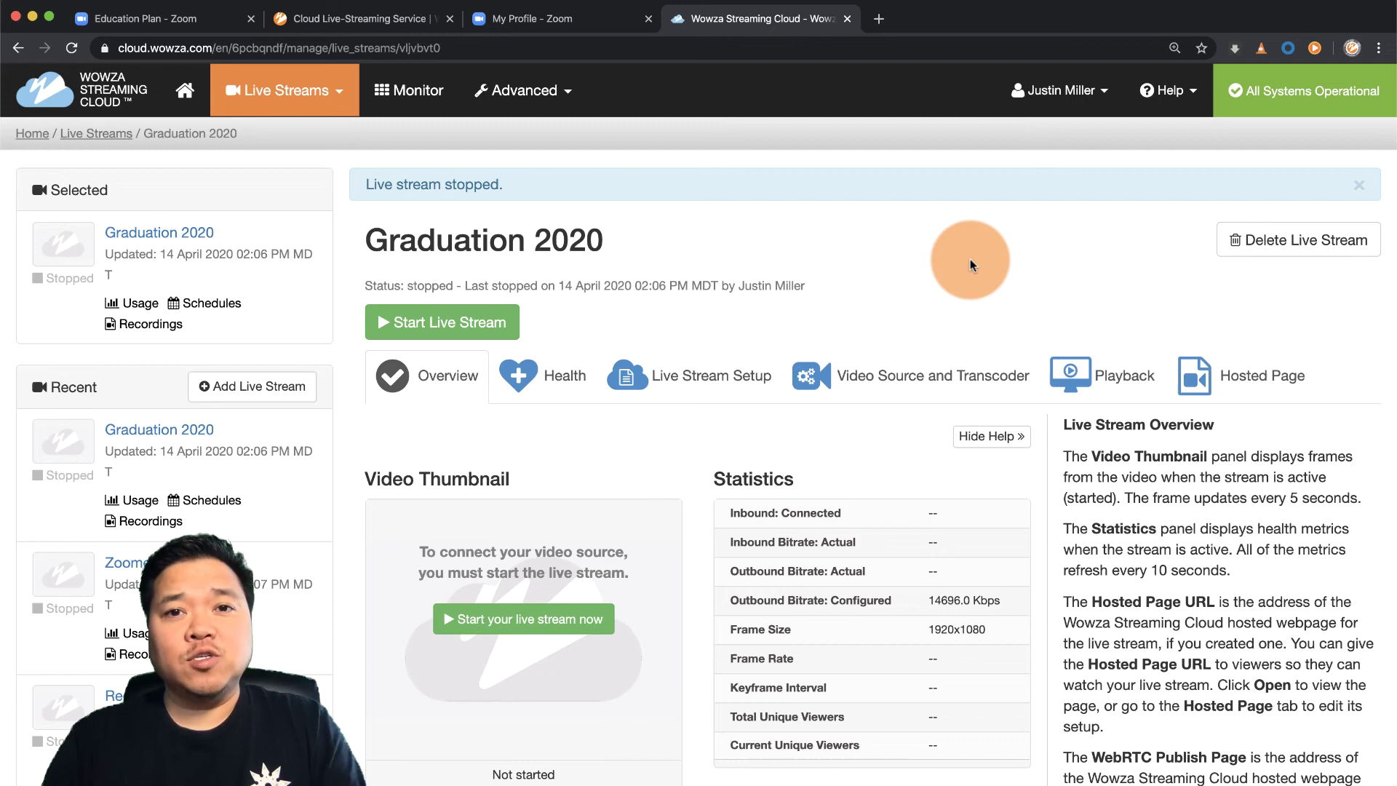
Open Outputs & Targets of the Graduation 2020 transcoder and add a Custom stream target
click(562, 95)
click(554, 141)
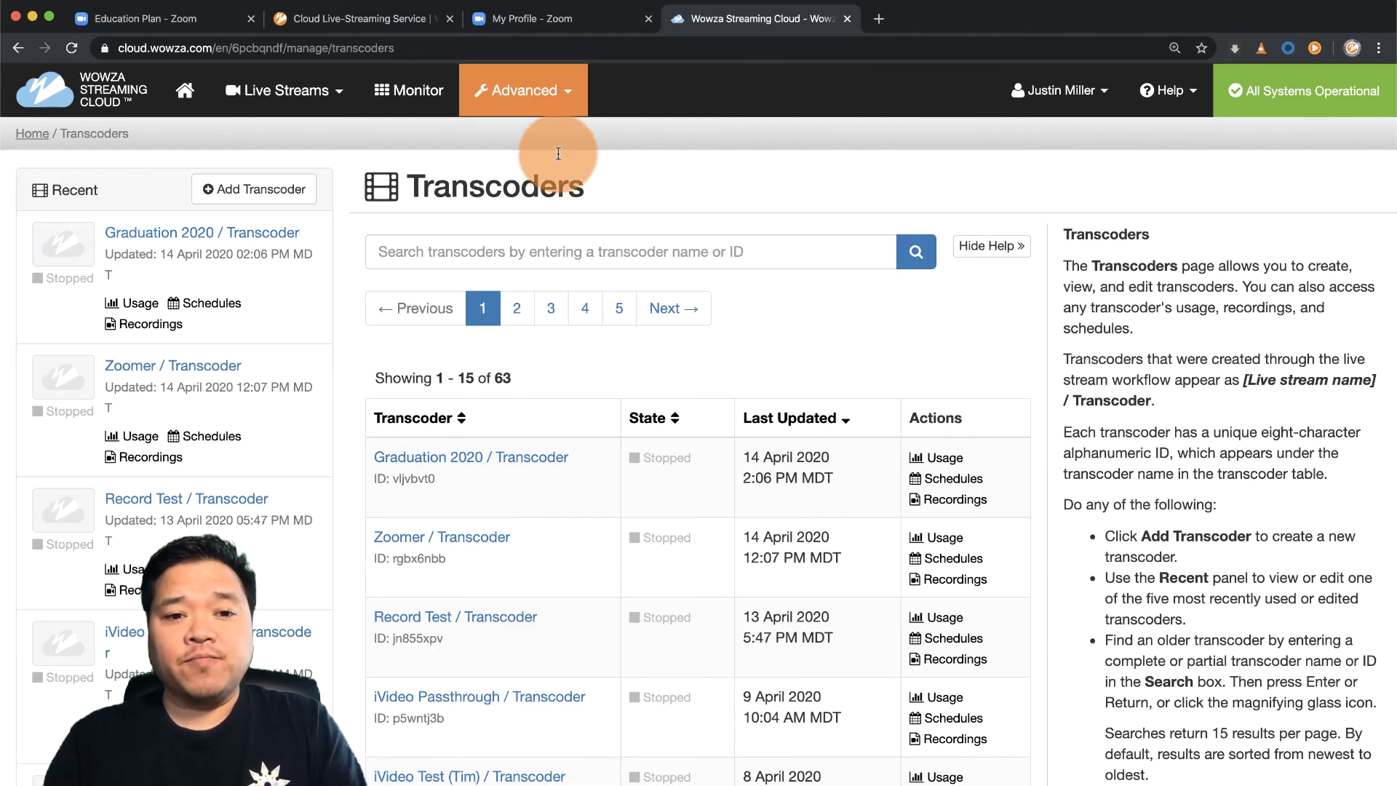
click(473, 458)
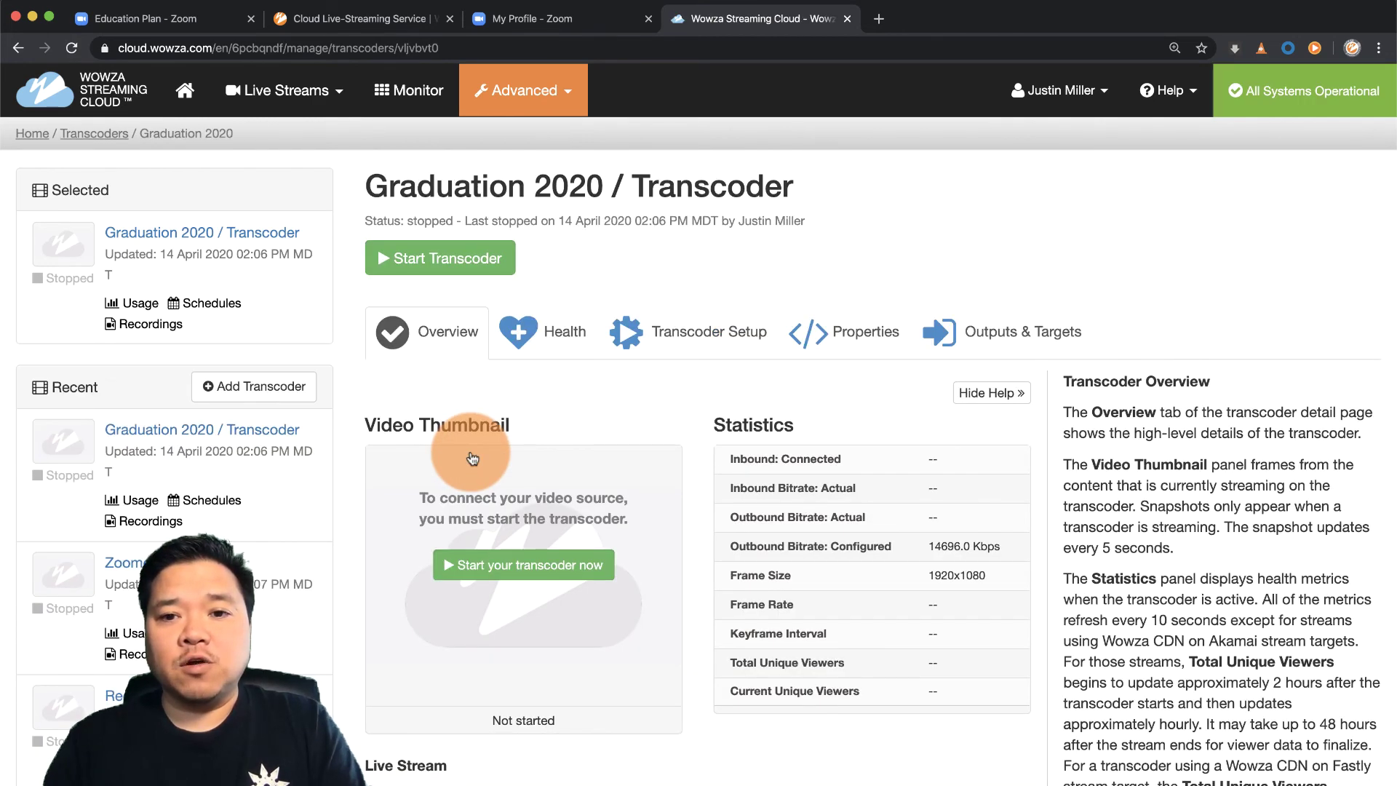
click(959, 331)
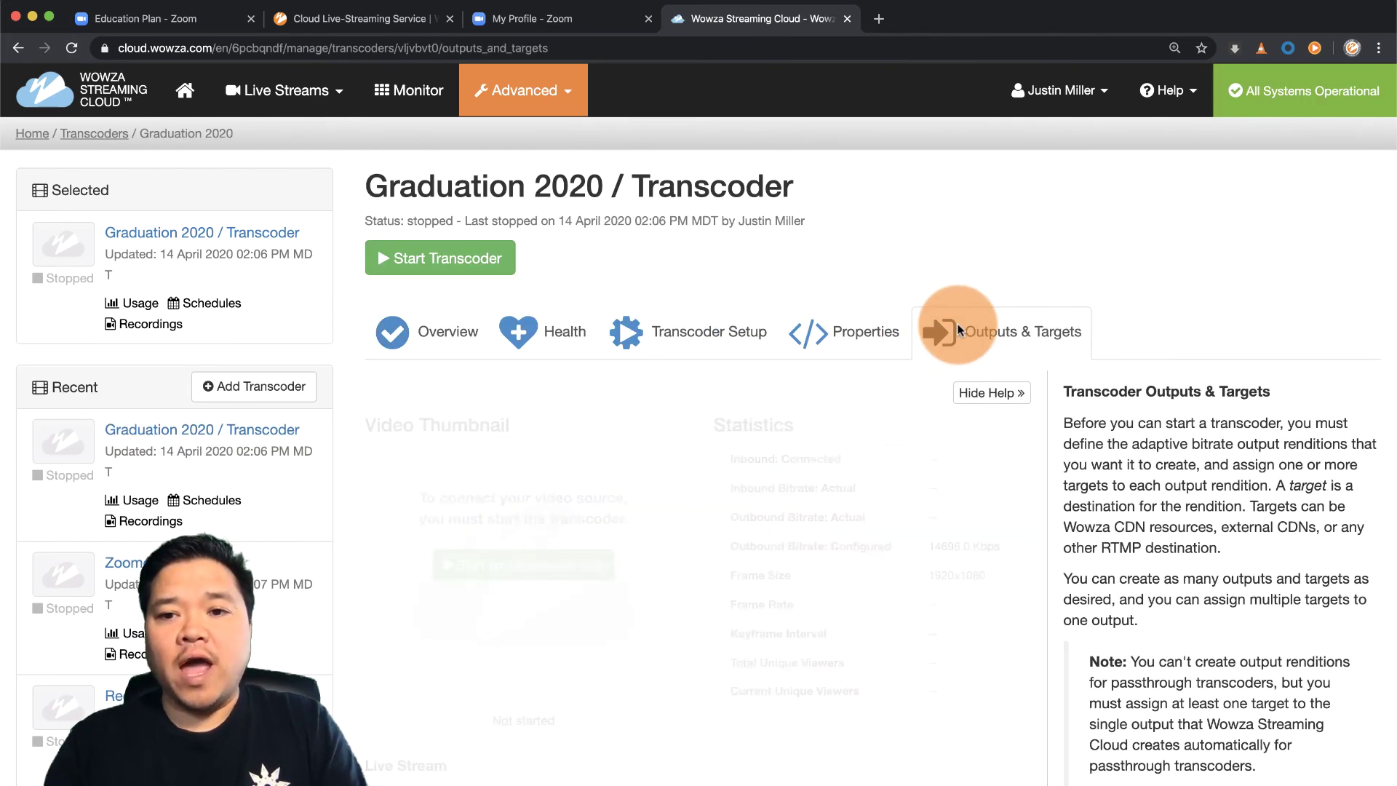
click(524, 591)
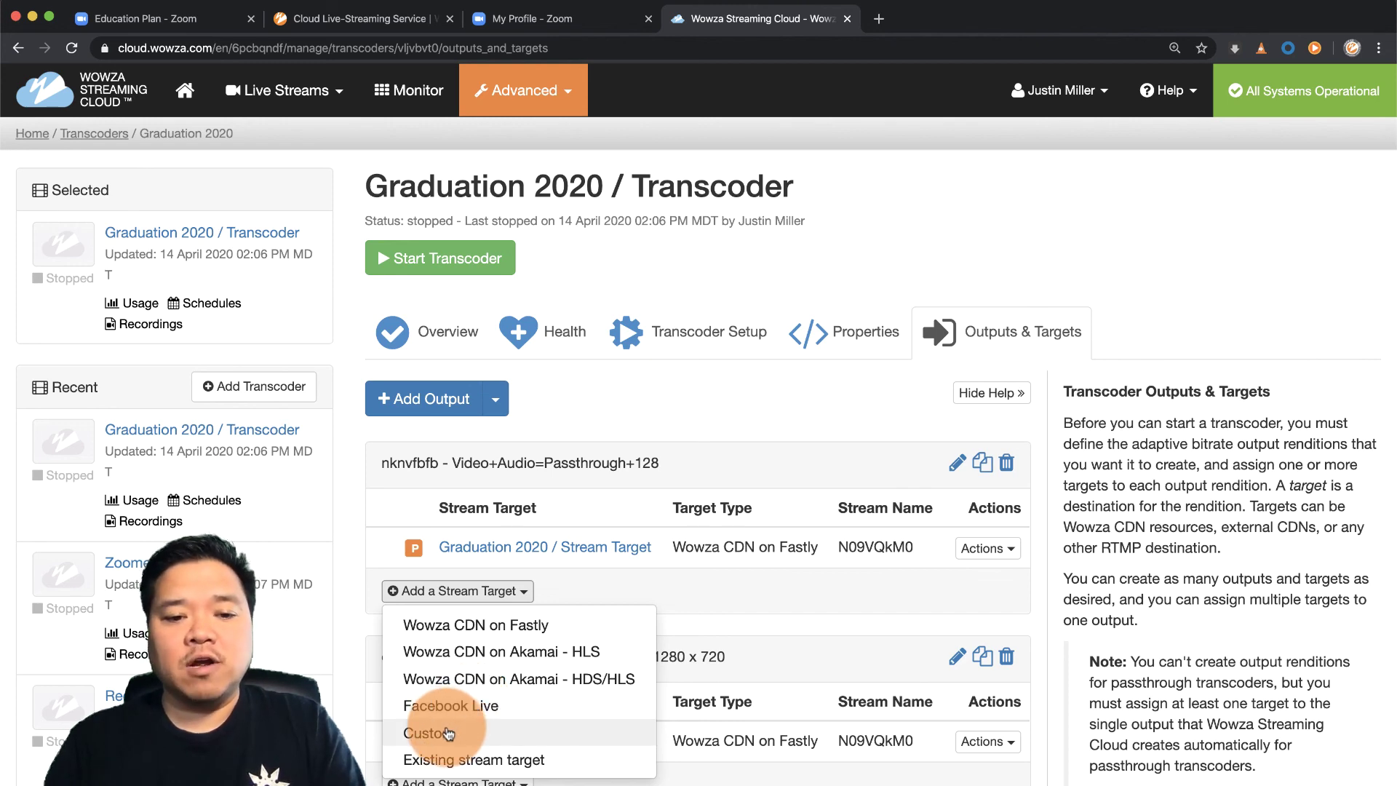
click(447, 731)
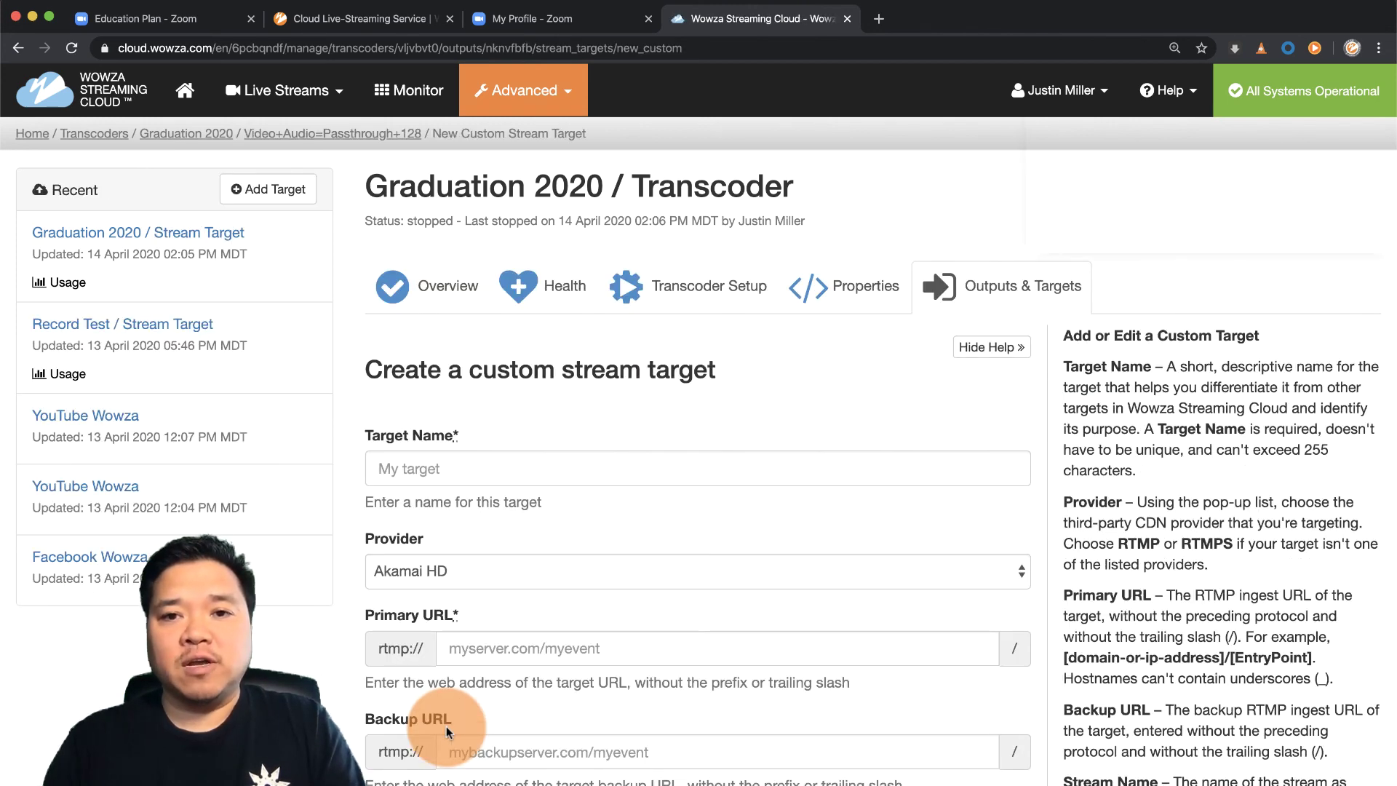